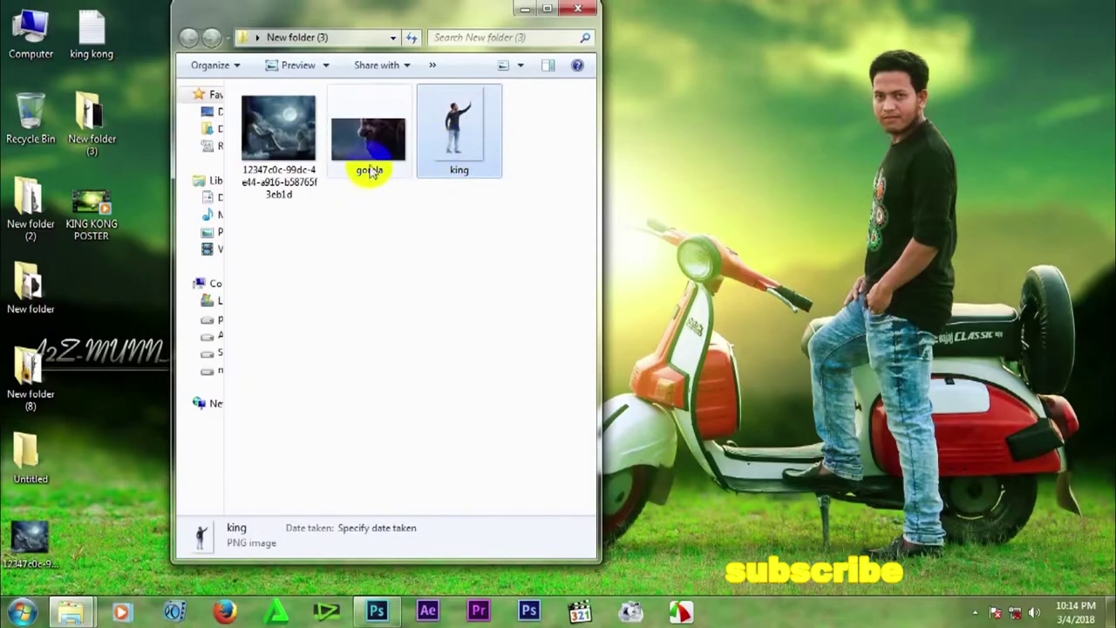
Select the gorela and king images in the folder and open both in Photoshop.
left_click(369, 170)
left_click(398, 190)
left_click_drag(397, 190, 505, 118)
left_click_drag(364, 138, 339, 336)
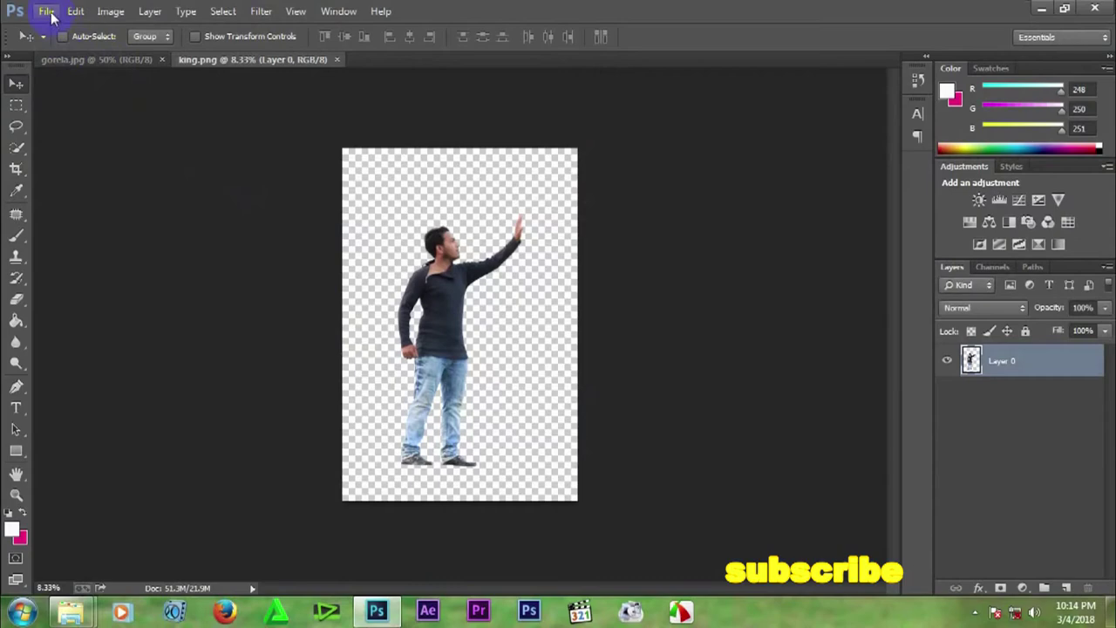
Create a new white 1920×1080 px document at 300 pixels/inch.
left_click(47, 11)
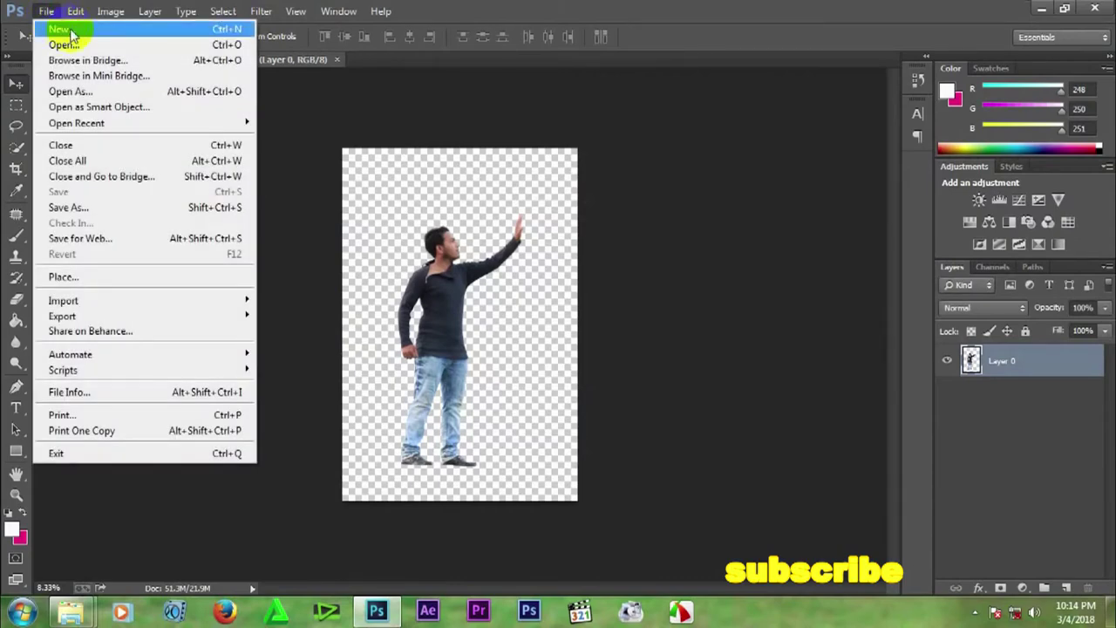
left_click(69, 31)
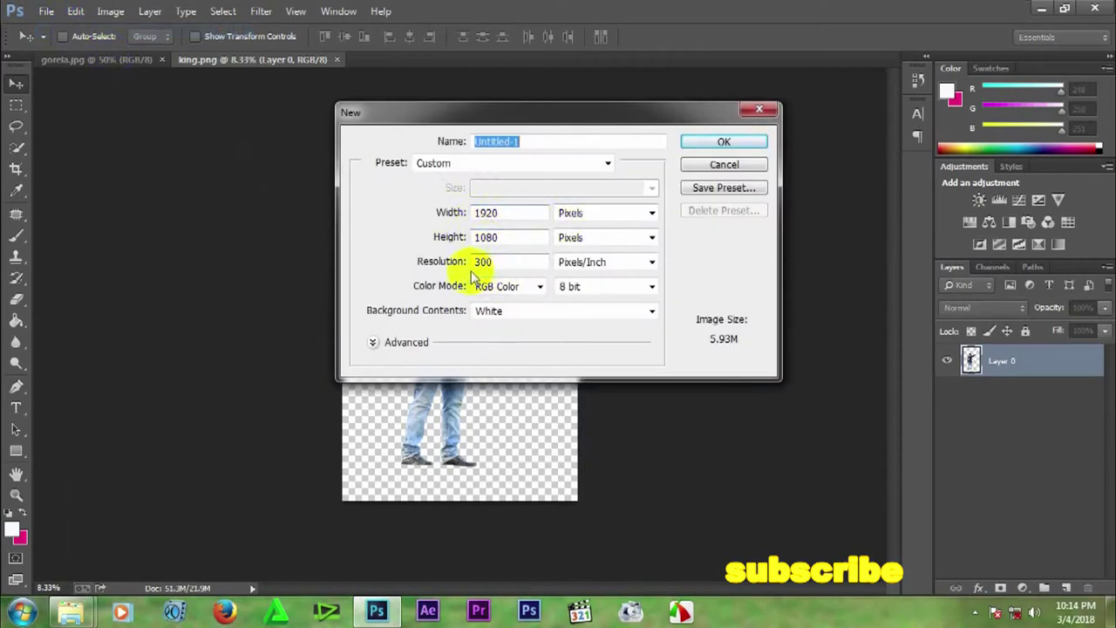
left_click(731, 142)
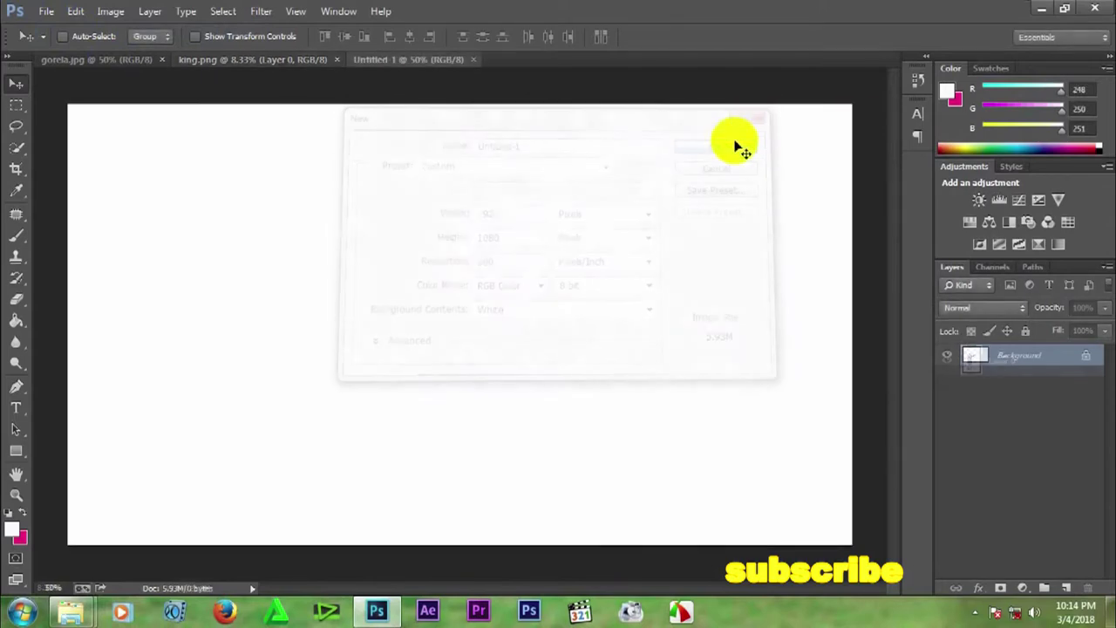
Drag the gorela.jpg image into Untitled-1 as Layer 1 and shift it to cover the canvas.
left_click(251, 63)
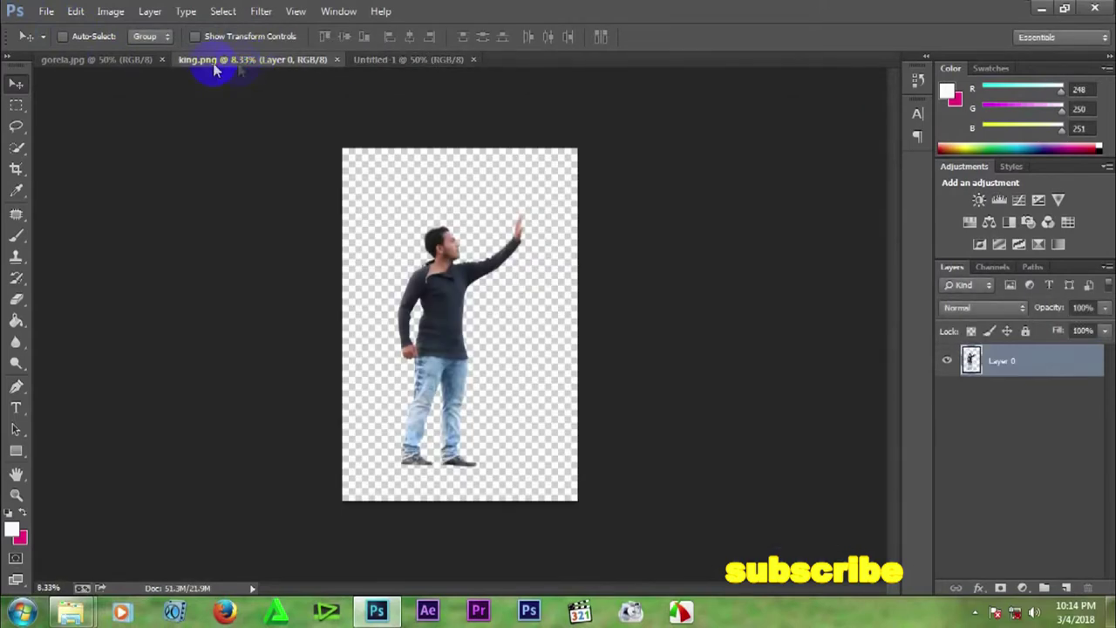
left_click(128, 67)
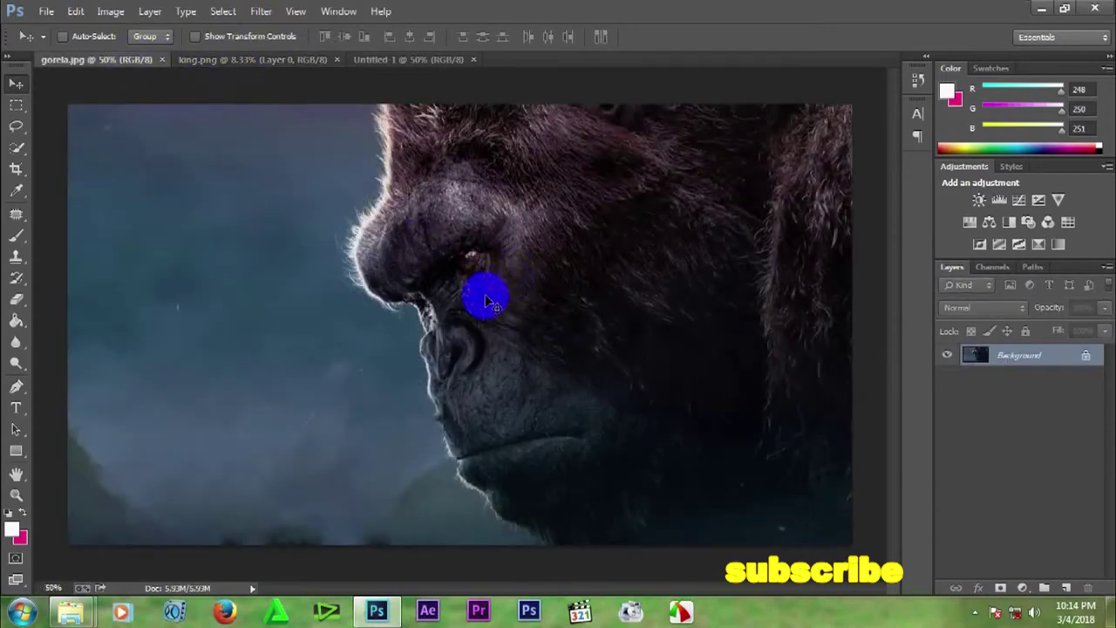
left_click_drag(535, 321, 384, 174)
left_click(530, 239)
left_click_drag(267, 184, 356, 311)
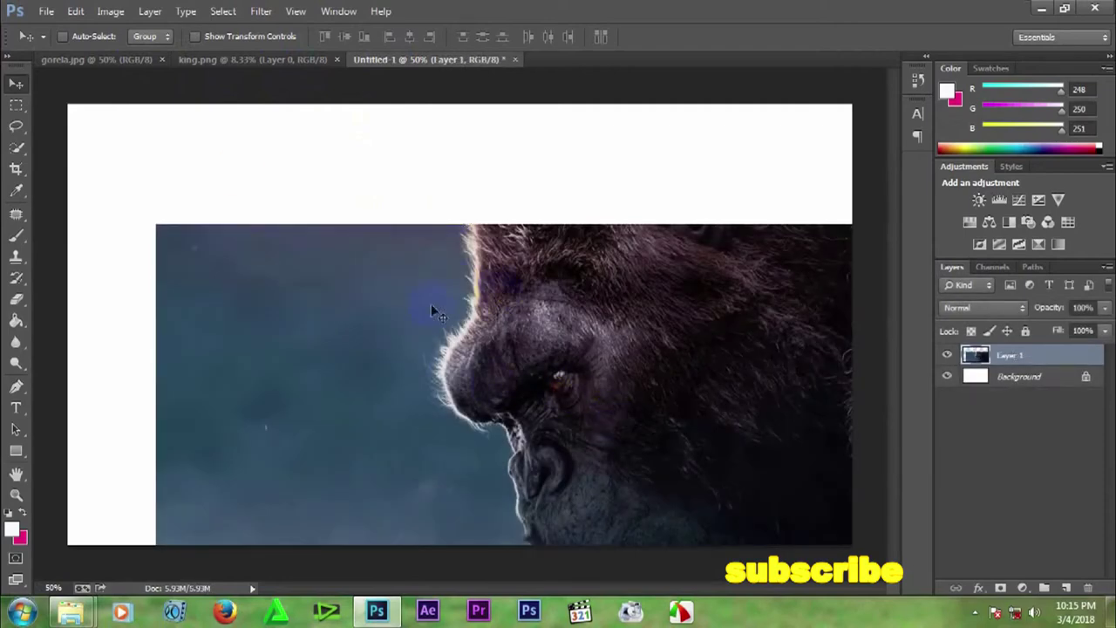
left_click_drag(602, 361, 537, 250)
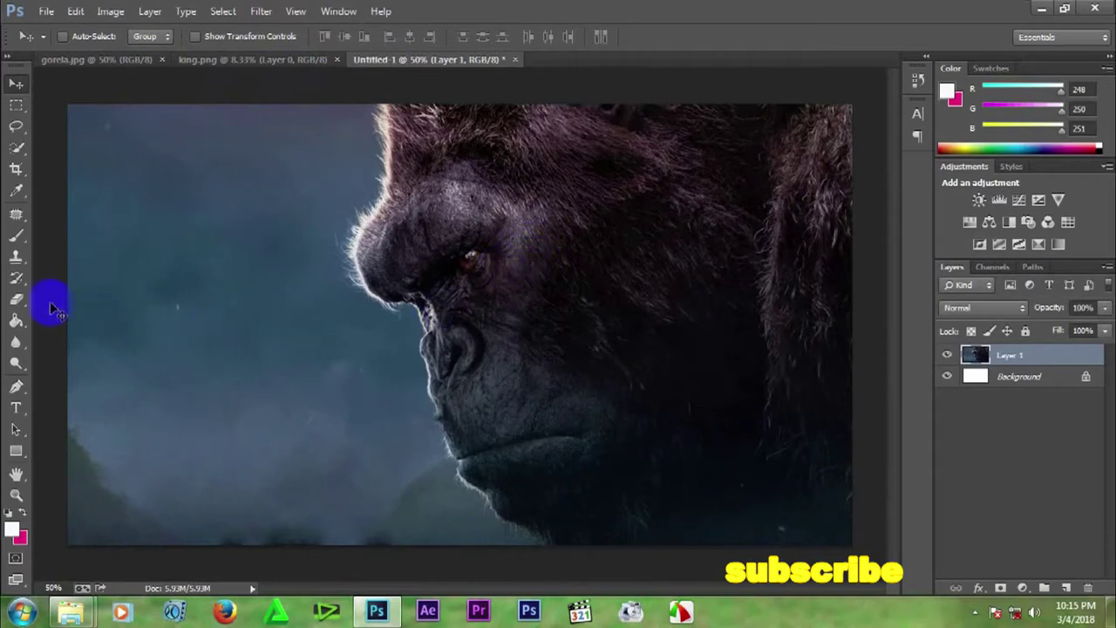
left_click(16, 216)
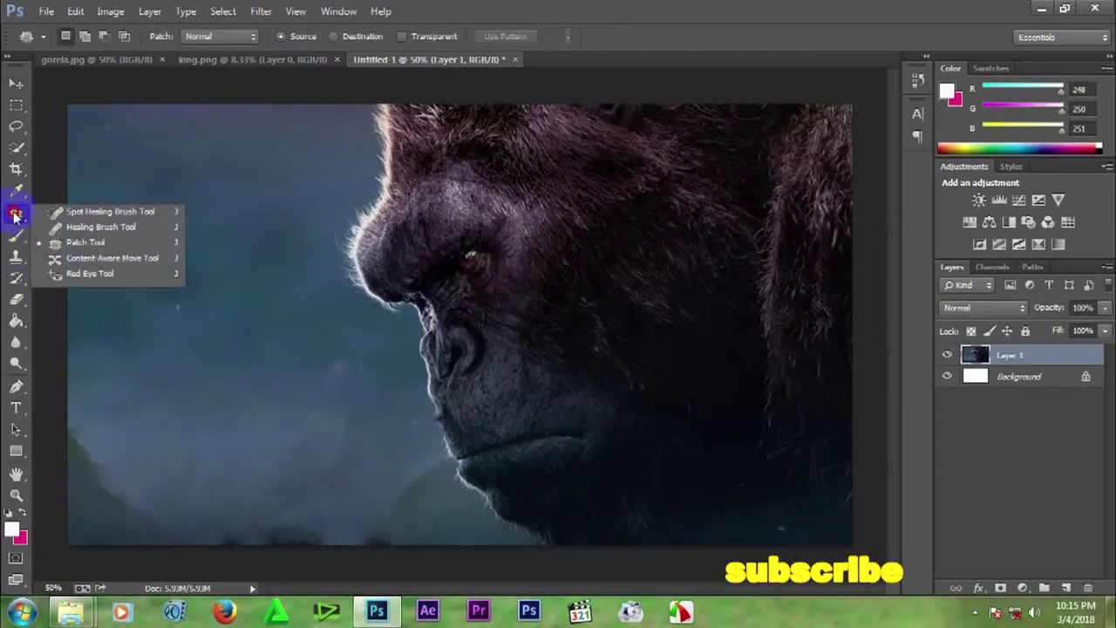
Drag the man cutout from king.png into Untitled-1 as Layer 2.
mouse_move(15, 213)
left_mouse_down()
mouse_move(61, 225)
mouse_move(20, 217)
left_mouse_up()
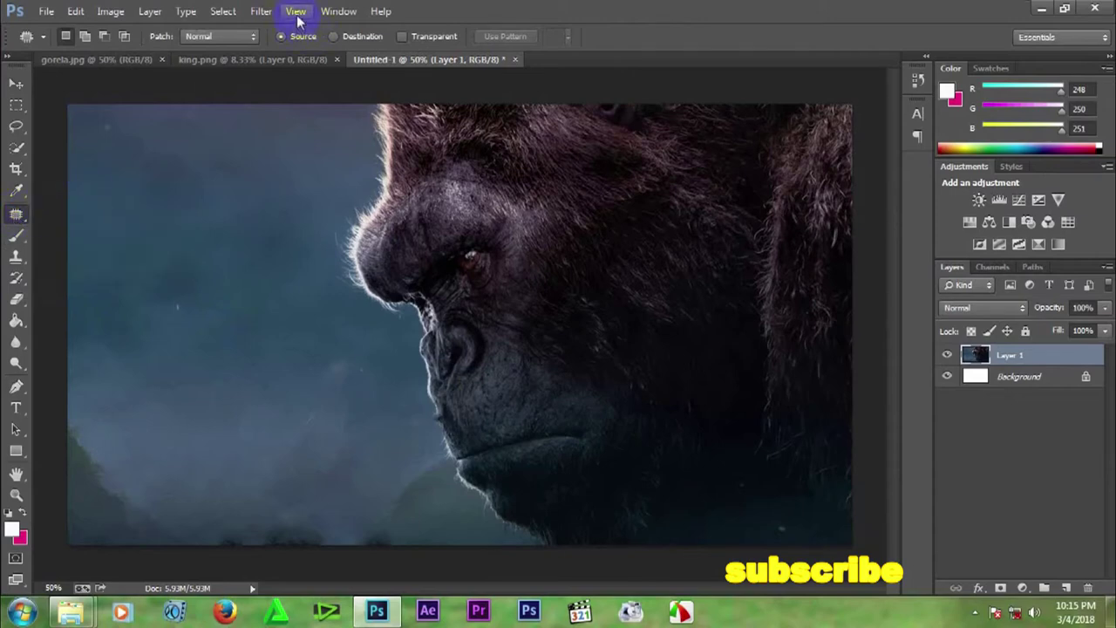
left_click(247, 61)
left_click(16, 82)
left_click_drag(486, 270, 386, 280)
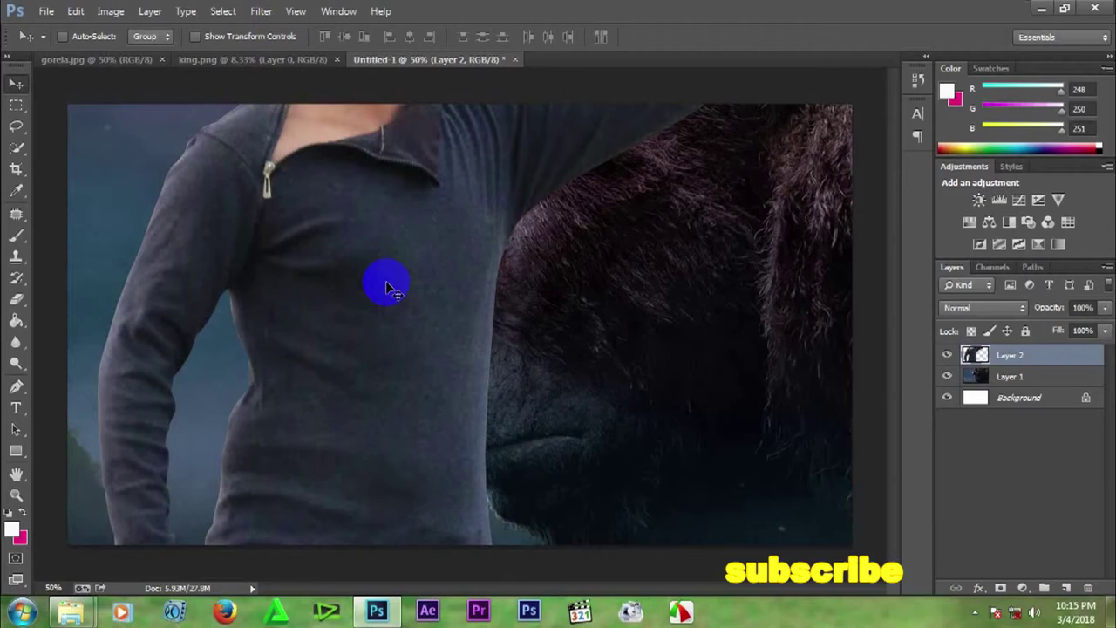
Free-transform the man down to about 23% and place his hand on the gorilla's nose.
key("ctrl+t")
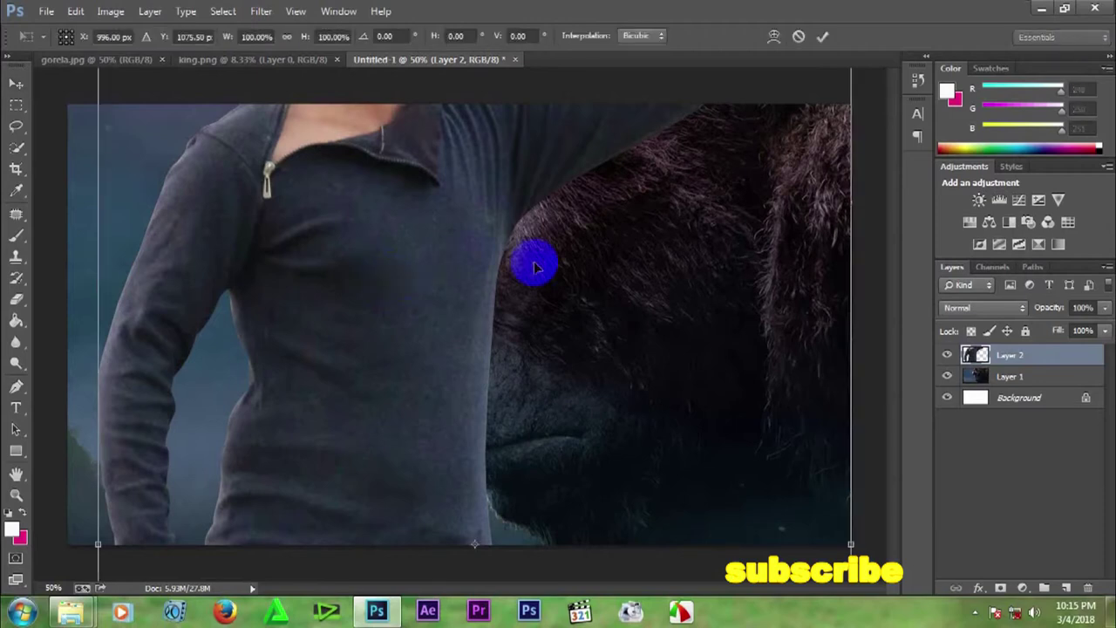
left_click_drag(479, 210, 497, 392)
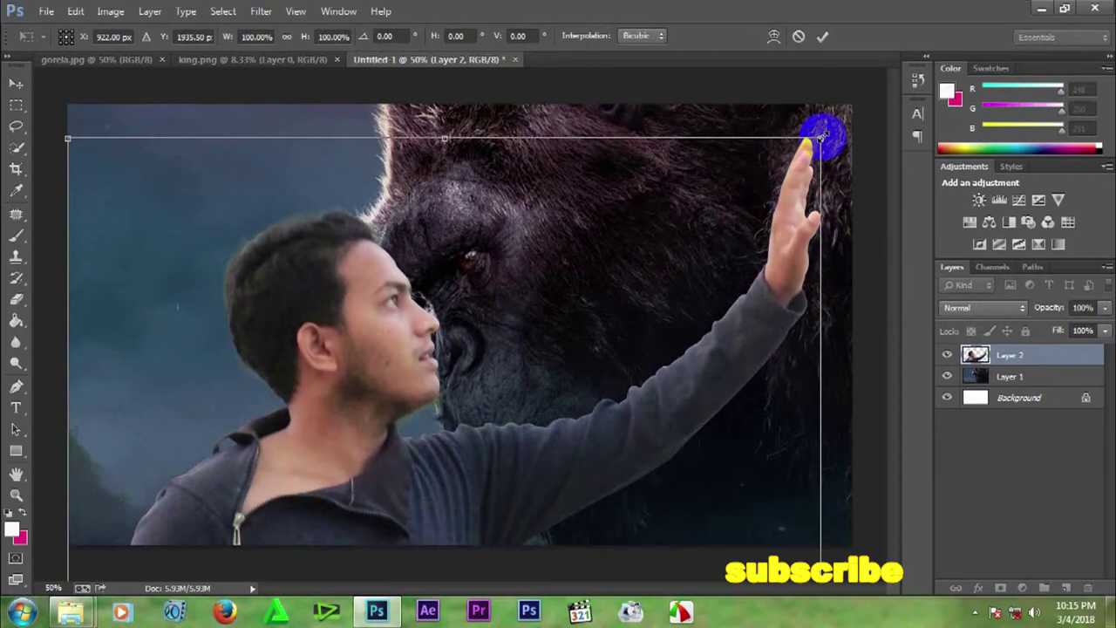
left_click_drag(819, 139, 523, 443)
left_click_drag(468, 411, 538, 207)
left_click_drag(593, 175, 399, 386)
left_click_drag(423, 465, 381, 369)
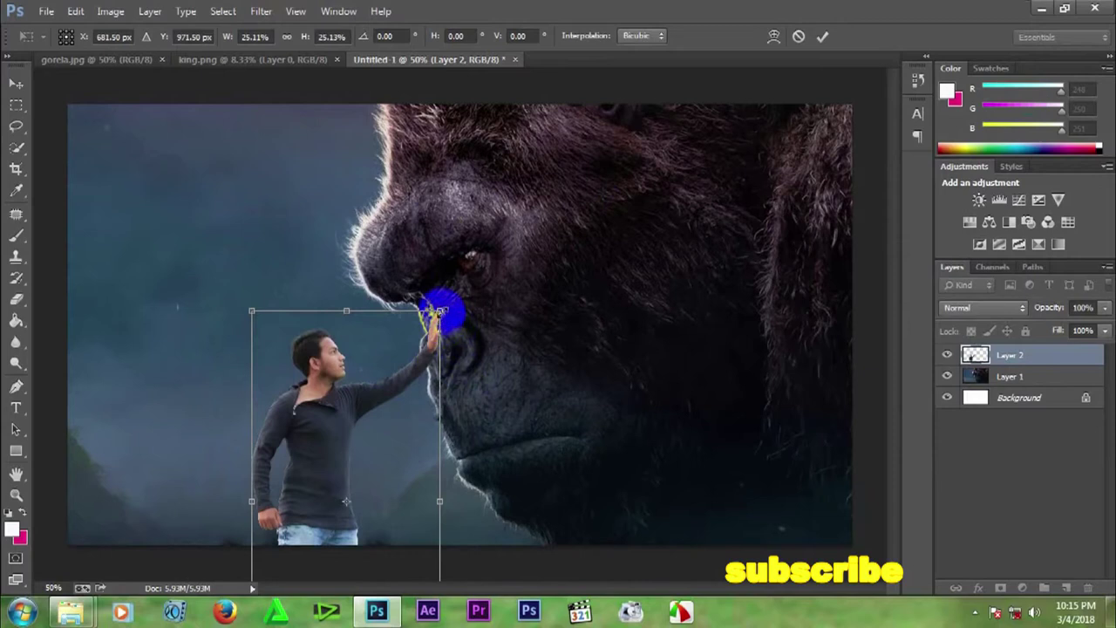
left_click_drag(435, 312, 430, 328)
left_click_drag(367, 393, 372, 390)
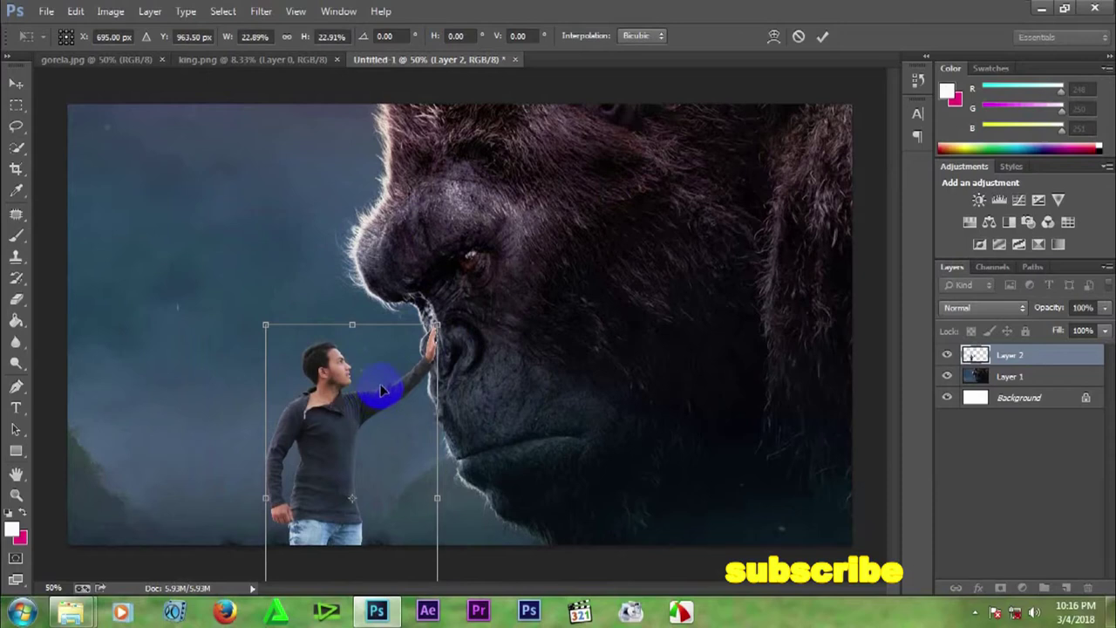
double_click(381, 389)
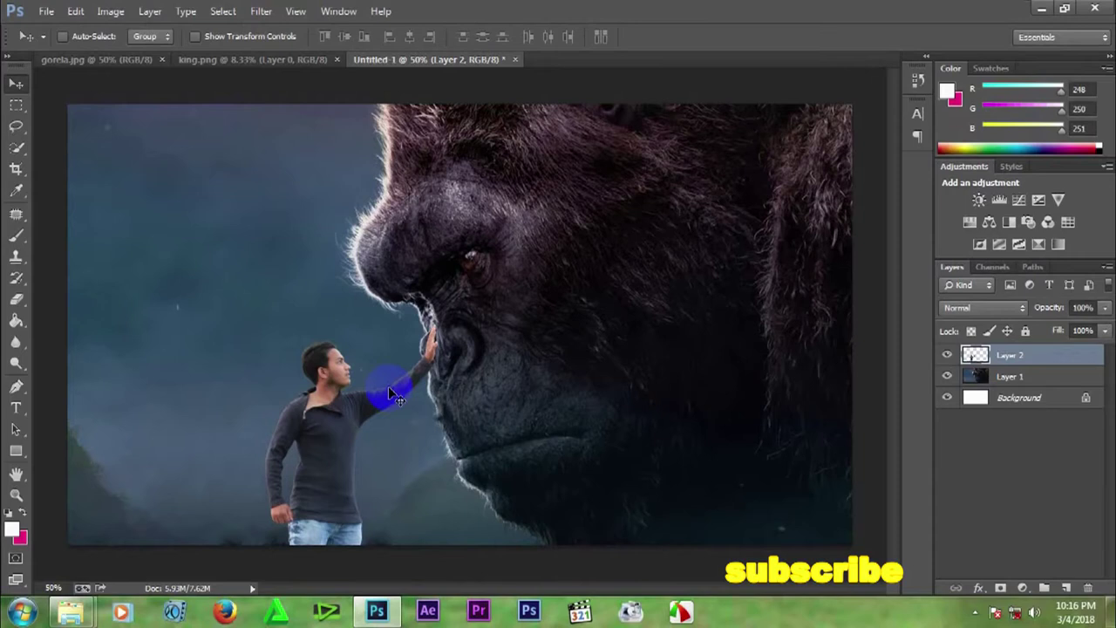
Refine the man's scale to about 98%, commit, and nudge him slightly right.
key("ctrl+t")
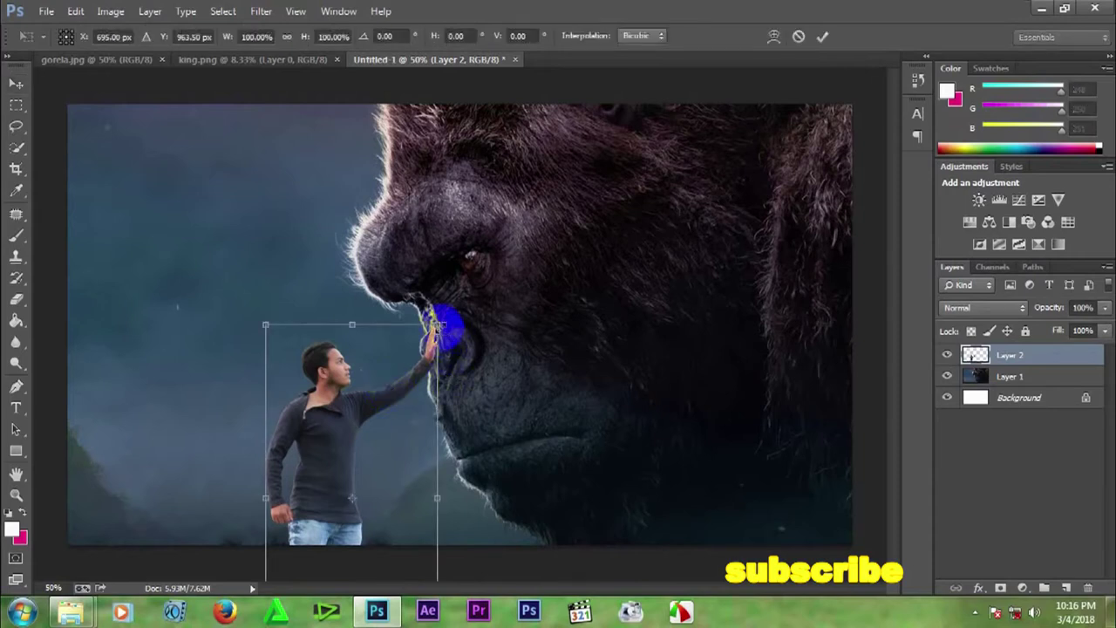
left_click_drag(437, 325, 435, 328)
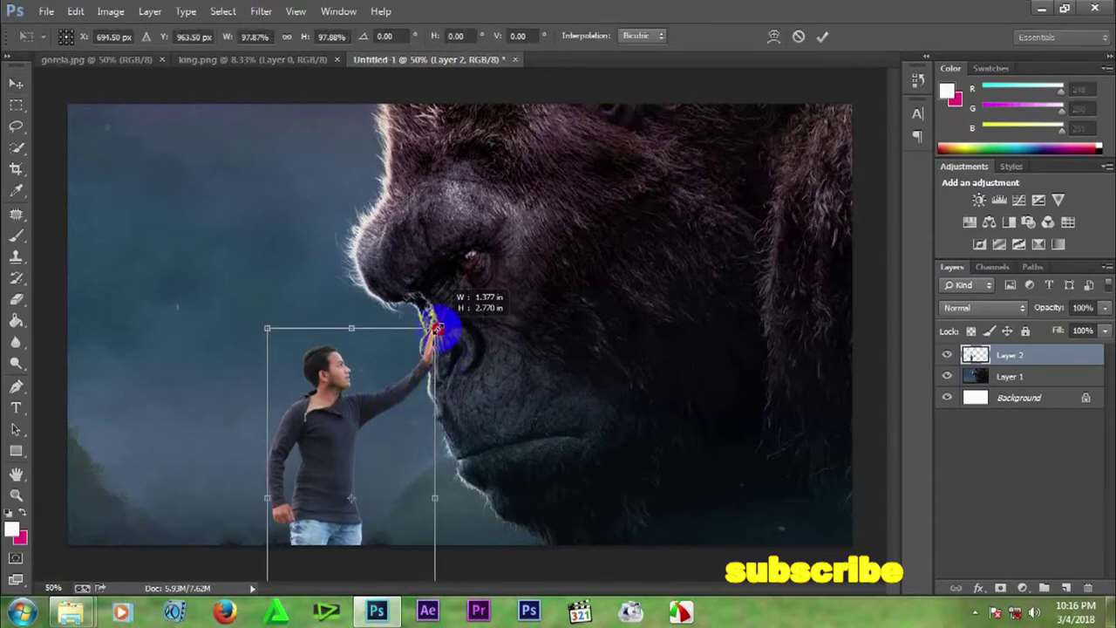
left_click_drag(386, 382, 389, 377)
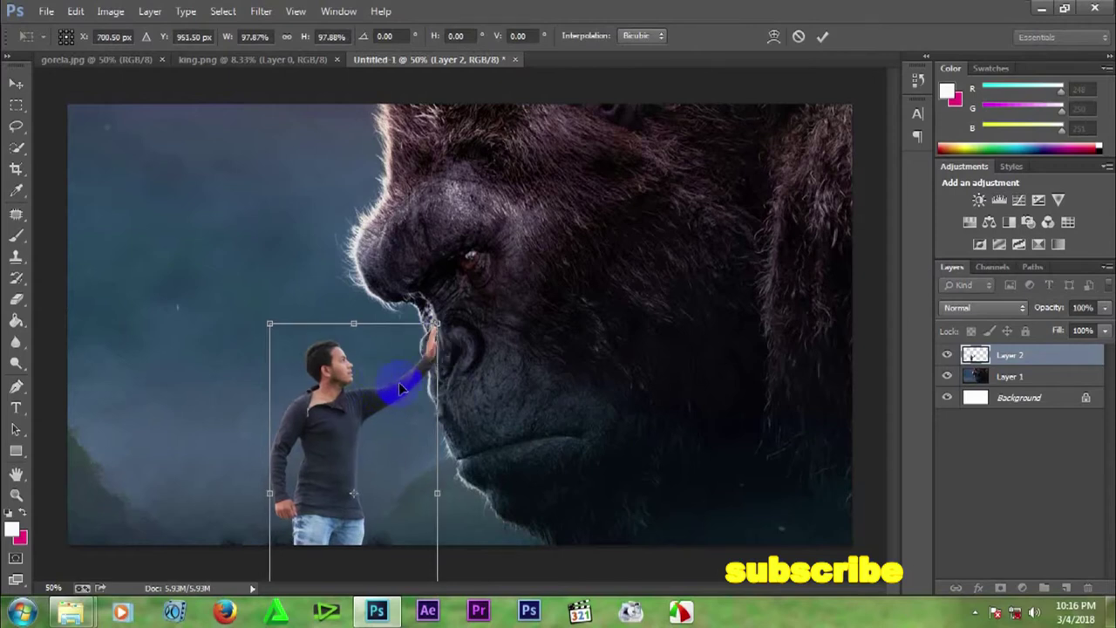
key("Return")
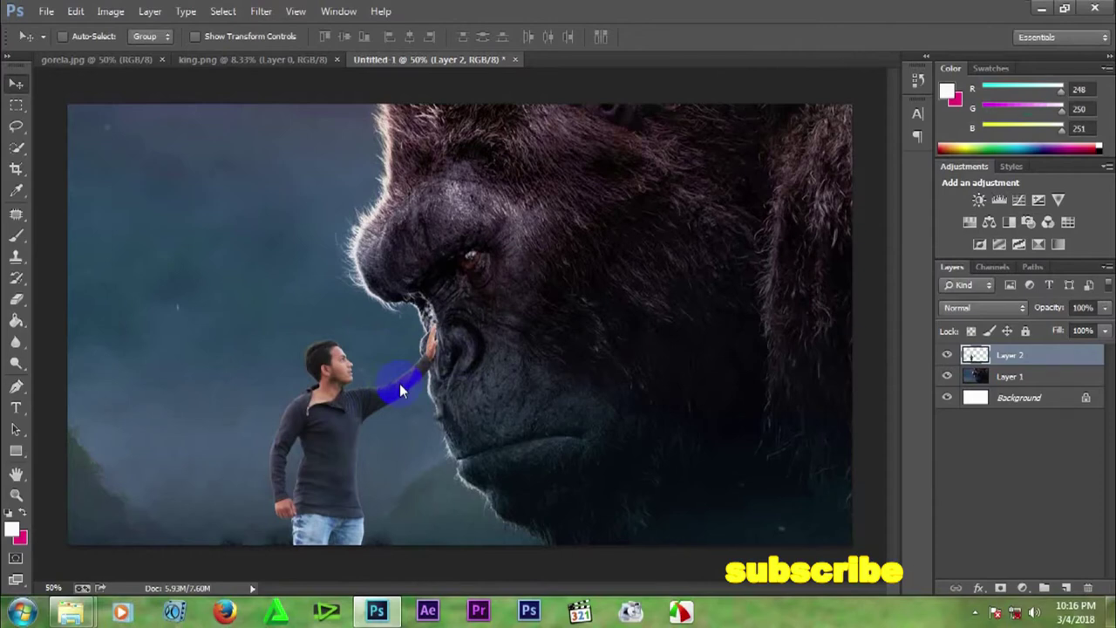
key("Right")
key("Right")
key("Right")
key("Right")
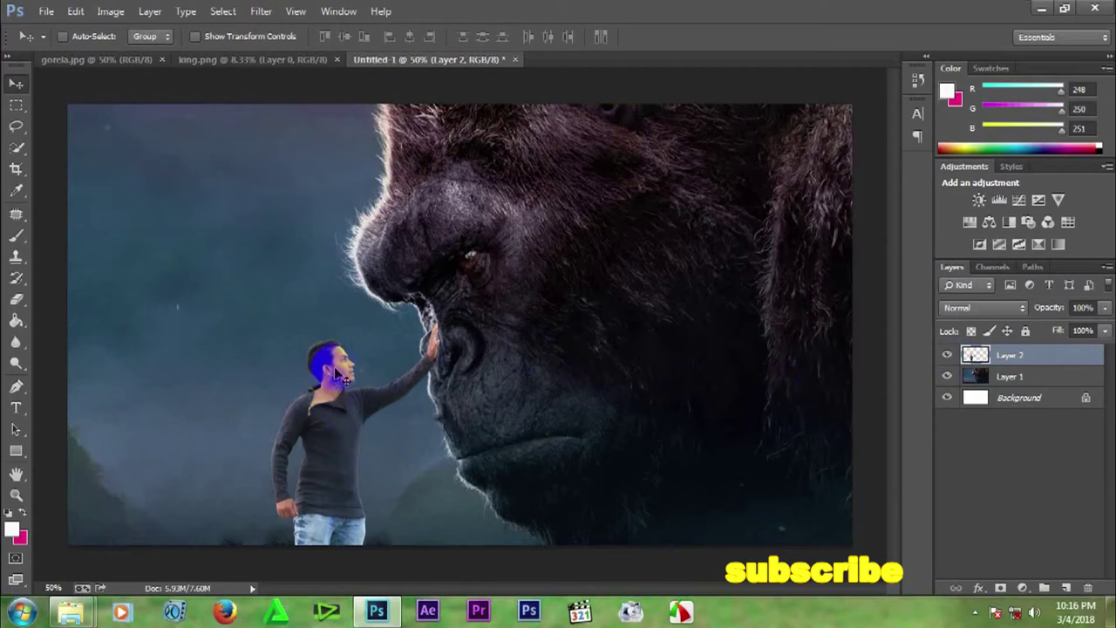
Apply Image > Auto Contrast to the man's Layer 2.
left_click(113, 12)
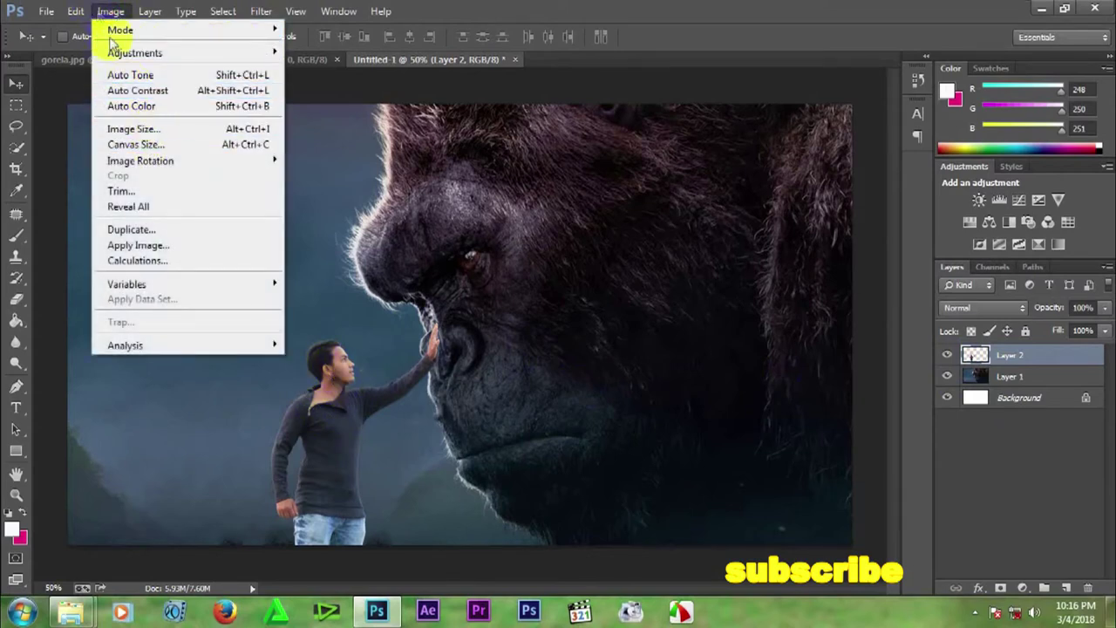
left_click(129, 91)
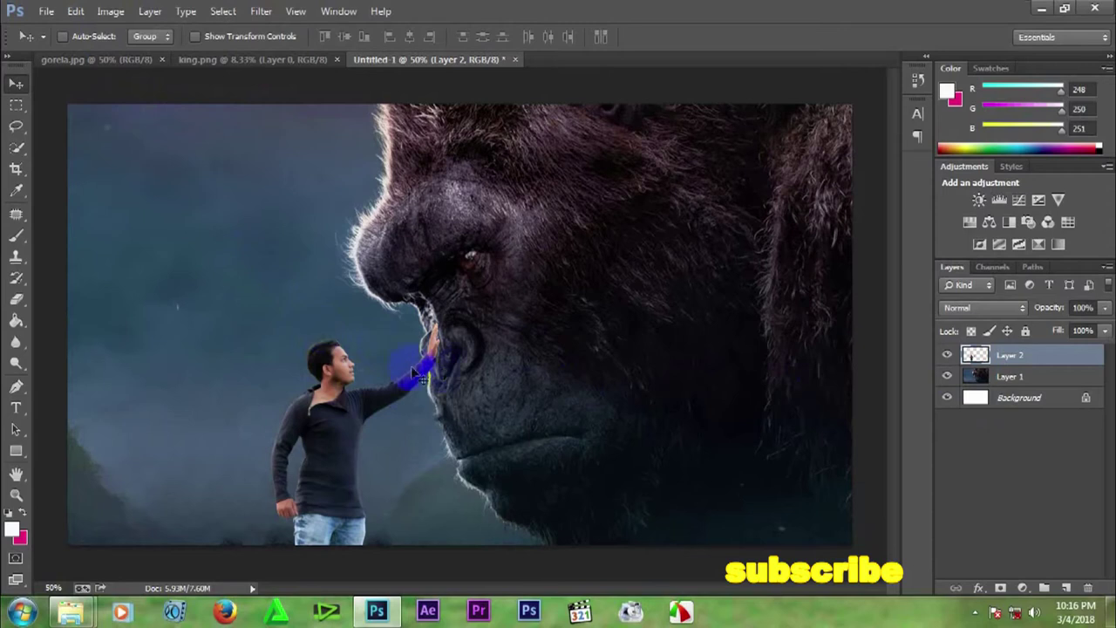
Add a new empty Layer 3 and move it below the man's Layer 2.
left_click(1067, 589)
left_click(1007, 357)
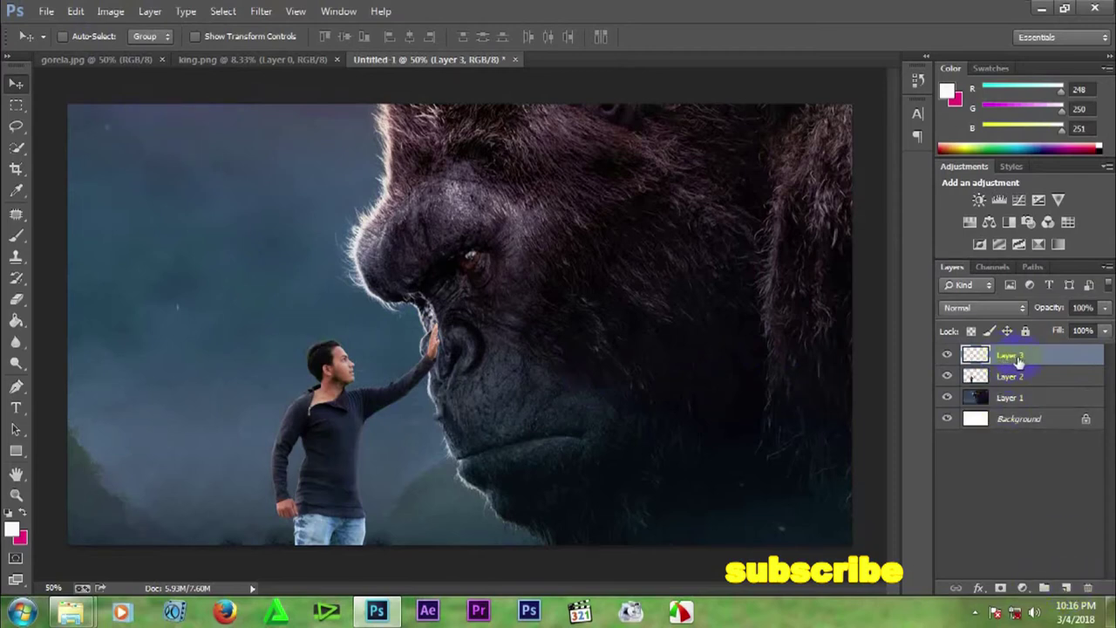
left_click_drag(1018, 356, 1021, 377)
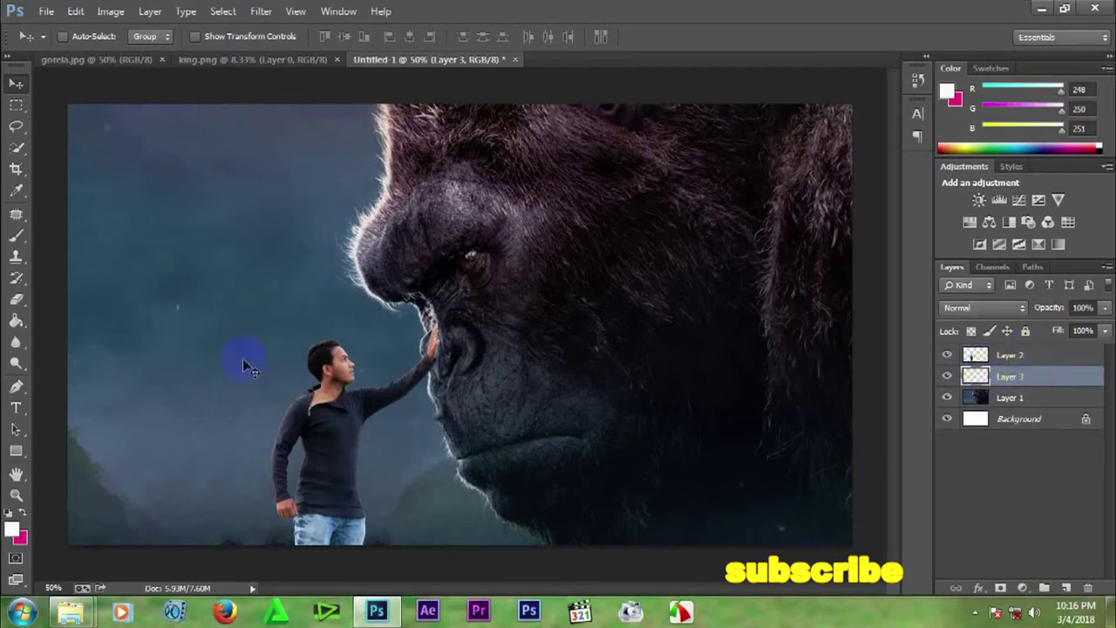
Set the foreground colour to near-black #020202 in the Color Picker.
left_click(13, 533)
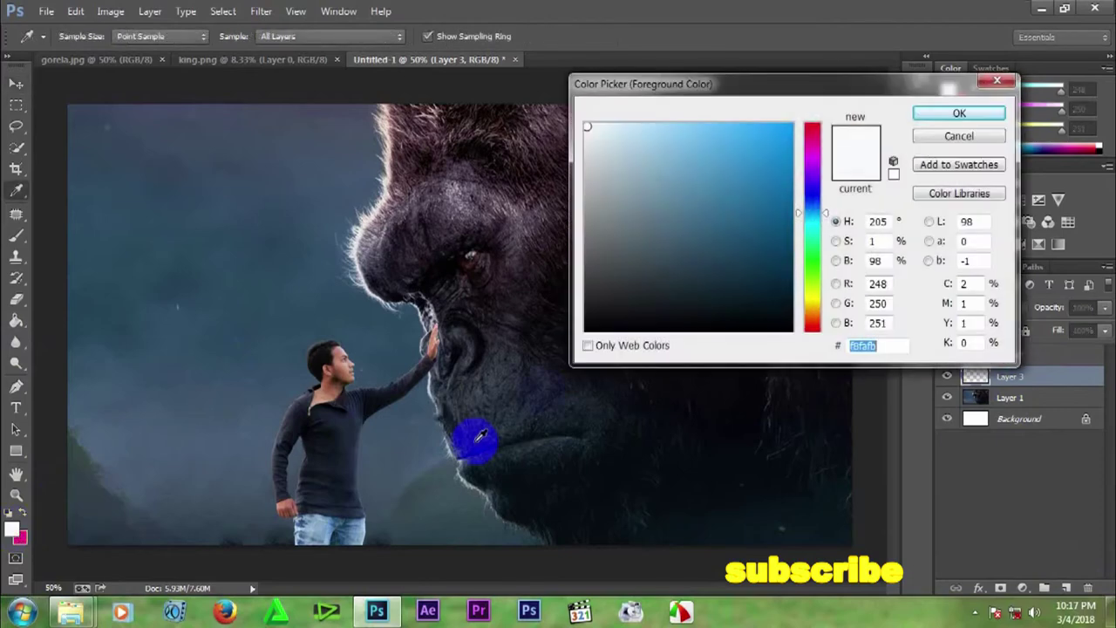
left_click(587, 329)
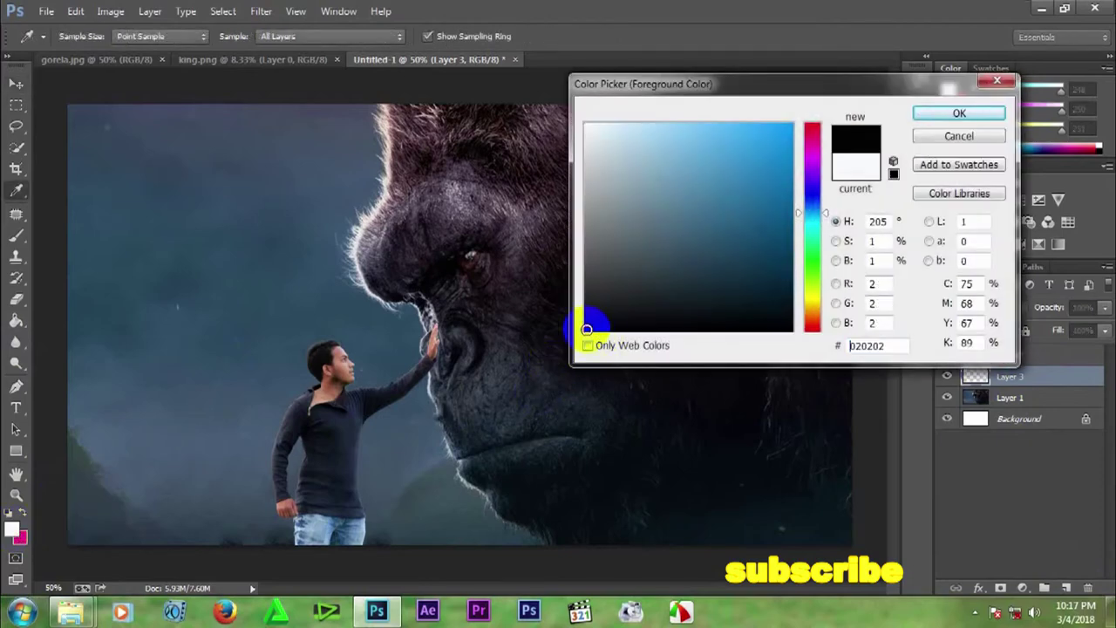
left_click(975, 113)
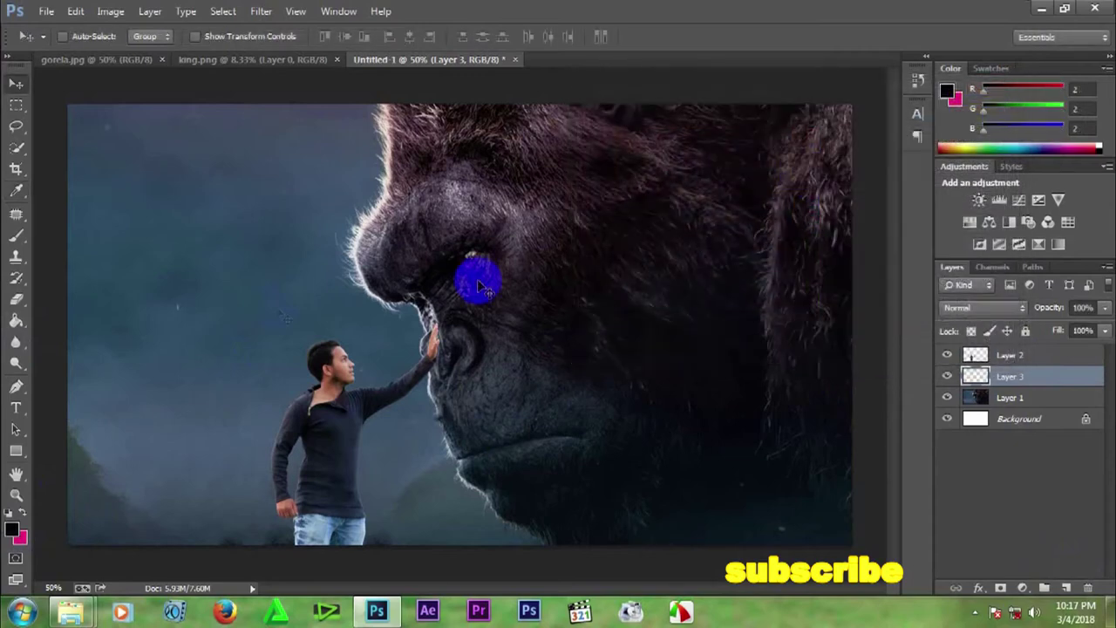
left_click(18, 236)
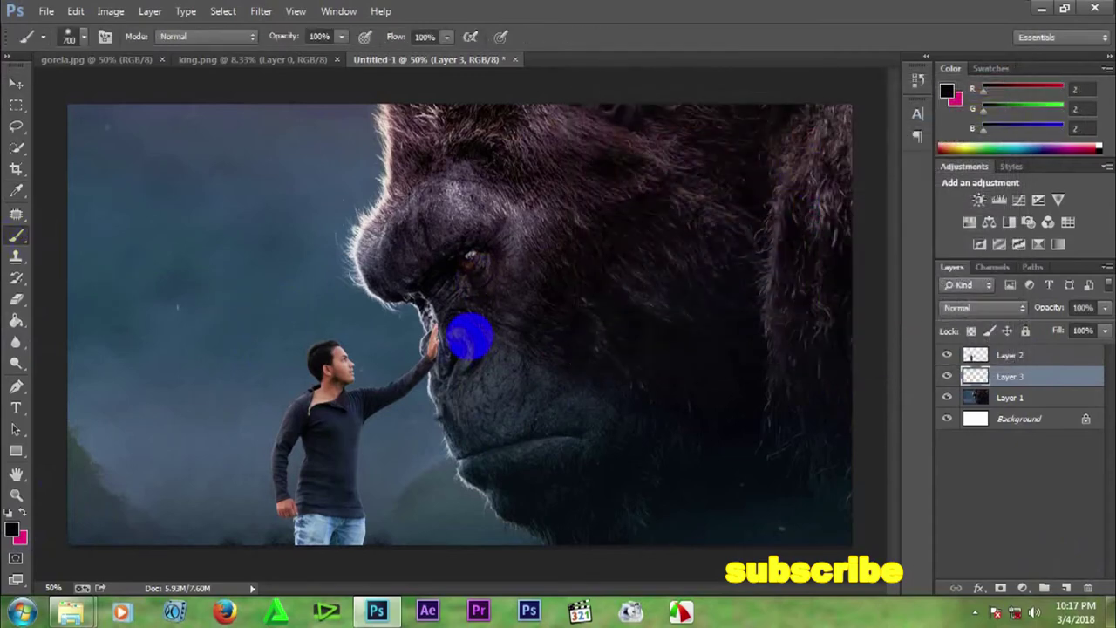
Paint a shadow along the man's fingers on Layer 3 and set its opacity to 79%.
key("bracketleft")
key("bracketleft")
key("bracketleft")
key("bracketleft")
key("bracketleft")
key("bracketleft")
mouse_move(444, 332)
left_mouse_down()
mouse_move(448, 376)
mouse_move(416, 389)
mouse_move(451, 387)
left_mouse_up()
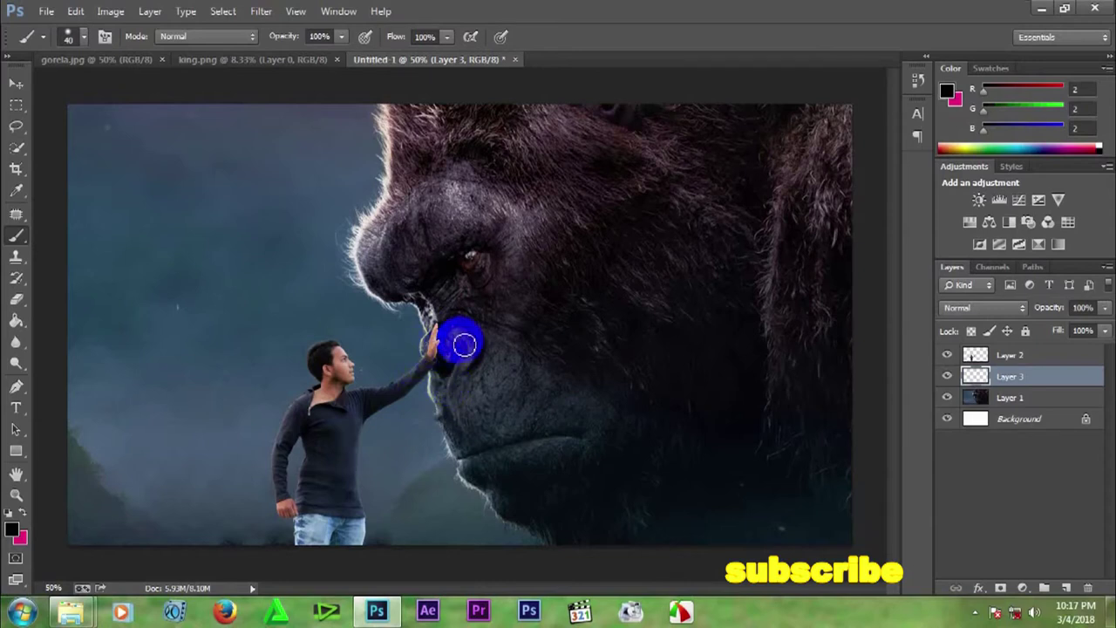
left_click(1105, 310)
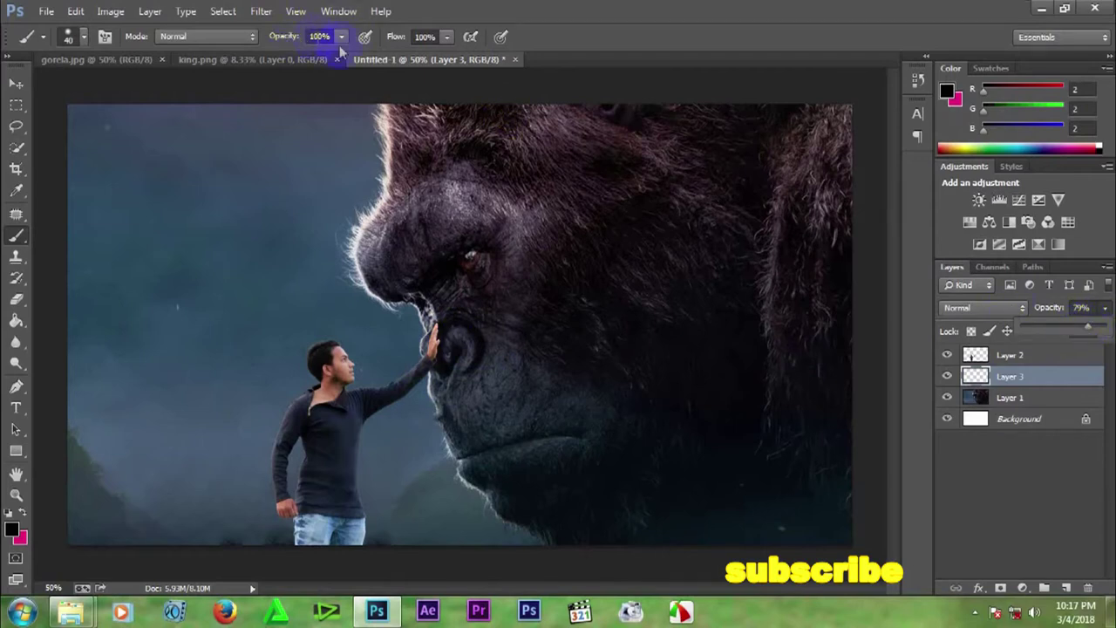
Erase excess shadow across the gorilla's nose and face with a soft 45 px eraser.
left_click(16, 299)
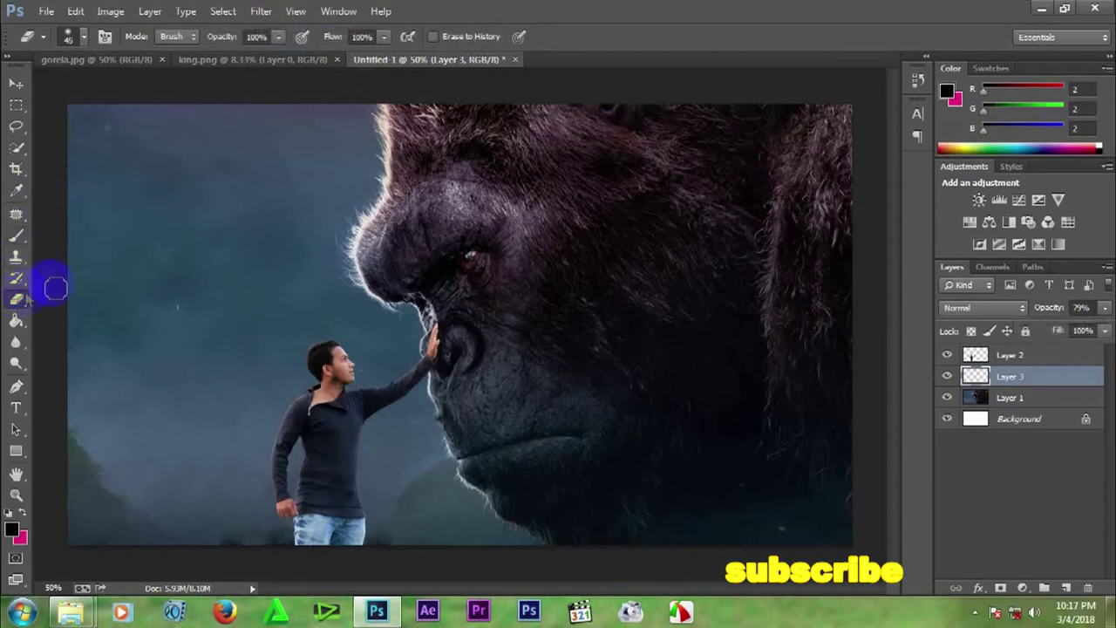
left_click(68, 39)
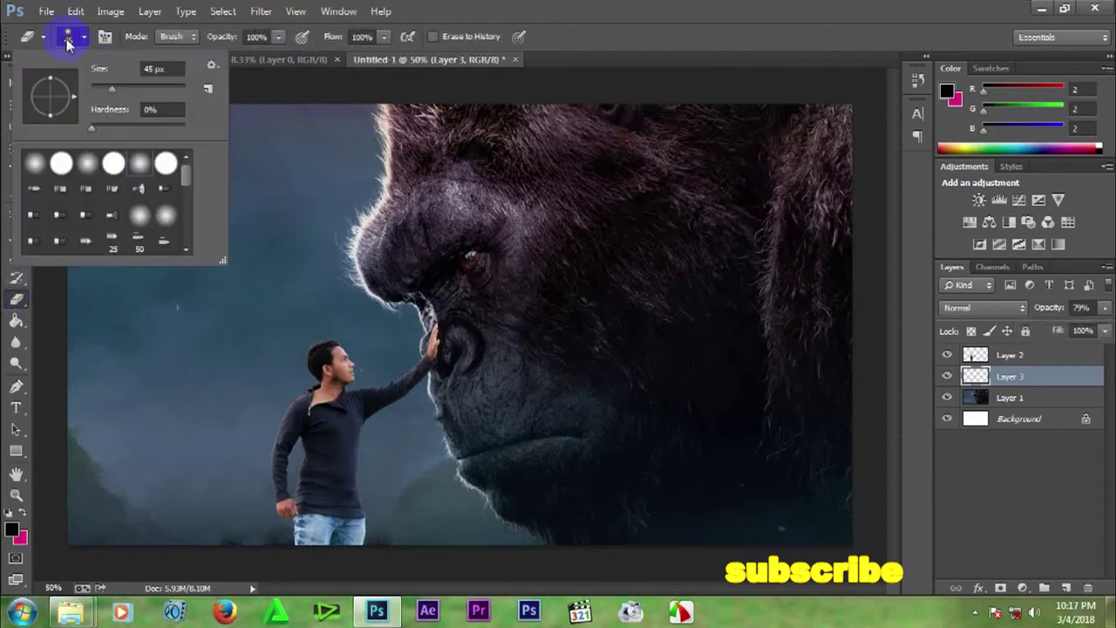
left_click(607, 39)
mouse_move(456, 324)
left_mouse_down()
mouse_move(454, 377)
mouse_move(489, 389)
mouse_move(517, 381)
mouse_move(479, 398)
mouse_move(612, 347)
left_mouse_up()
left_click(801, 349)
mouse_move(837, 334)
left_mouse_down()
mouse_move(741, 334)
mouse_move(578, 351)
left_mouse_up()
mouse_move(392, 378)
left_mouse_down()
mouse_move(449, 341)
mouse_move(498, 354)
mouse_move(486, 356)
mouse_move(499, 330)
mouse_move(454, 273)
mouse_move(537, 287)
mouse_move(548, 271)
mouse_move(620, 315)
mouse_move(624, 339)
mouse_move(493, 355)
mouse_move(519, 377)
mouse_move(514, 356)
mouse_move(491, 357)
mouse_move(813, 388)
mouse_move(498, 366)
mouse_move(570, 362)
mouse_move(461, 353)
left_mouse_up()
Add a new empty Layer 4 above the man's Layer 2.
left_click(975, 376)
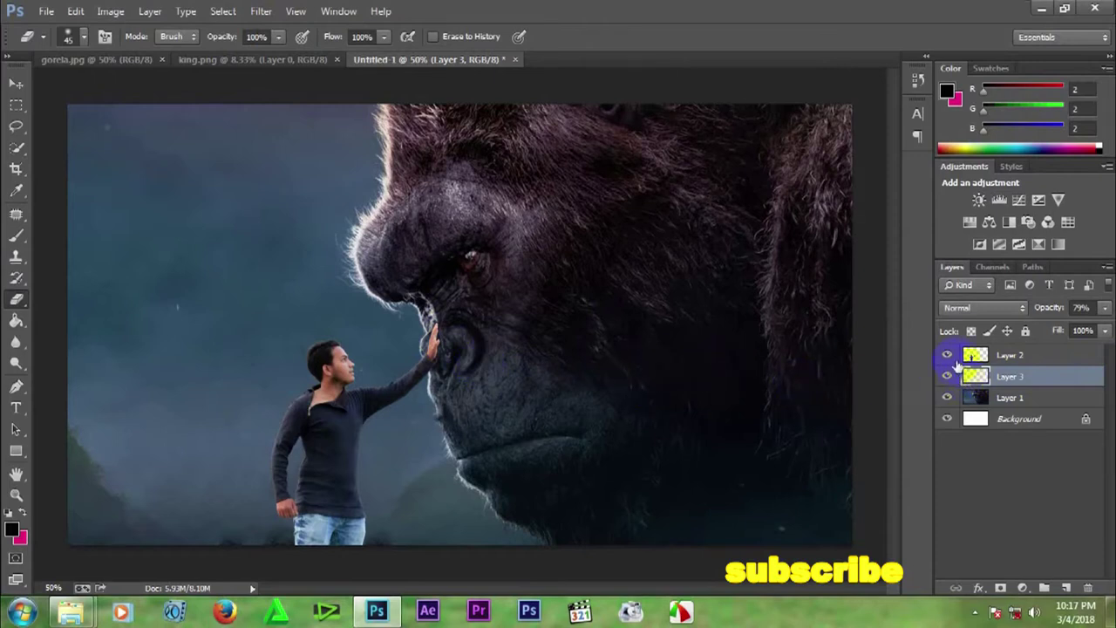
left_click(1024, 358)
left_click(1067, 590)
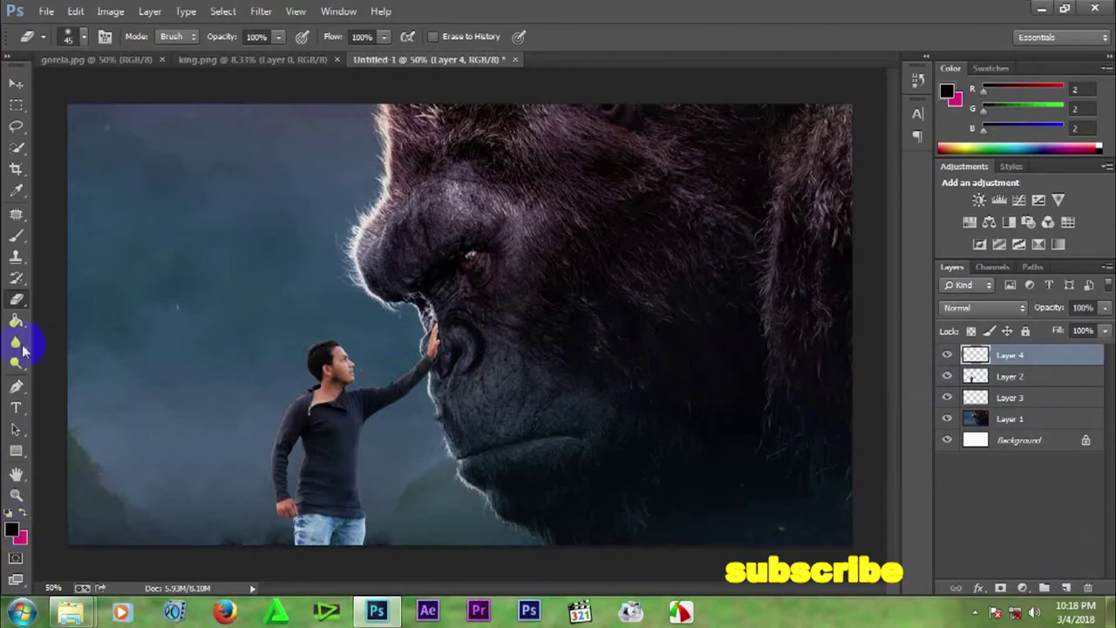
Shade the nostril on Layer 4 at 100% brush opacity, set layer to 68%, trim below.
left_click(15, 236)
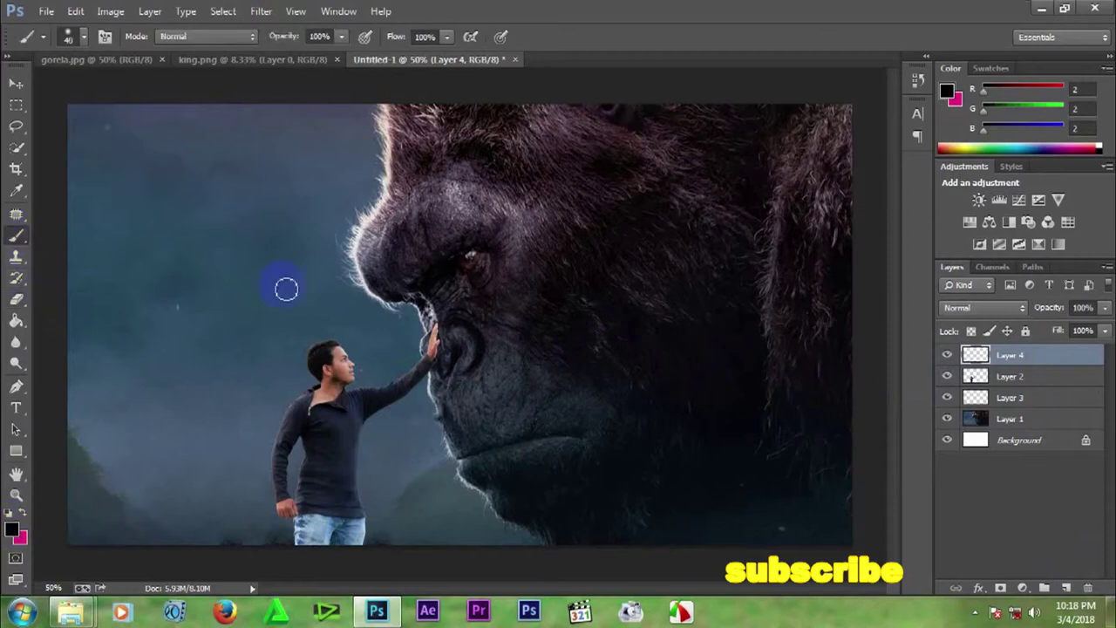
mouse_move(448, 341)
left_mouse_down()
mouse_move(445, 372)
mouse_move(446, 360)
mouse_move(470, 358)
mouse_move(413, 286)
mouse_move(477, 362)
mouse_move(462, 382)
mouse_move(459, 346)
left_mouse_up()
left_click(359, 74)
left_click(342, 41)
left_click_drag(319, 59, 1107, 410)
left_click(1104, 310)
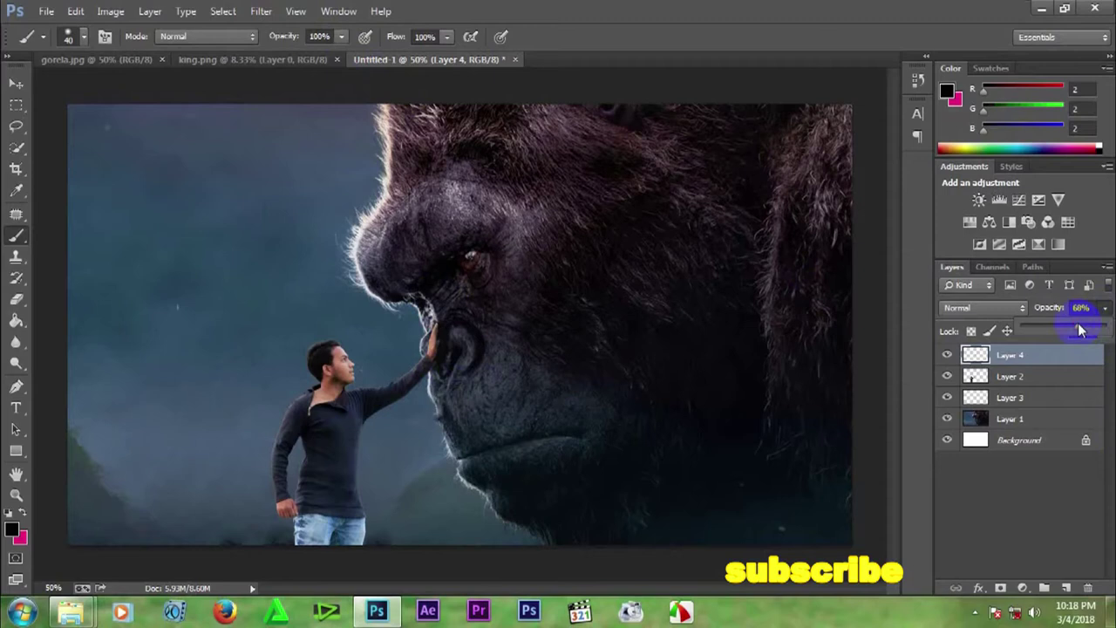
left_click(457, 340)
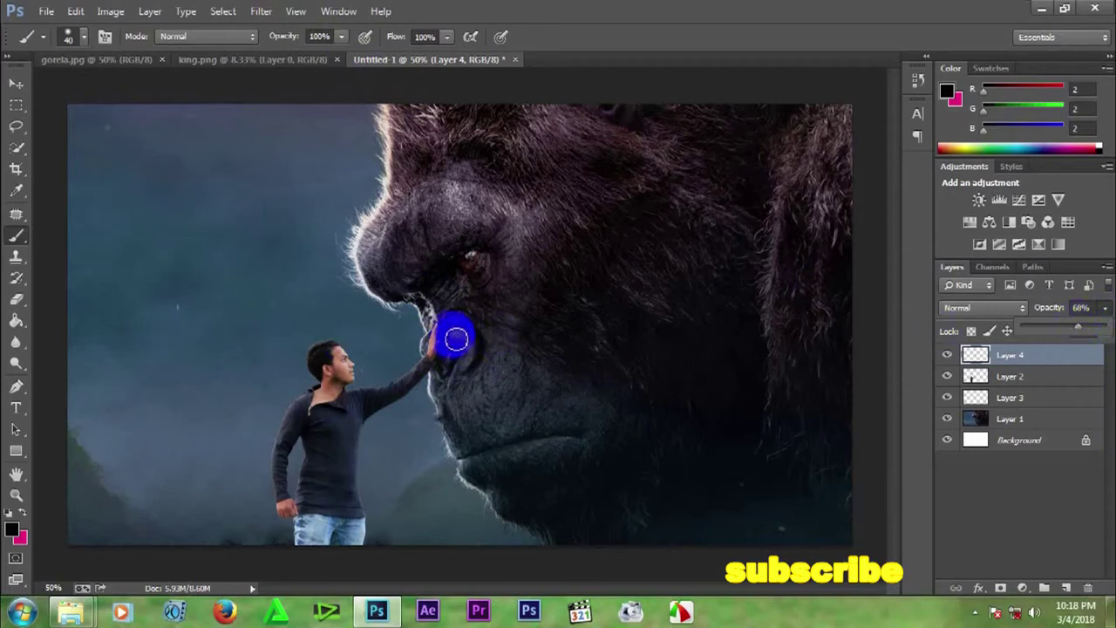
left_click(15, 299)
mouse_move(456, 334)
left_mouse_down()
mouse_move(457, 334)
mouse_move(406, 348)
mouse_move(441, 335)
mouse_move(410, 331)
left_mouse_up()
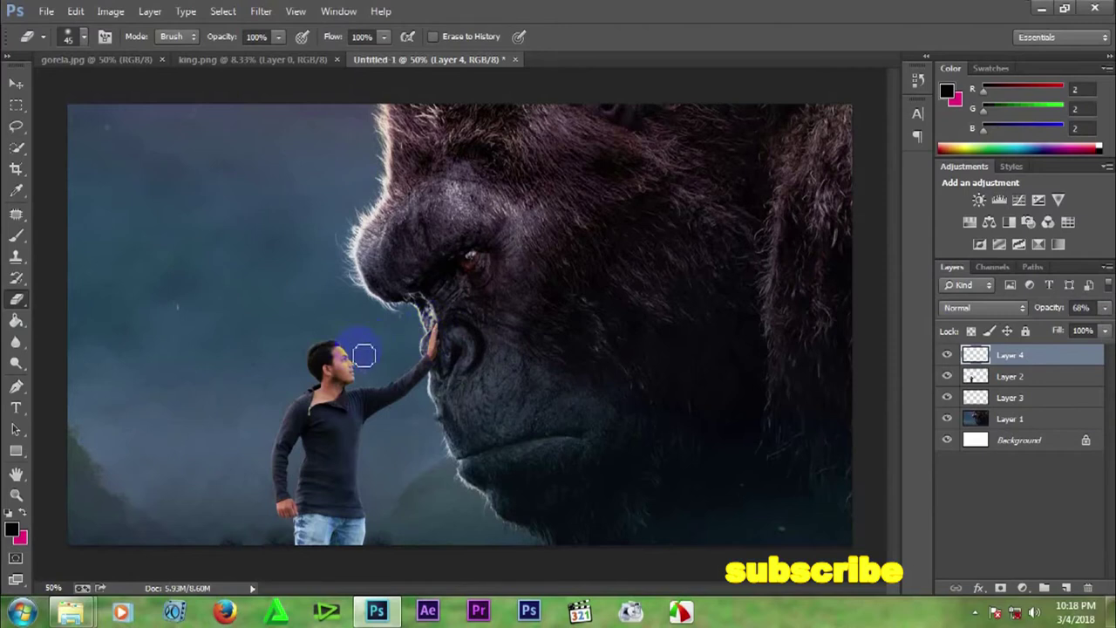
Erase Layer 4's shading off the nostril edge and the man's fingers with a 10 px eraser.
left_click_drag(432, 330, 444, 340)
scroll(433, 353, "up", 2)
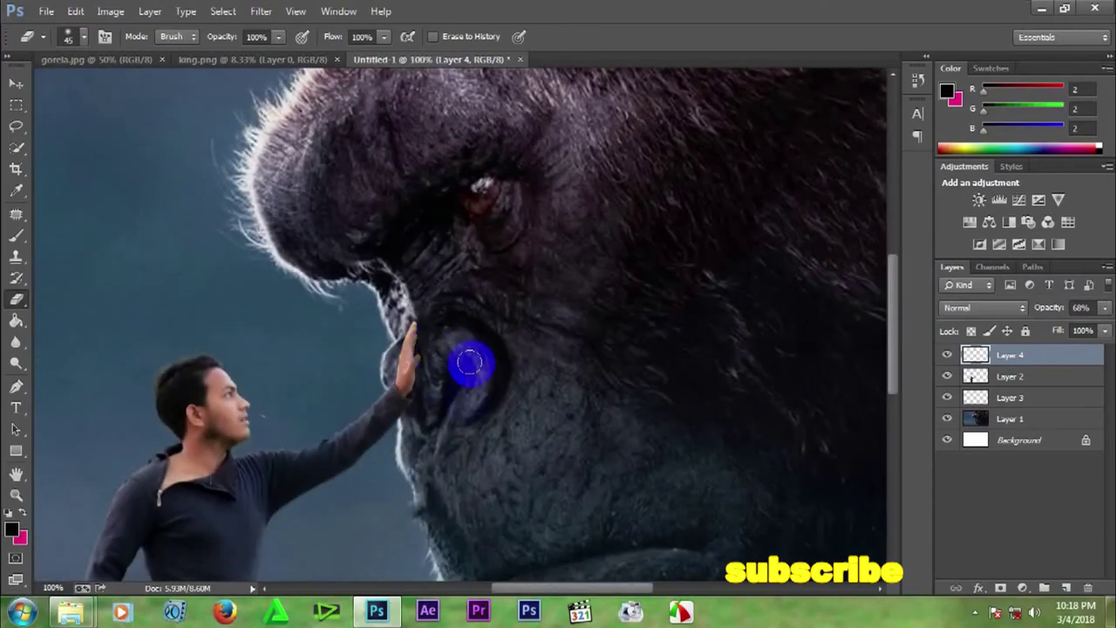
mouse_move(453, 398)
left_mouse_down()
mouse_move(406, 397)
mouse_move(457, 391)
mouse_move(423, 362)
left_mouse_up()
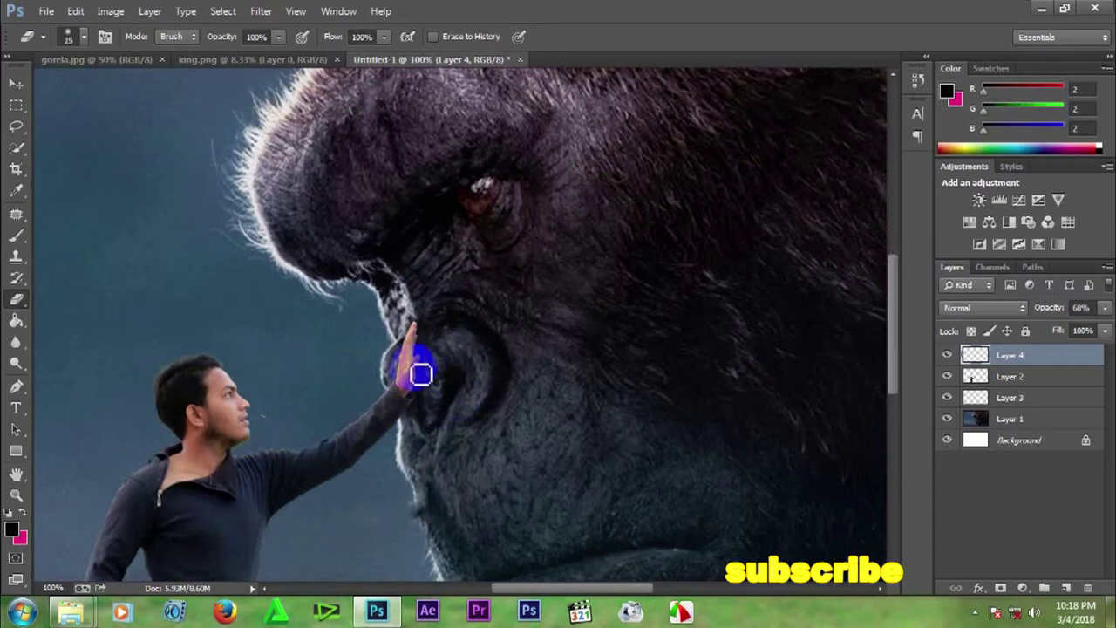
mouse_move(425, 367)
left_mouse_down()
mouse_move(411, 394)
mouse_move(422, 370)
left_mouse_up()
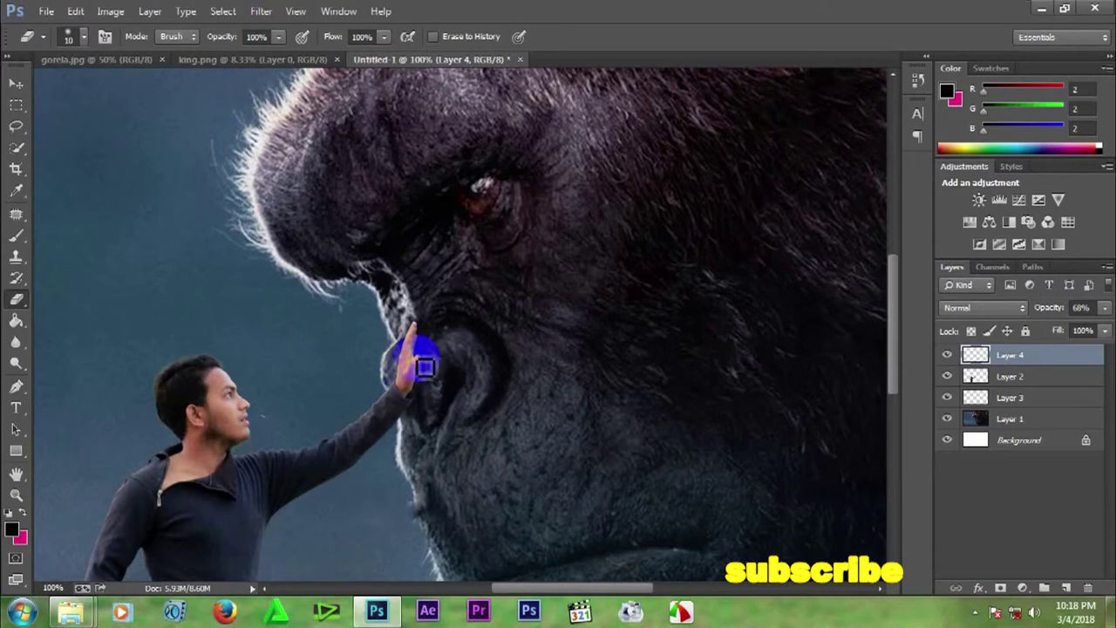
mouse_move(404, 389)
left_mouse_down()
mouse_move(399, 349)
mouse_move(348, 359)
mouse_move(374, 357)
mouse_move(351, 311)
mouse_move(335, 317)
mouse_move(303, 275)
mouse_move(265, 265)
mouse_move(270, 281)
mouse_move(306, 290)
mouse_move(347, 279)
mouse_move(420, 288)
left_mouse_up()
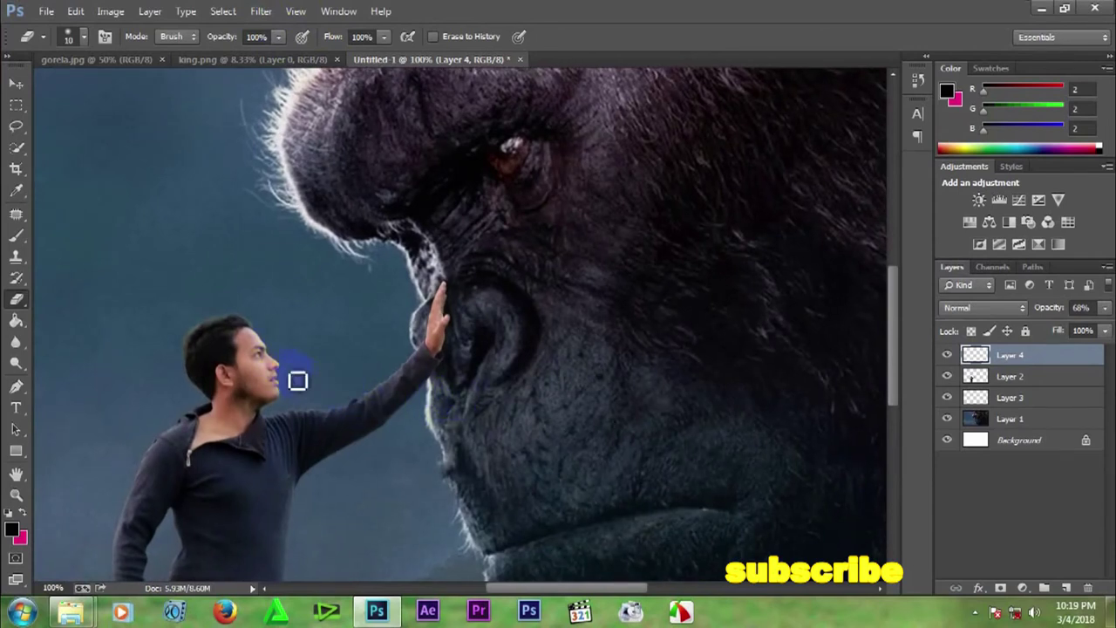
left_click(1026, 423)
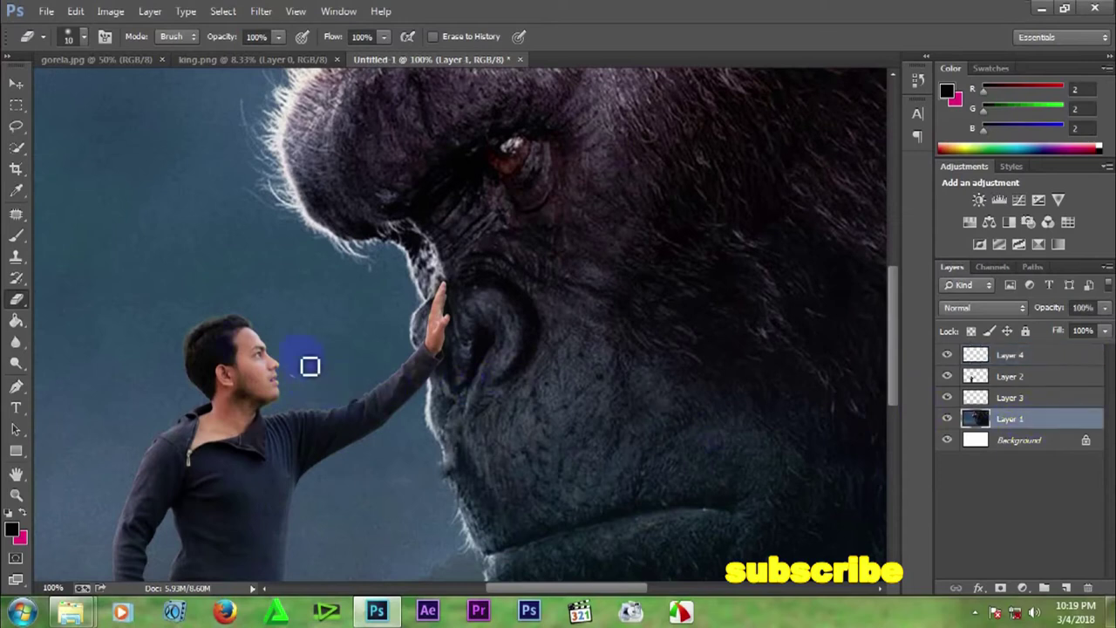
Heal the small specks in Layer 1's dark sky with the Spot Healing Brush, then zoom out.
left_click(16, 213)
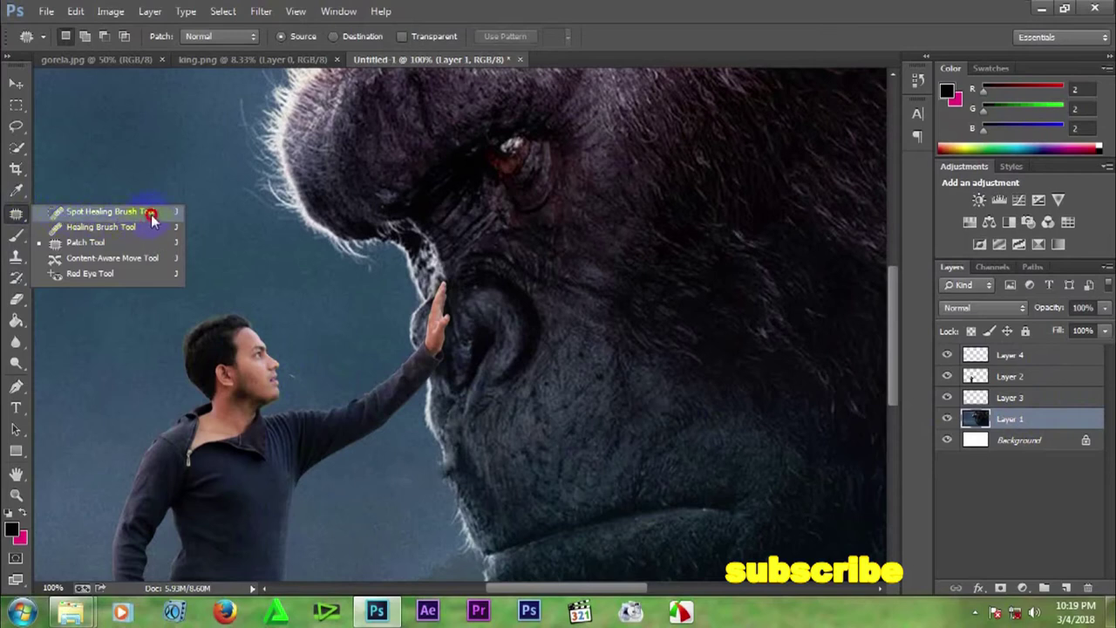
left_click(104, 212)
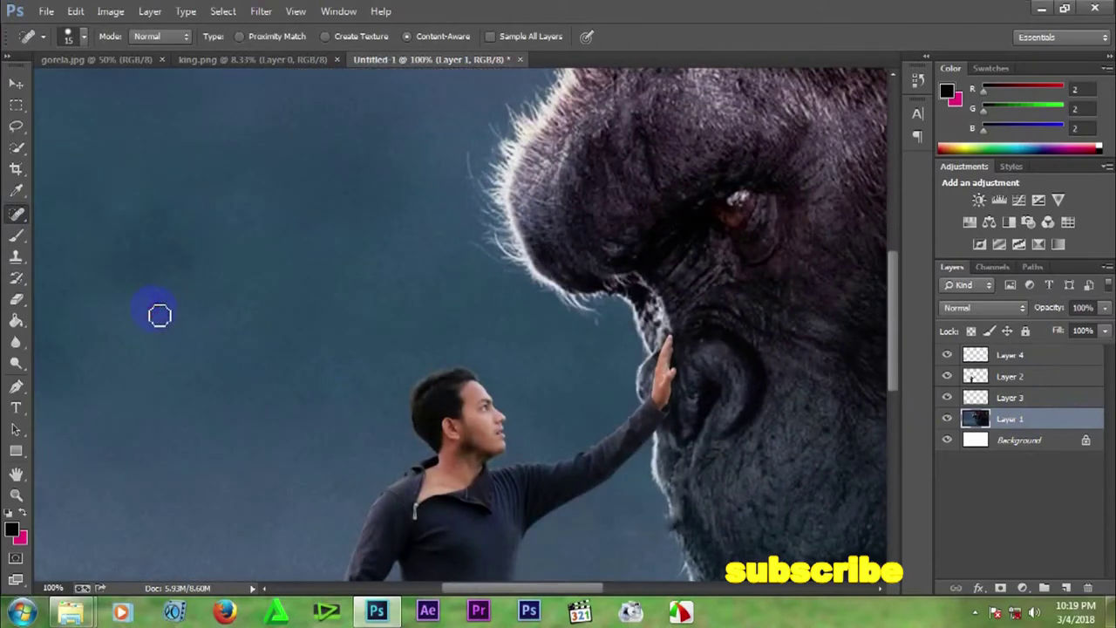
key("ctrl+minus")
key("ctrl+minus")
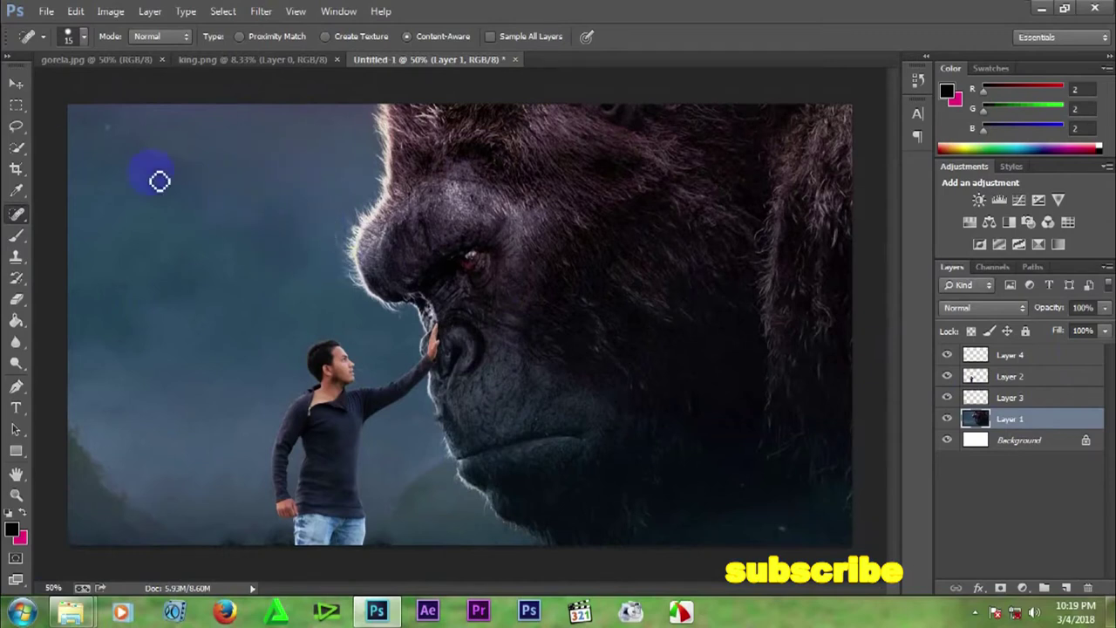
left_click(18, 84)
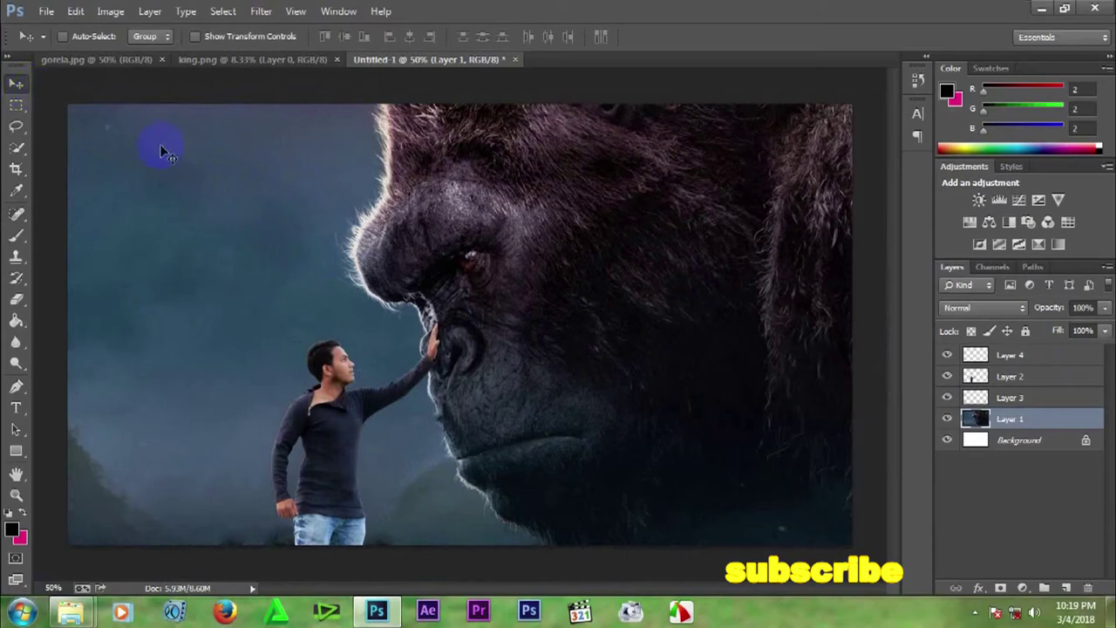
Preview the moonlit clouds photo in Explorer and drag it over to Photoshop.
left_click(1043, 10)
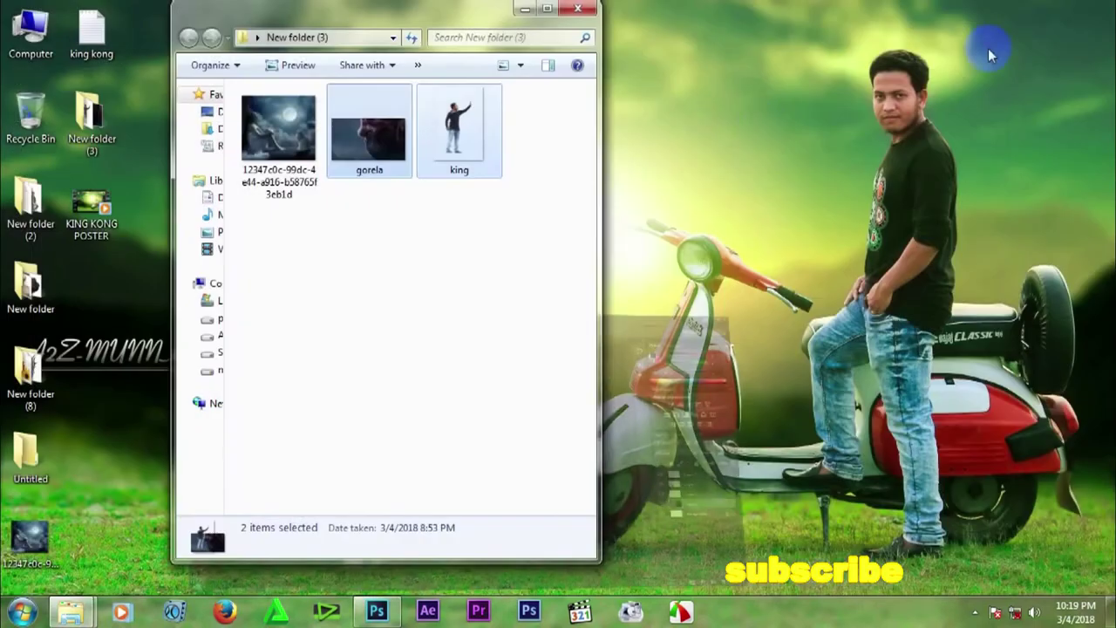
double_click(297, 152)
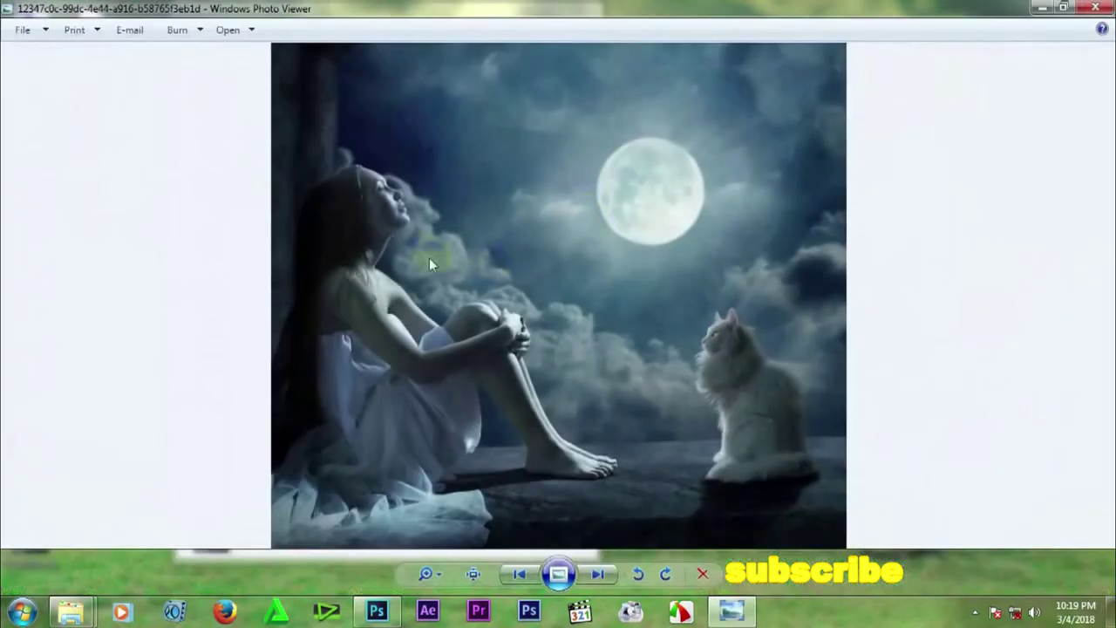
left_click(1101, 7)
left_click_drag(279, 144, 383, 380)
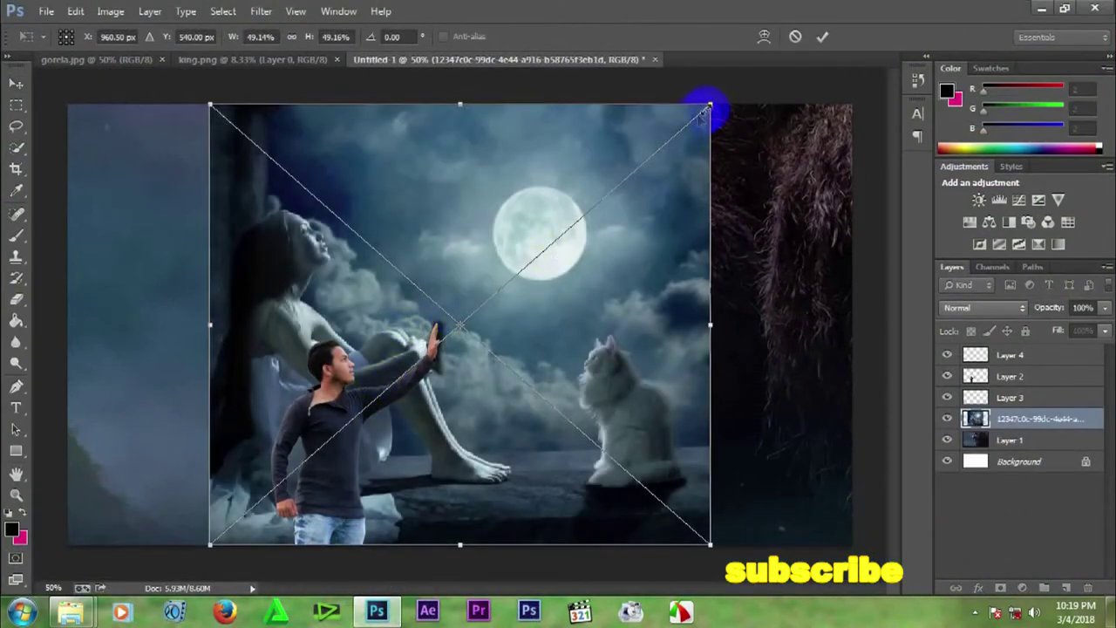
Scale the moon photo to about 72.5% over the poster's left half and move its layer to the top.
left_click_drag(711, 104, 859, 29)
left_click_drag(539, 205, 399, 254)
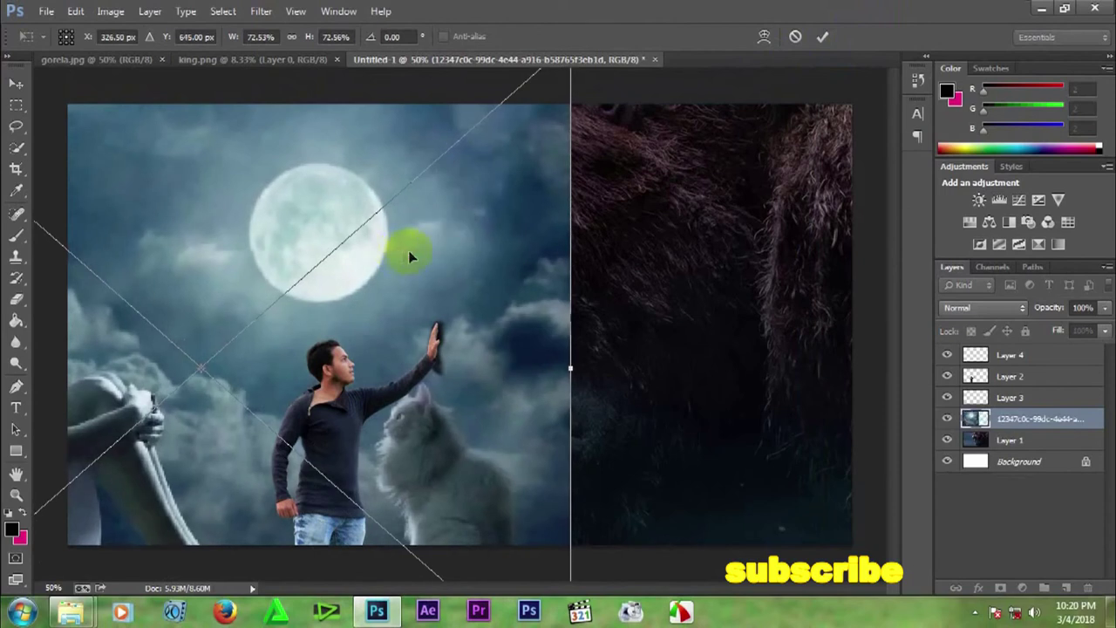
left_click(1104, 307)
left_click_drag(1084, 328, 1080, 330)
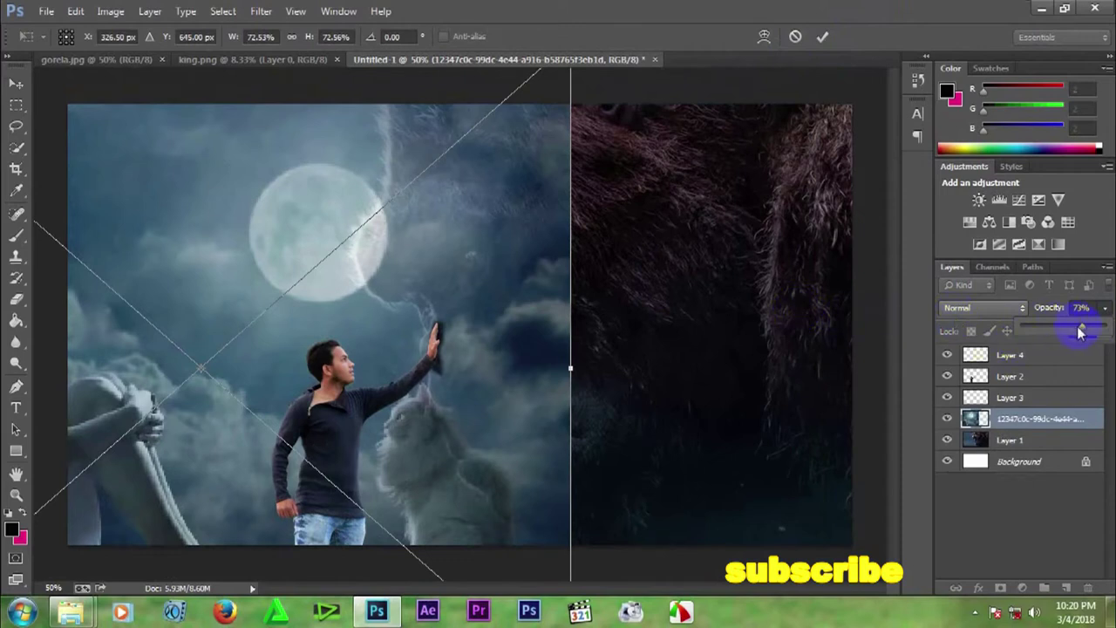
left_click_drag(1103, 329, 1105, 329)
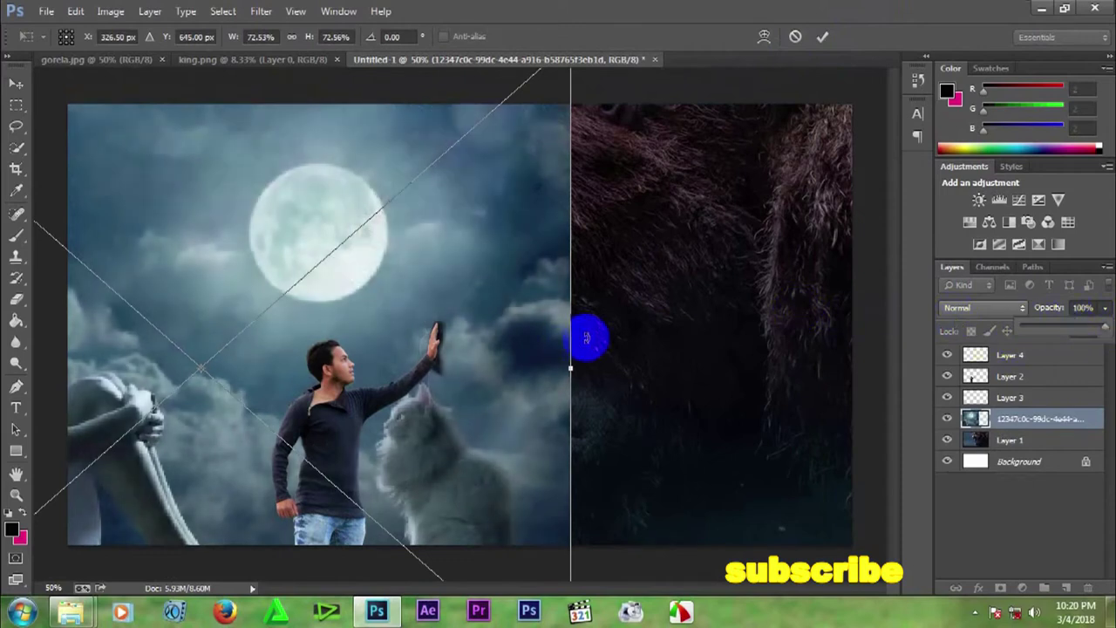
key("Return")
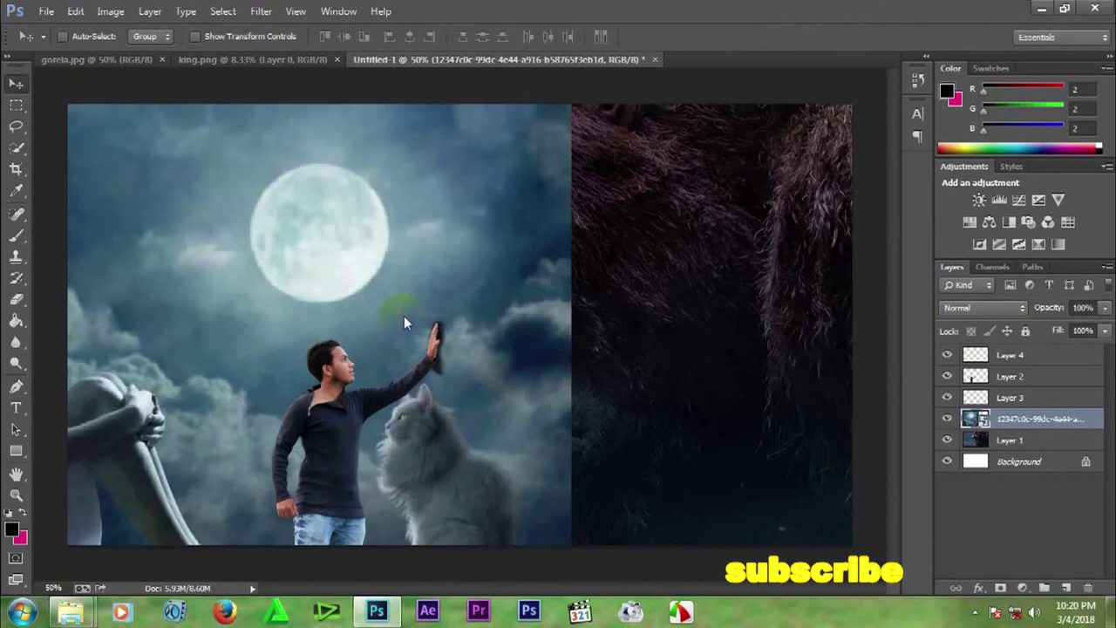
left_click_drag(1037, 425, 1034, 355)
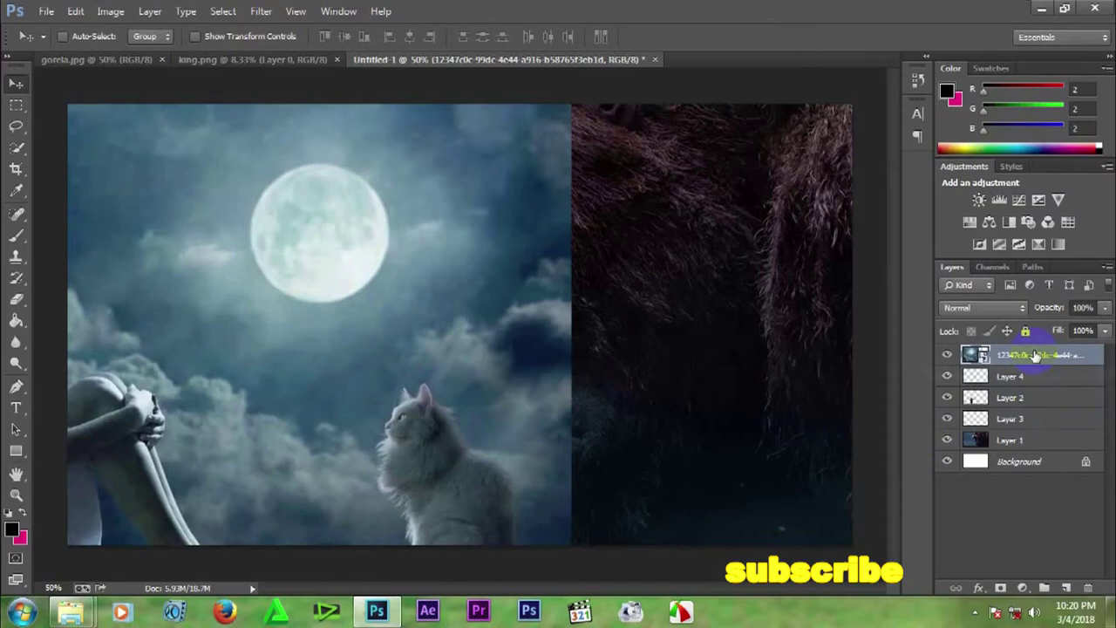
right_click(1096, 363)
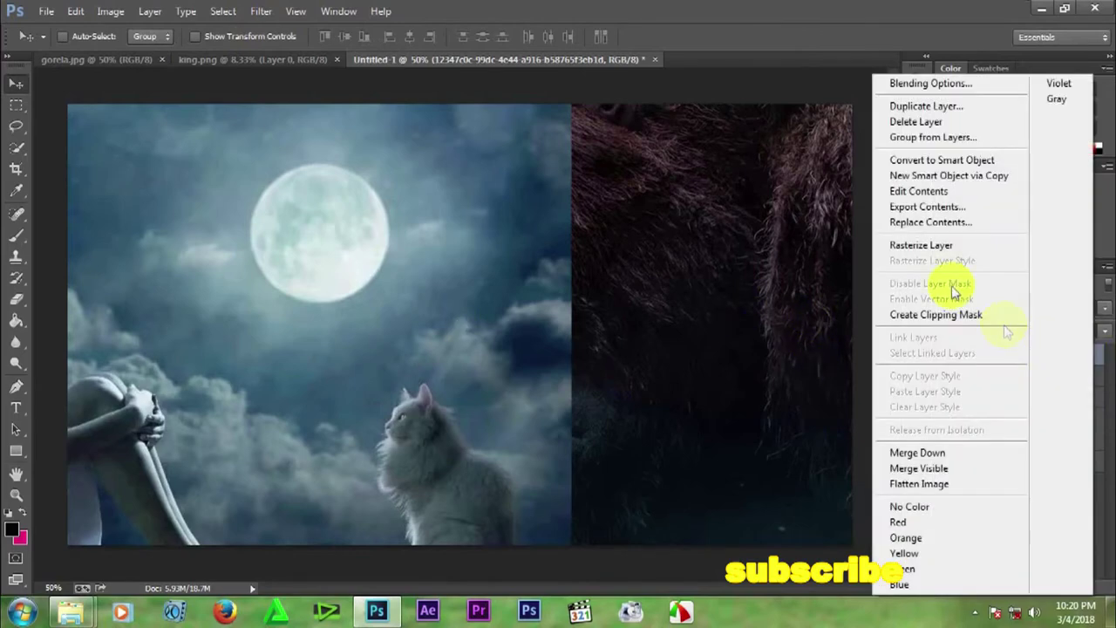
Rasterize the moon photo layer and erase it along the bottom and left edges.
left_click(935, 247)
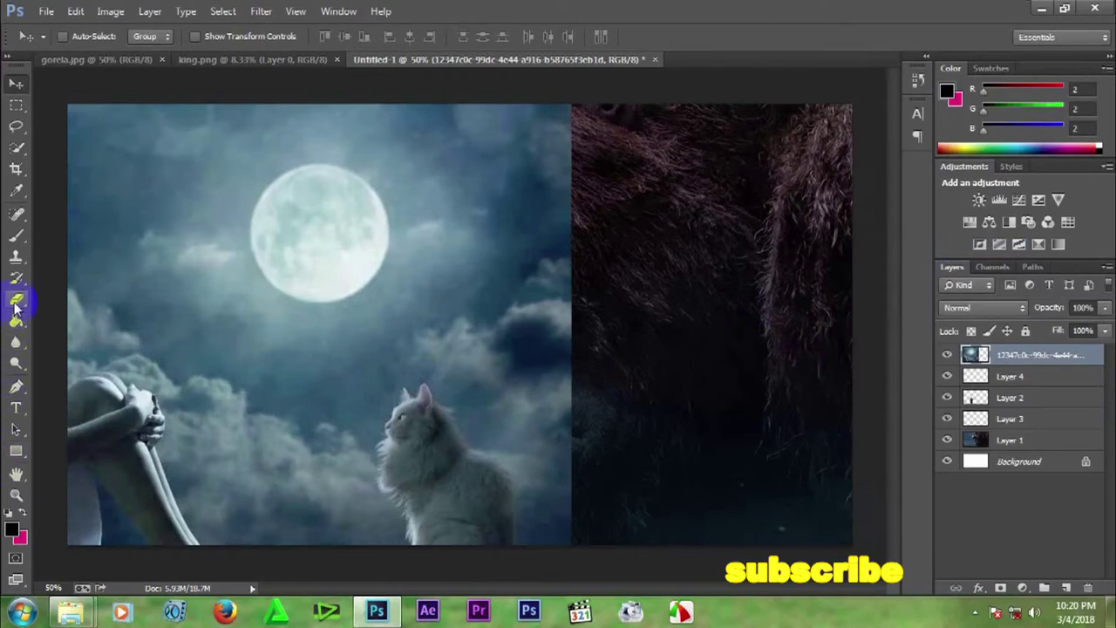
left_click(18, 301)
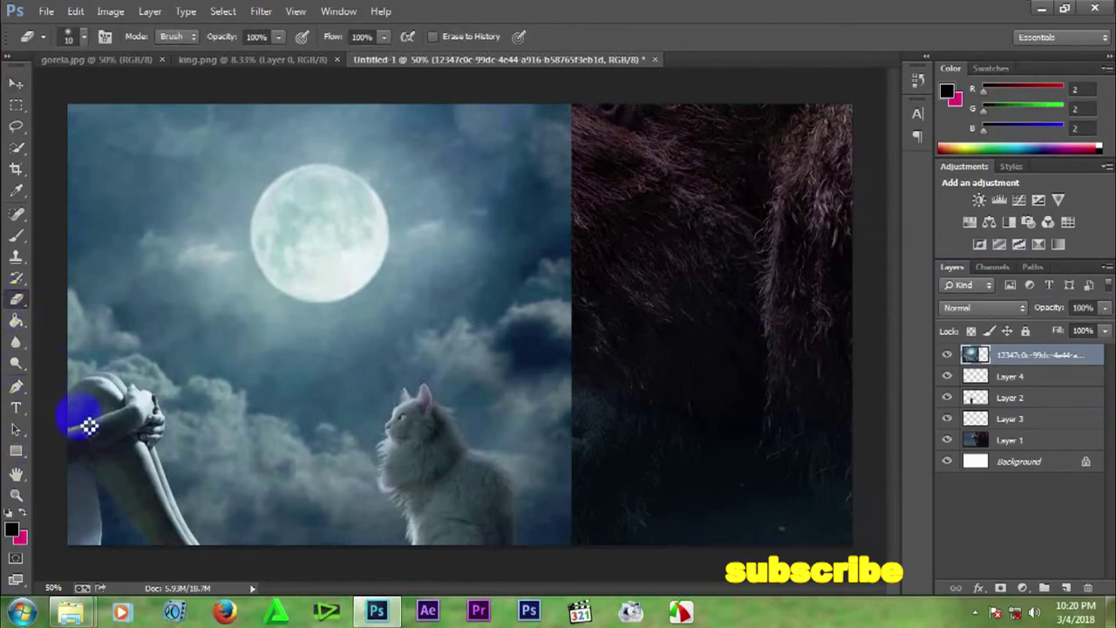
key("bracketright")
left_click_drag(177, 442, 194, 443)
mouse_move(510, 516)
left_mouse_down()
mouse_move(420, 556)
mouse_move(203, 565)
mouse_move(70, 552)
mouse_move(82, 465)
mouse_move(59, 428)
mouse_move(86, 471)
left_mouse_up()
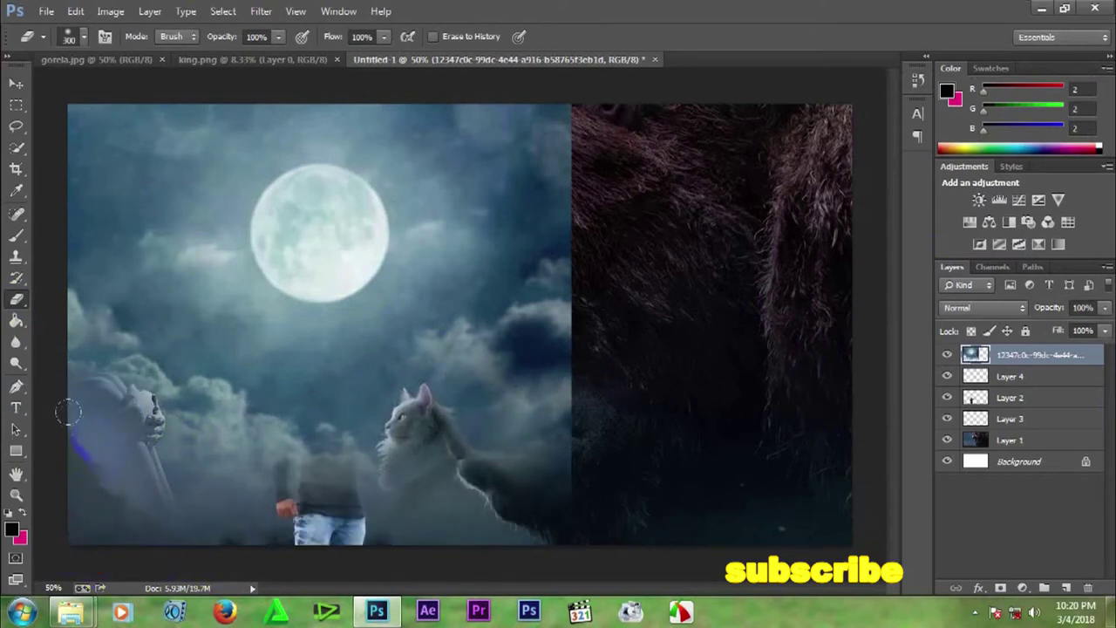
Erase the sky overlay over the left statue, the man's torso and head, and the gorilla's hand.
mouse_move(100, 424)
left_mouse_down()
mouse_move(106, 403)
mouse_move(140, 410)
mouse_move(116, 396)
left_mouse_up()
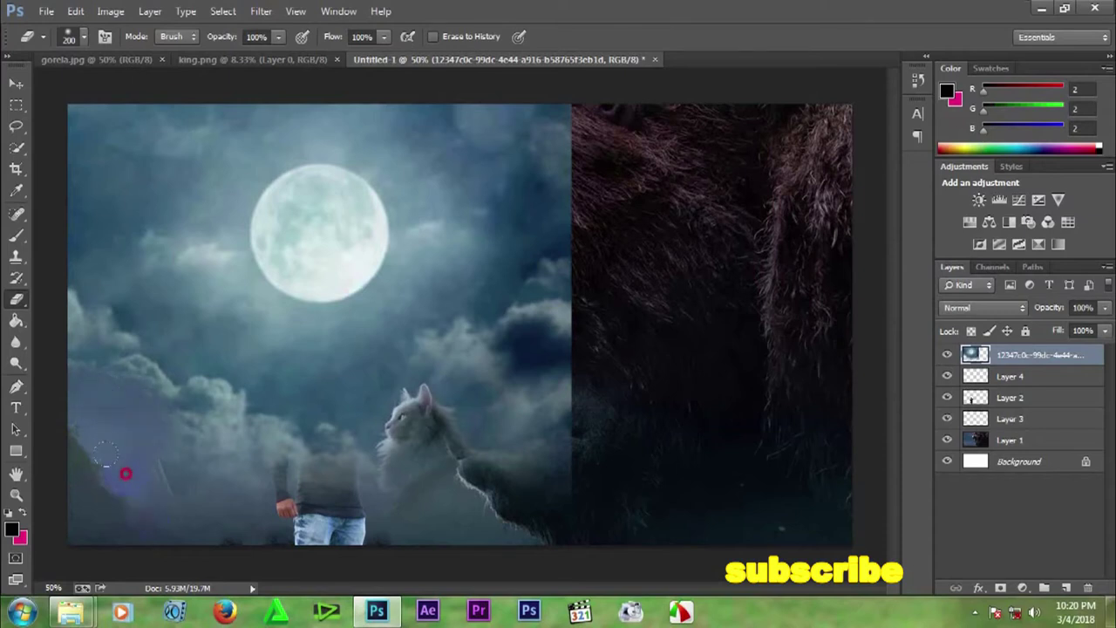
mouse_move(297, 533)
left_mouse_down()
mouse_move(319, 516)
mouse_move(320, 500)
mouse_move(288, 489)
mouse_move(321, 405)
left_mouse_up()
key("bracketleft")
mouse_move(316, 364)
left_mouse_down()
mouse_move(340, 414)
mouse_move(386, 440)
mouse_move(443, 404)
left_mouse_up()
mouse_move(434, 395)
left_mouse_down()
mouse_move(445, 469)
mouse_move(444, 454)
mouse_move(431, 455)
mouse_move(458, 492)
mouse_move(532, 457)
mouse_move(529, 476)
mouse_move(543, 314)
mouse_move(534, 160)
mouse_move(516, 255)
mouse_move(495, 158)
mouse_move(452, 75)
mouse_move(456, 178)
mouse_move(430, 96)
mouse_move(447, 159)
mouse_move(456, 305)
mouse_move(480, 386)
mouse_move(454, 332)
mouse_move(434, 327)
mouse_move(448, 320)
mouse_move(470, 349)
mouse_move(361, 418)
mouse_move(407, 401)
mouse_move(362, 413)
mouse_move(343, 368)
mouse_move(320, 358)
mouse_move(281, 504)
mouse_move(283, 456)
mouse_move(292, 504)
left_mouse_up()
Erase cloud haze around the gorilla's nose and face outline, then enlarge the eraser to 500 px.
key("bracketleft")
key("bracketleft")
key("bracketleft")
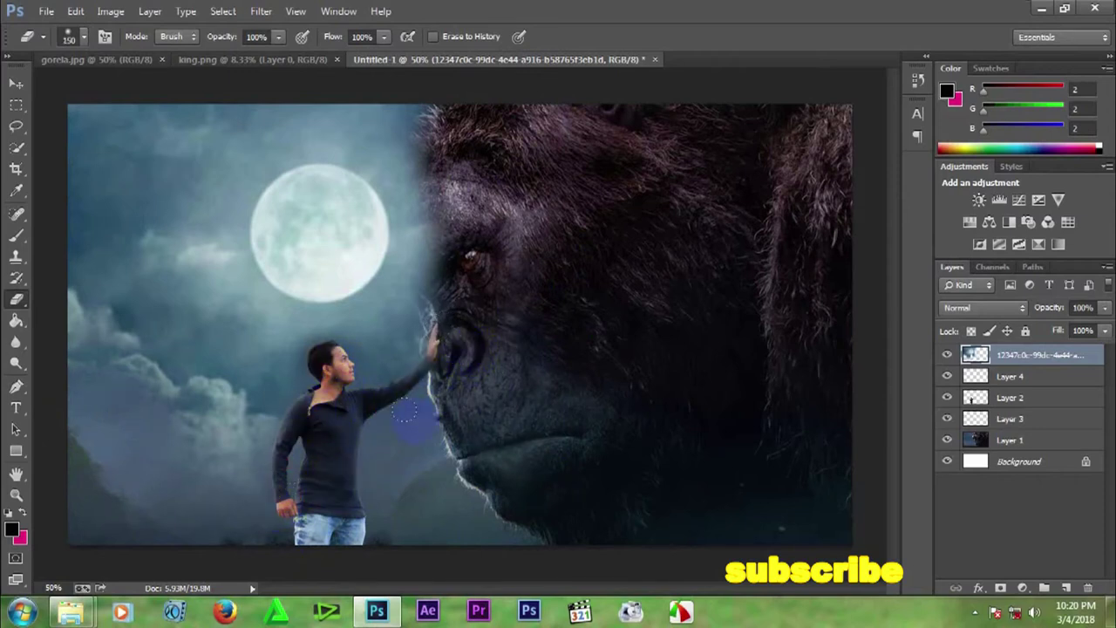
mouse_move(447, 353)
left_mouse_down()
mouse_move(433, 374)
mouse_move(456, 349)
mouse_move(469, 375)
left_mouse_up()
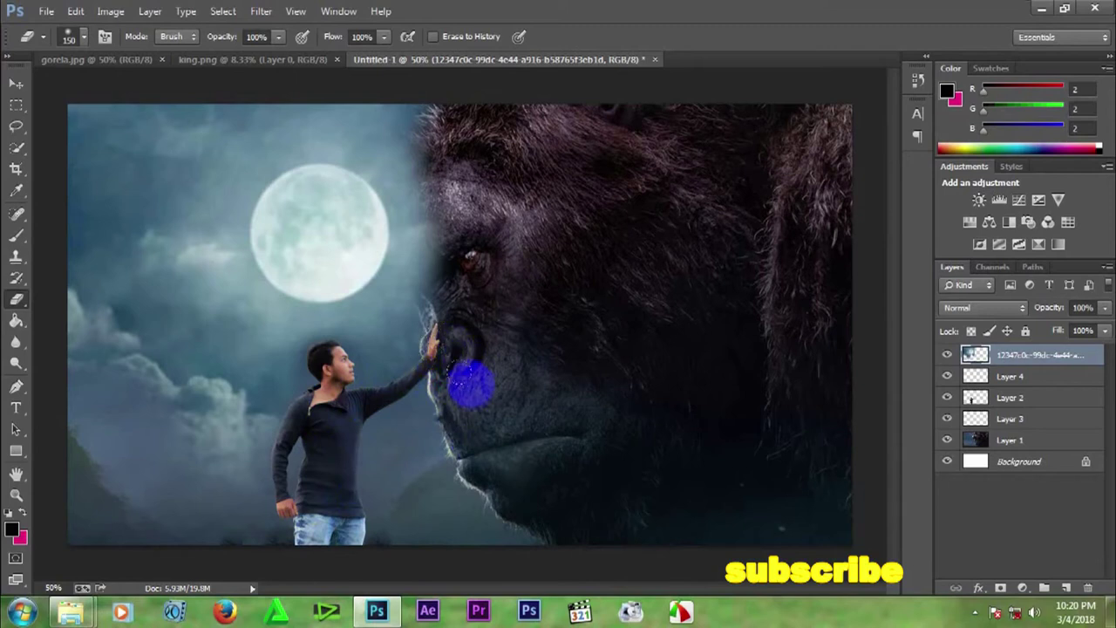
mouse_move(468, 274)
left_mouse_down()
mouse_move(447, 225)
mouse_move(443, 309)
mouse_move(446, 277)
mouse_move(431, 288)
mouse_move(405, 284)
mouse_move(393, 264)
mouse_move(386, 273)
mouse_move(386, 225)
mouse_move(393, 243)
mouse_move(381, 214)
mouse_move(400, 229)
mouse_move(420, 222)
mouse_move(389, 229)
mouse_move(419, 231)
mouse_move(423, 307)
mouse_move(405, 281)
mouse_move(416, 211)
mouse_move(404, 203)
mouse_move(394, 253)
mouse_move(382, 247)
mouse_move(398, 276)
mouse_move(379, 261)
mouse_move(409, 284)
mouse_move(390, 285)
mouse_move(400, 298)
mouse_move(394, 250)
mouse_move(386, 271)
mouse_move(433, 223)
mouse_move(439, 185)
mouse_move(418, 197)
mouse_move(420, 174)
mouse_move(444, 103)
mouse_move(425, 129)
mouse_move(422, 111)
mouse_move(405, 111)
mouse_move(451, 139)
mouse_move(418, 102)
mouse_move(418, 113)
mouse_move(443, 105)
left_mouse_up()
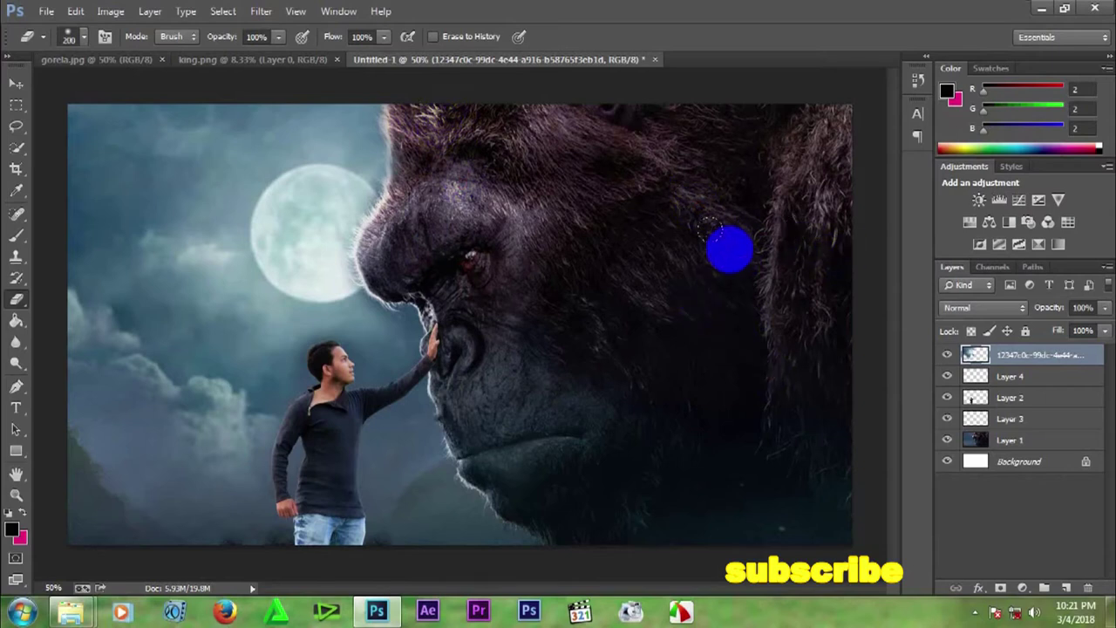
key("bracketright")
key("bracketright")
key("bracketright")
key("bracketright")
key("bracketright")
key("bracketright")
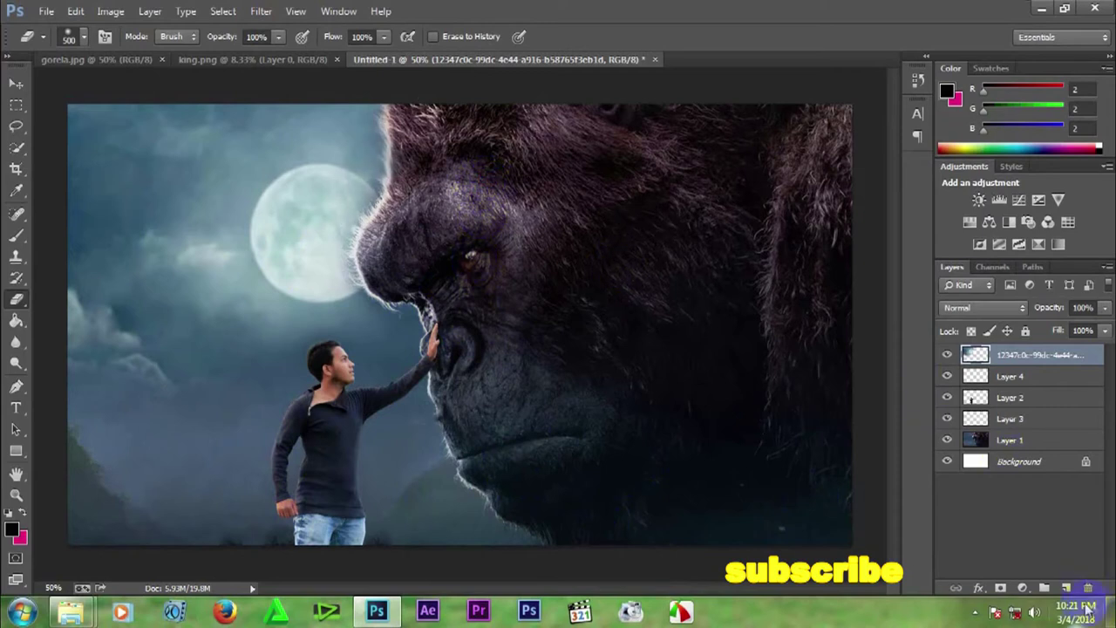
Add new Layer 5 and set the foreground colour to near-white RGB 252, 254, 254.
left_click(1065, 588)
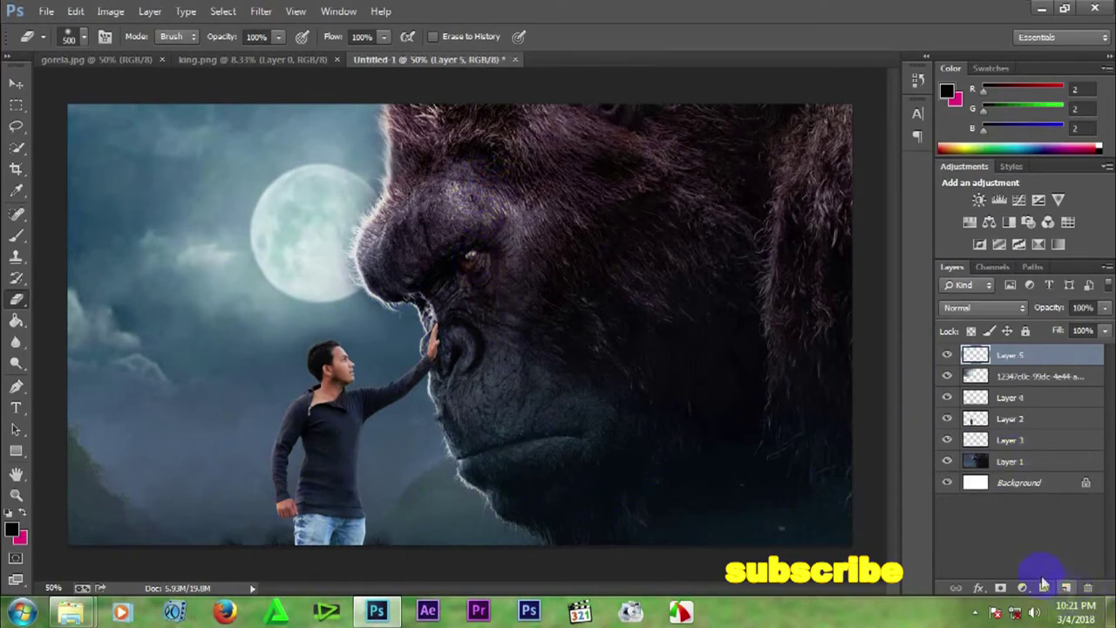
left_click(13, 530)
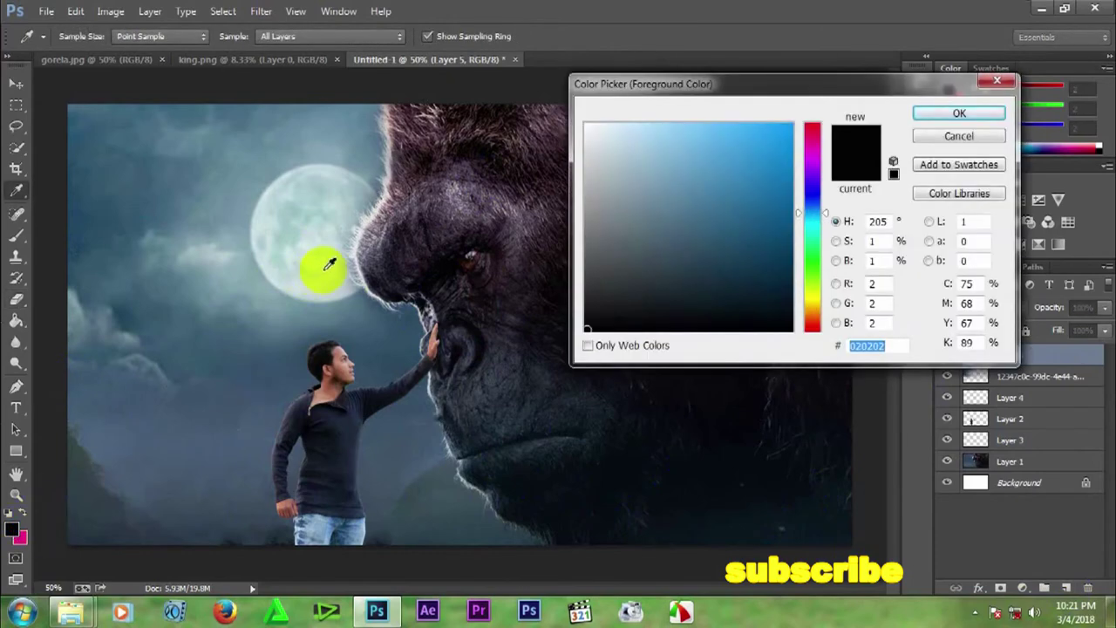
left_click(328, 266)
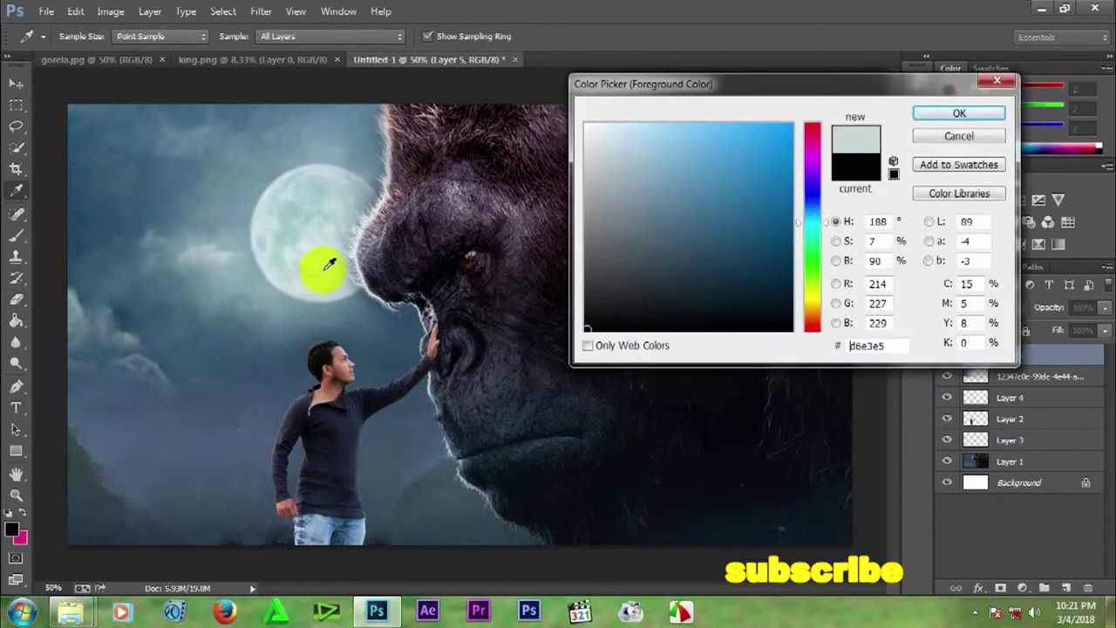
left_click(586, 123)
left_click(959, 114)
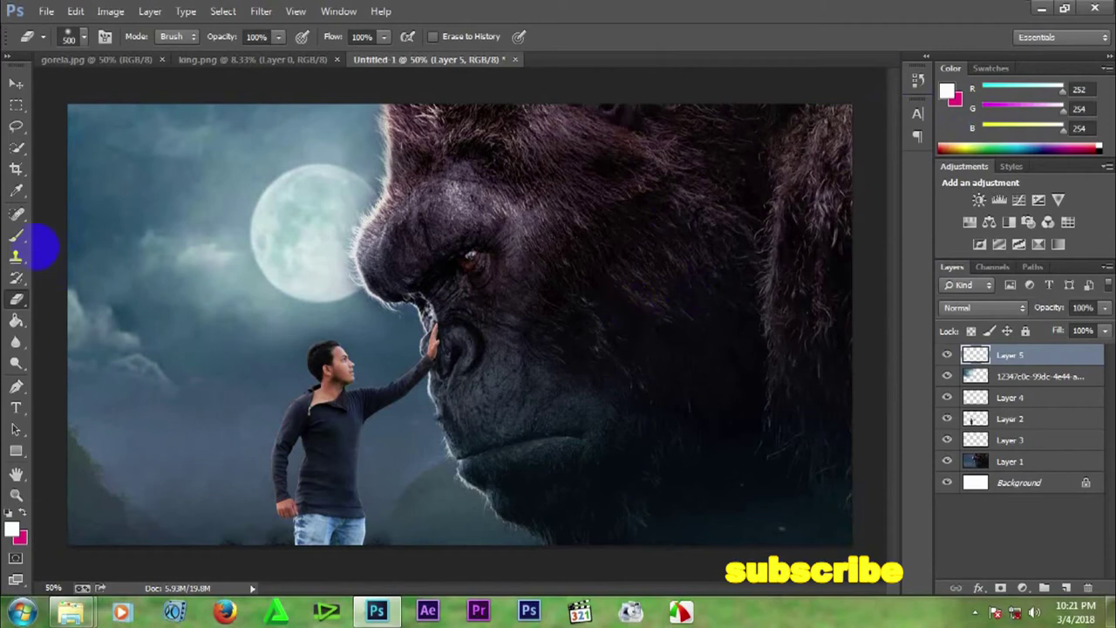
left_click(17, 237)
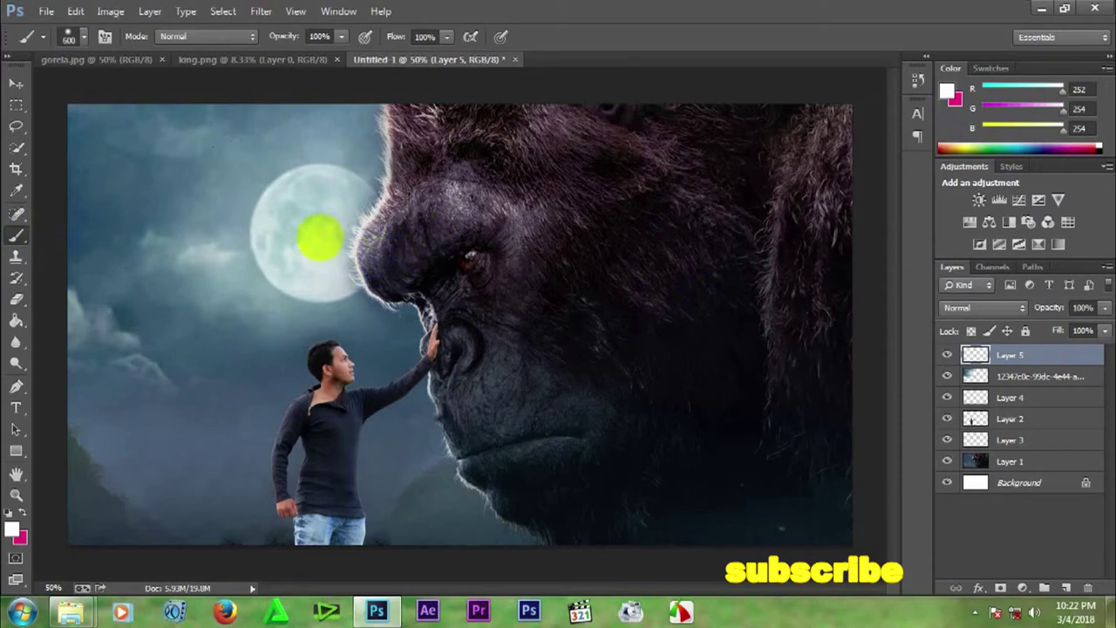
Paint a large white glow over the moon on Layer 5 and set its blend mode to Screen.
left_click(320, 239)
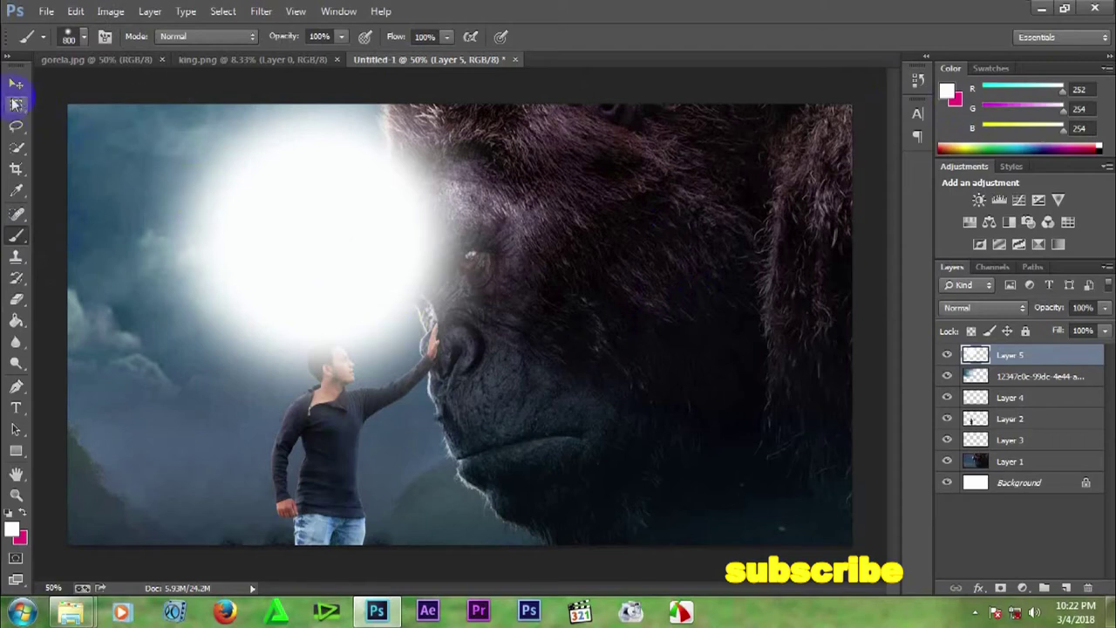
left_click(15, 85)
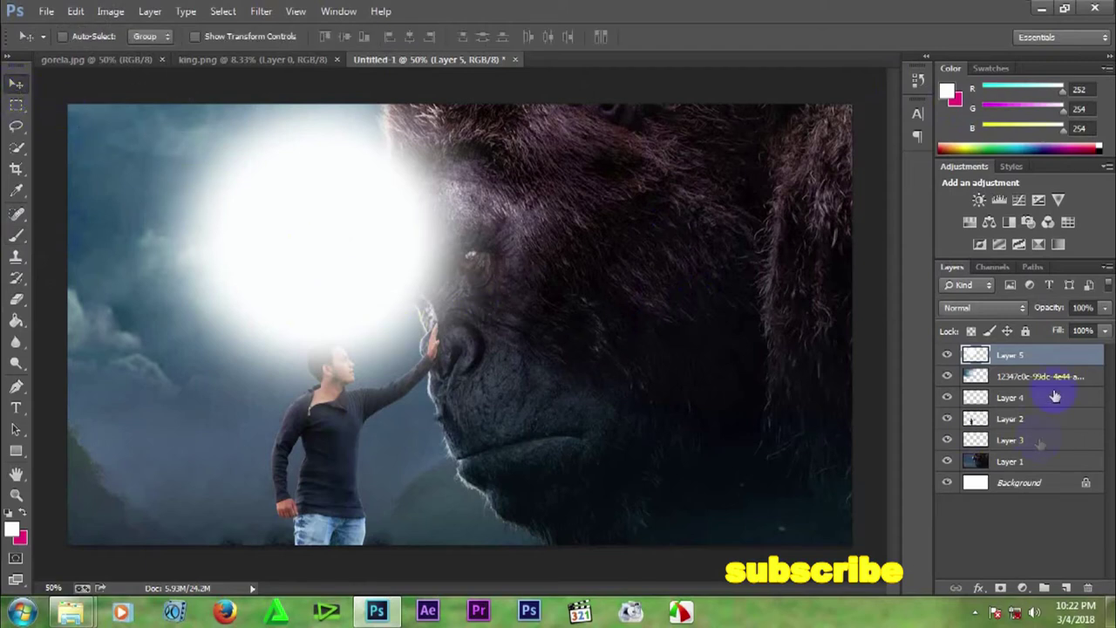
left_click(976, 312)
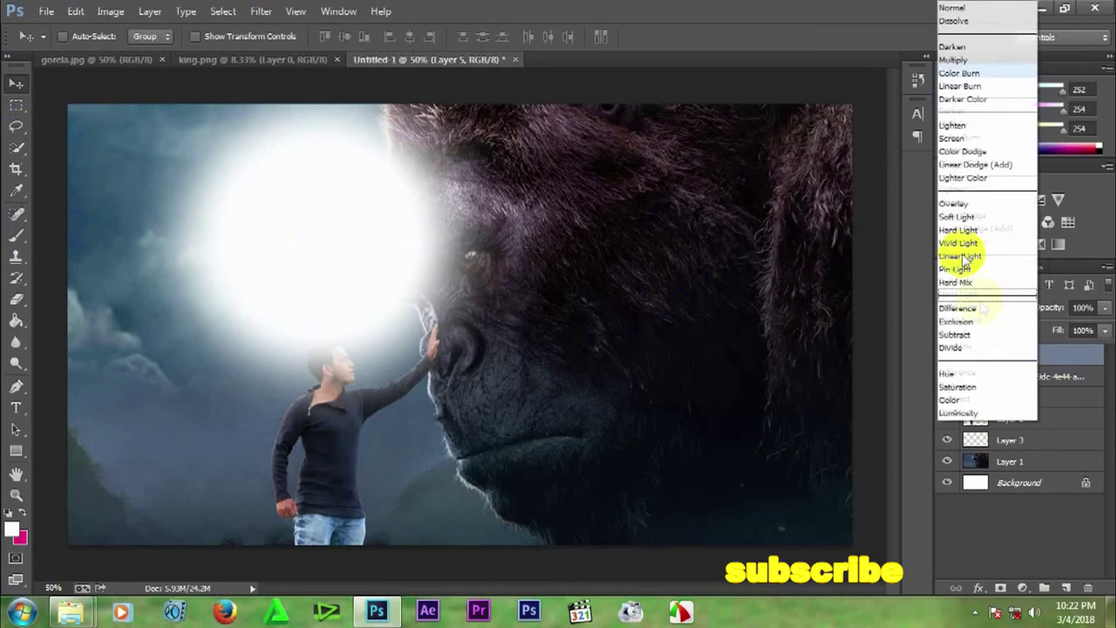
left_click(961, 145)
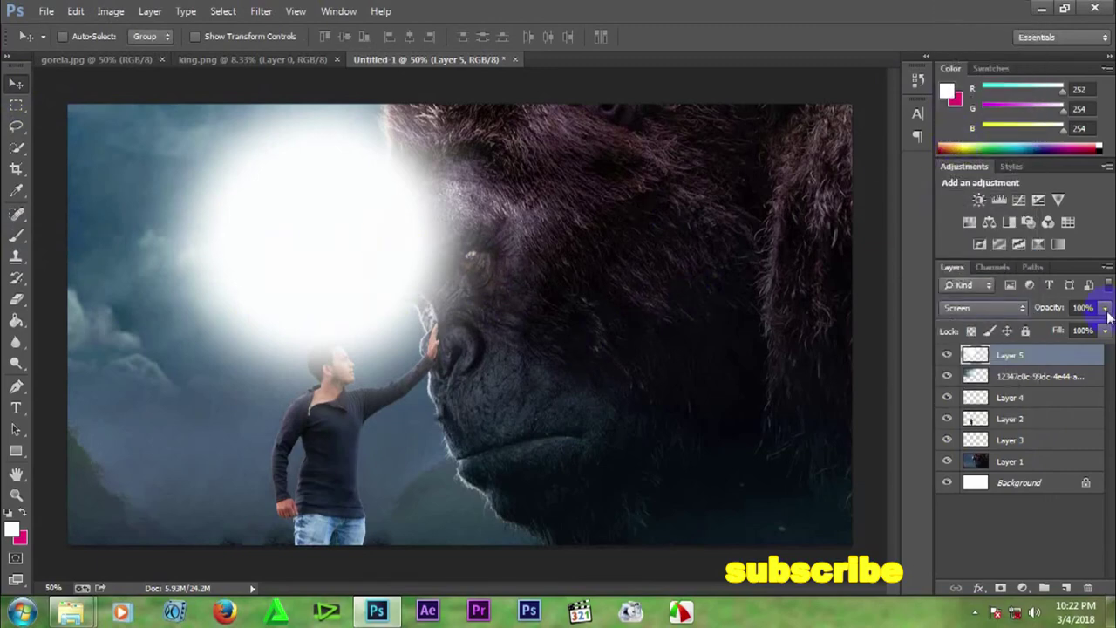
Bring up Filter > Blur > Gaussian Blur for the glow layer.
left_click(260, 12)
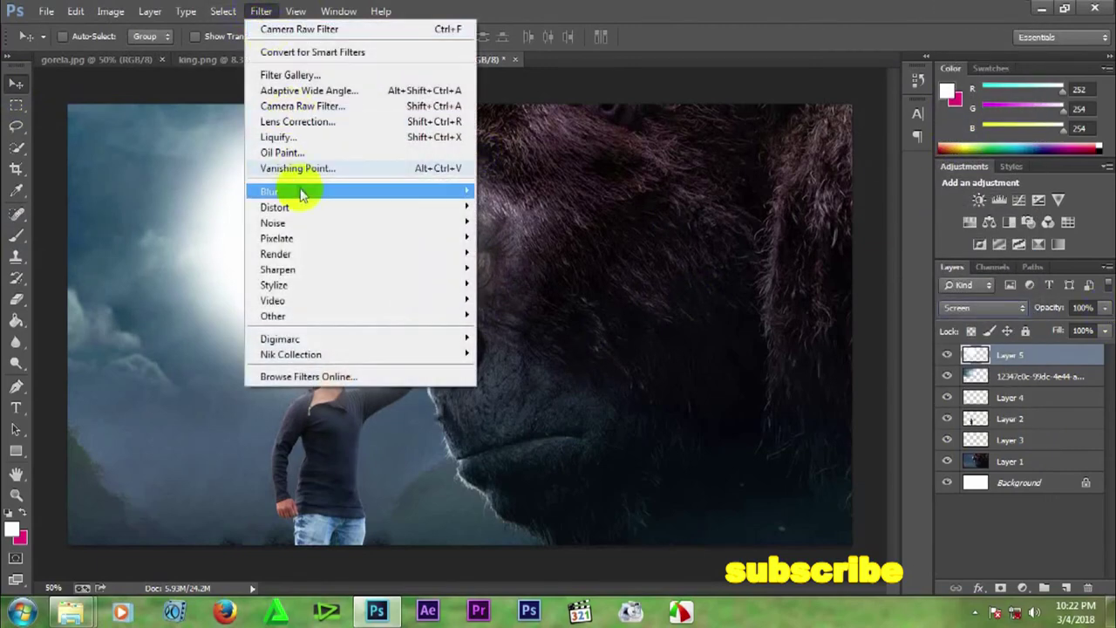
mouse_move(300, 191)
left_click(549, 294)
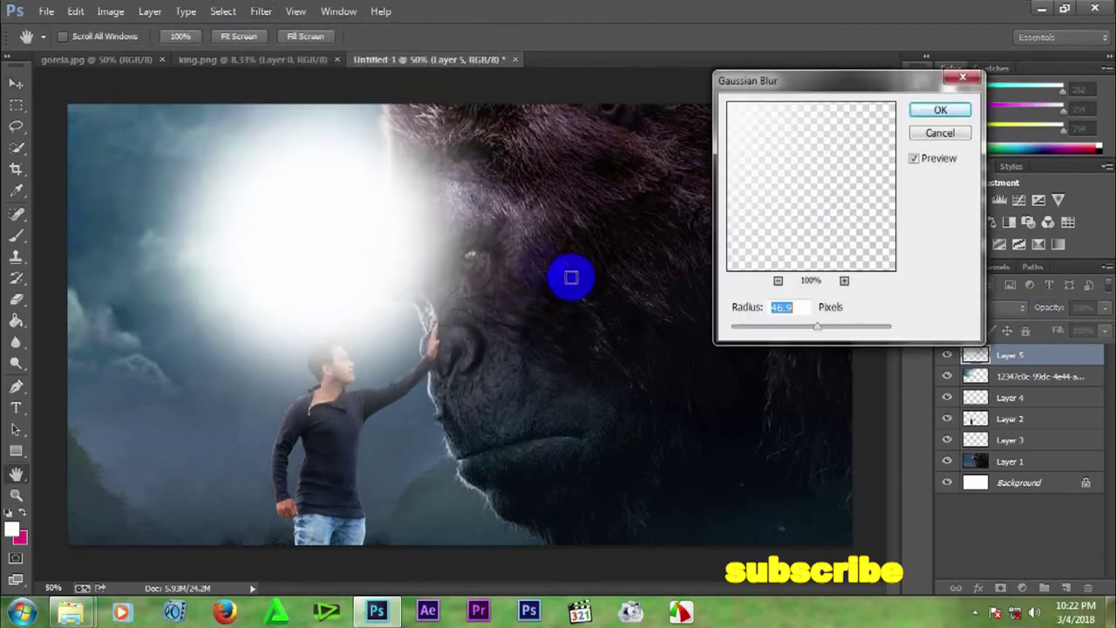
Apply a Gaussian Blur with a 106.3 px radius to the moon glow.
left_click(829, 326)
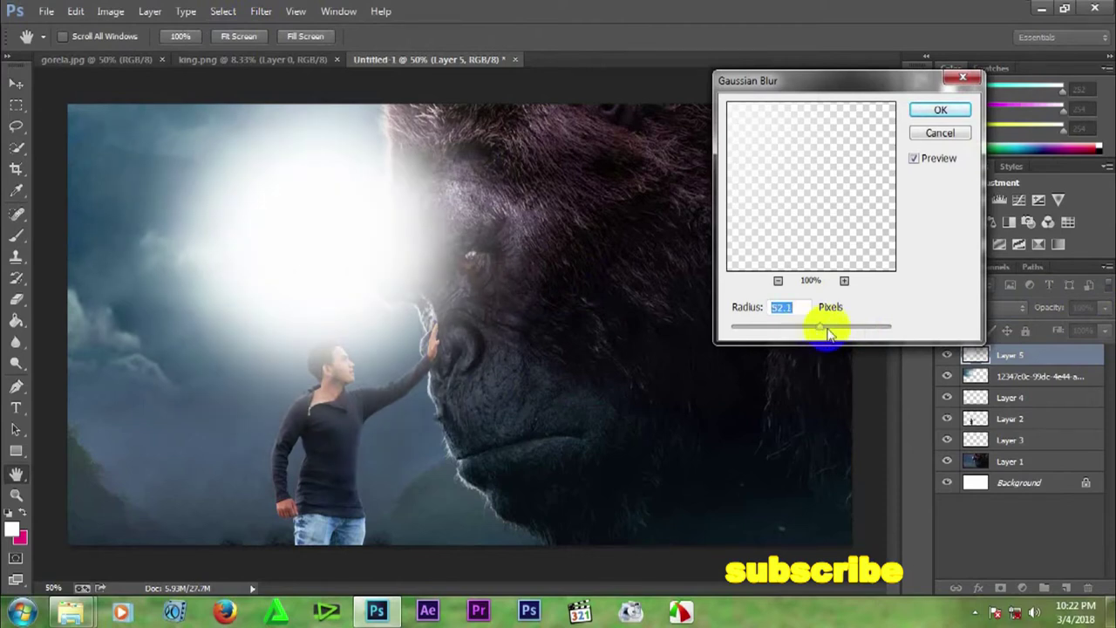
left_click_drag(822, 327, 841, 331)
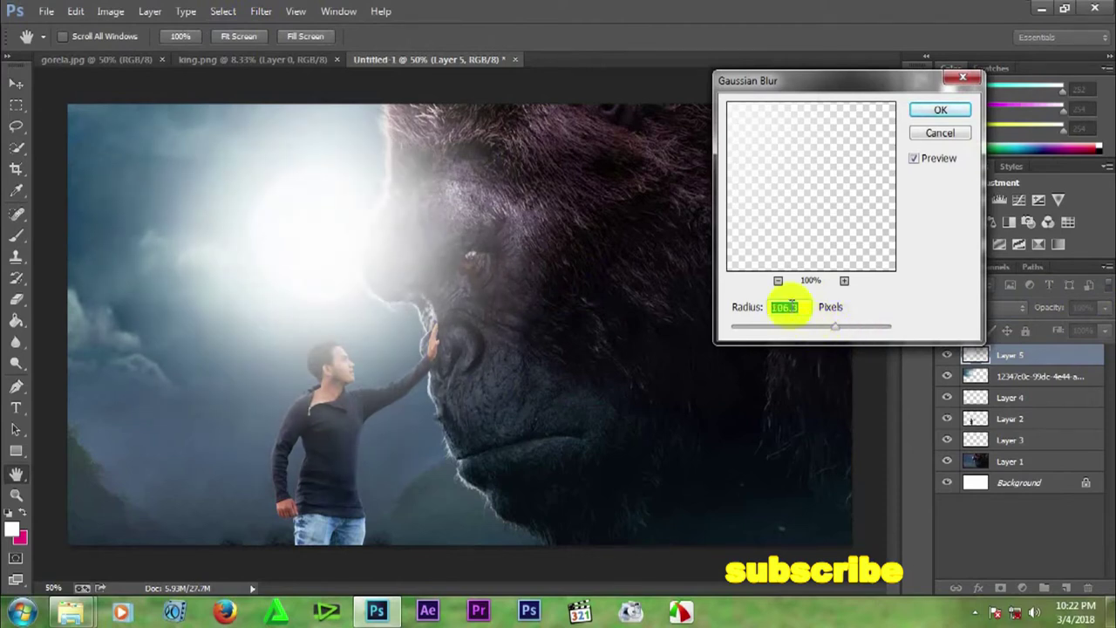
left_click(940, 111)
key("v")
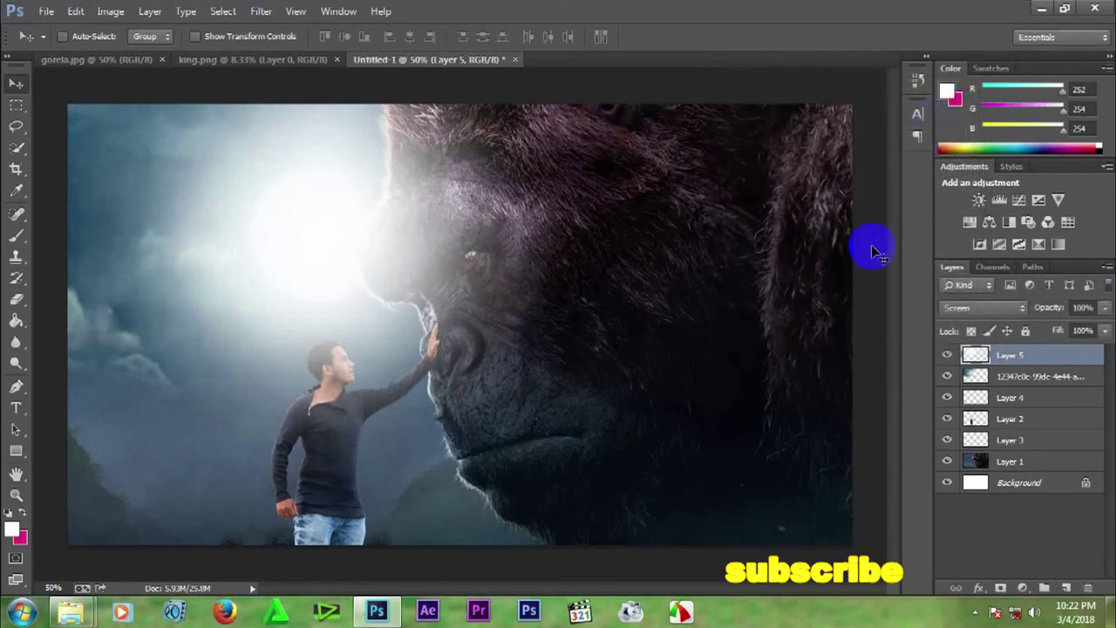
Lower the glow layer's opacity to 65%.
left_click(1105, 308)
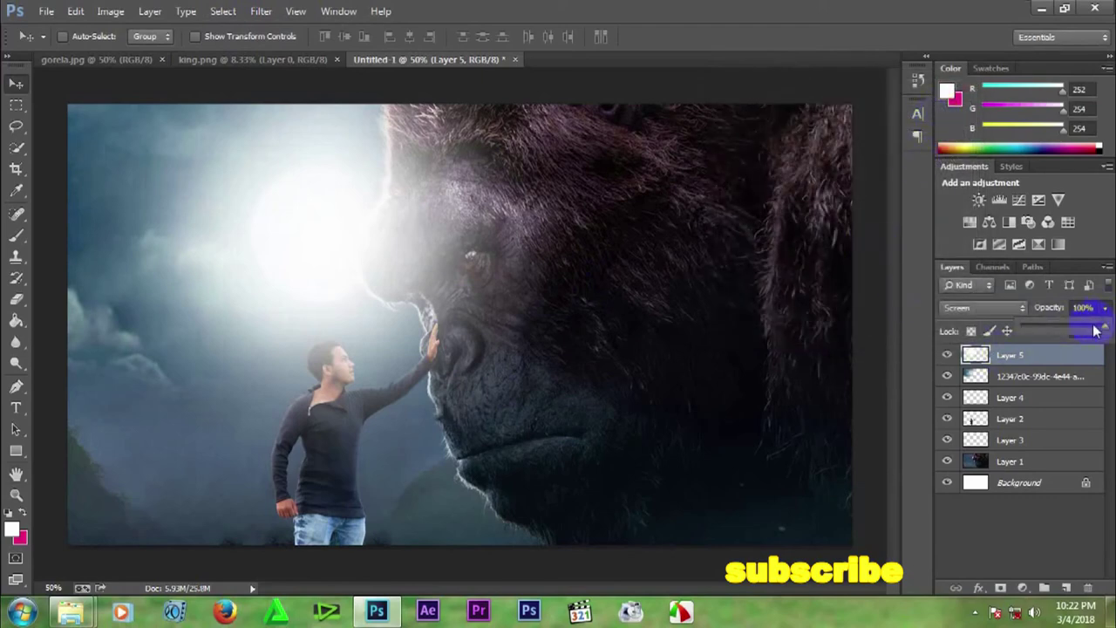
left_click_drag(1095, 331, 1072, 330)
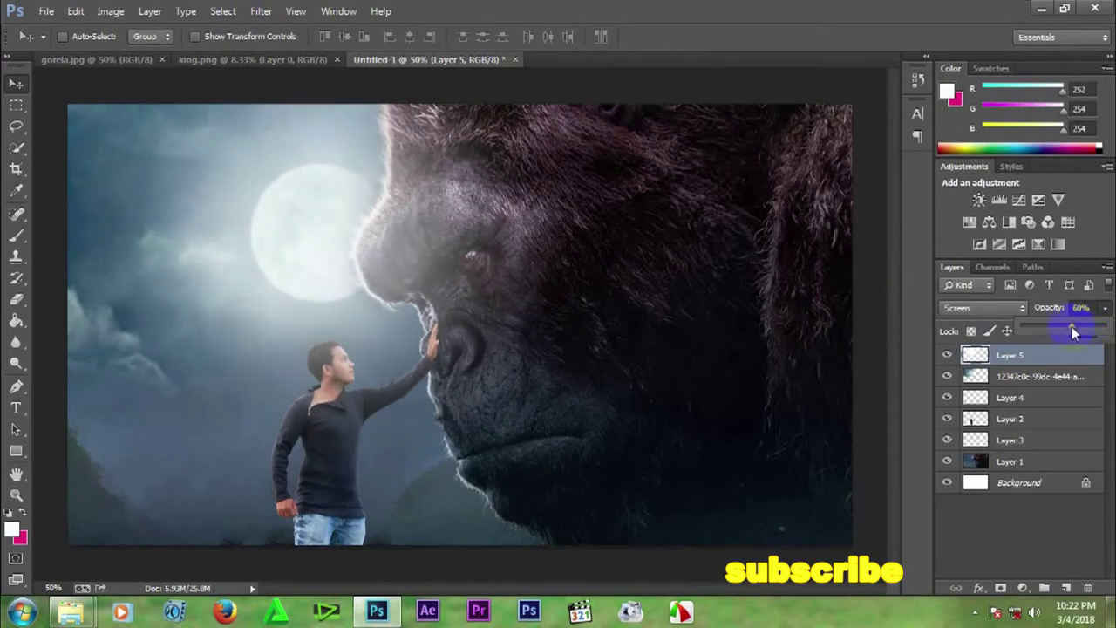
left_click_drag(1076, 330, 1077, 328)
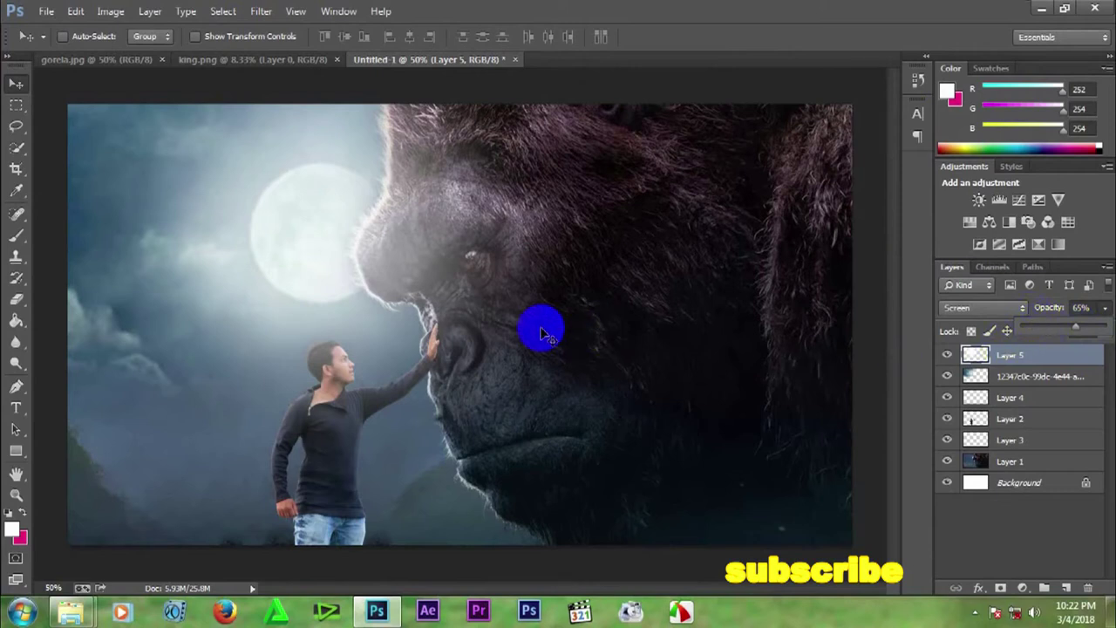
key("ctrl+t")
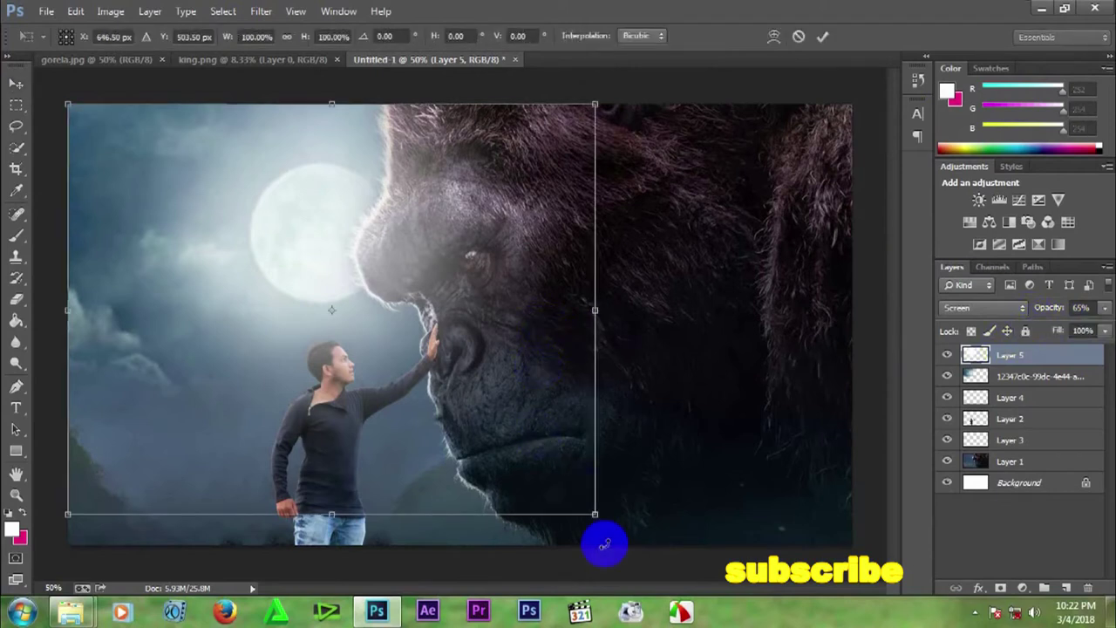
Shrink the glow to about 75%, move it over the moon, and raise its opacity to 86%.
left_click_drag(595, 514, 523, 448)
left_click_drag(461, 386, 417, 355)
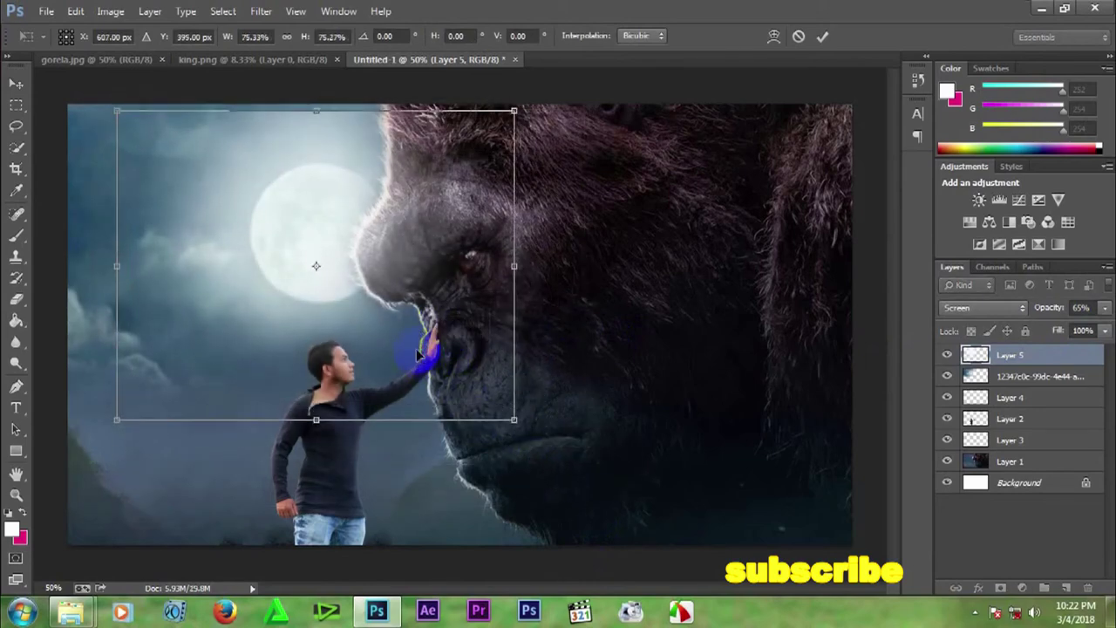
left_click_drag(319, 105, 312, 88)
key("Return")
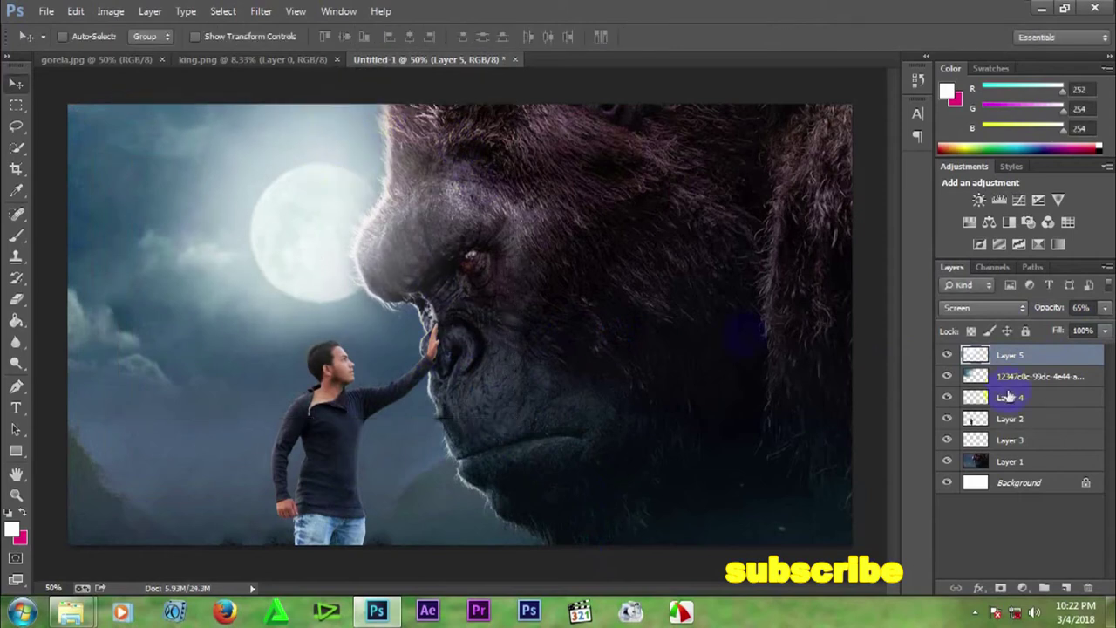
left_click(1102, 309)
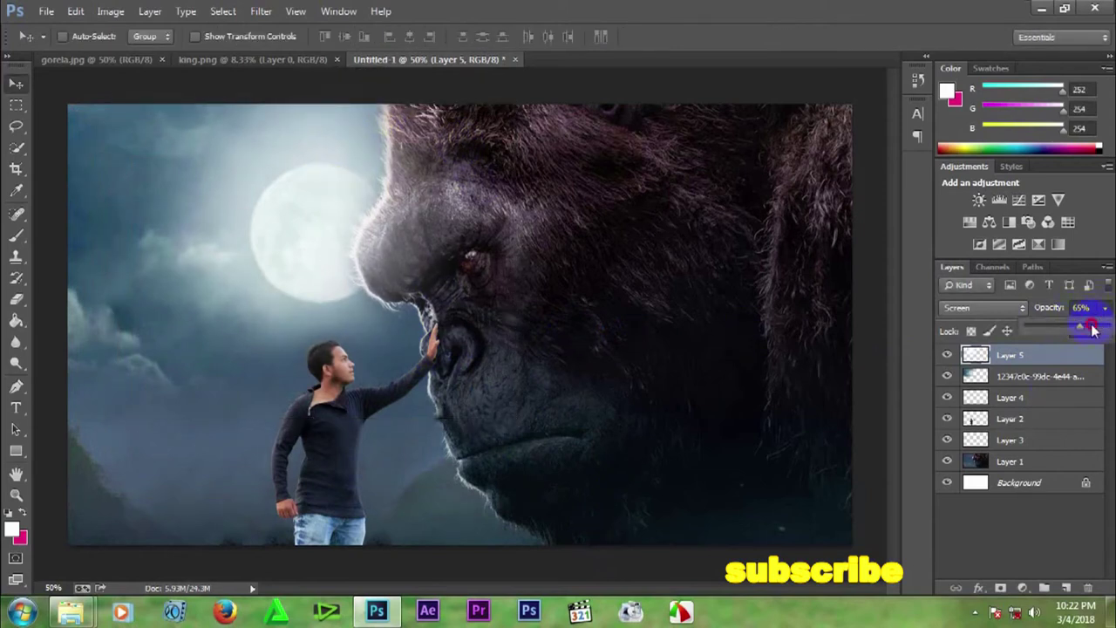
left_click_drag(1095, 328, 1096, 331)
left_click(386, 186)
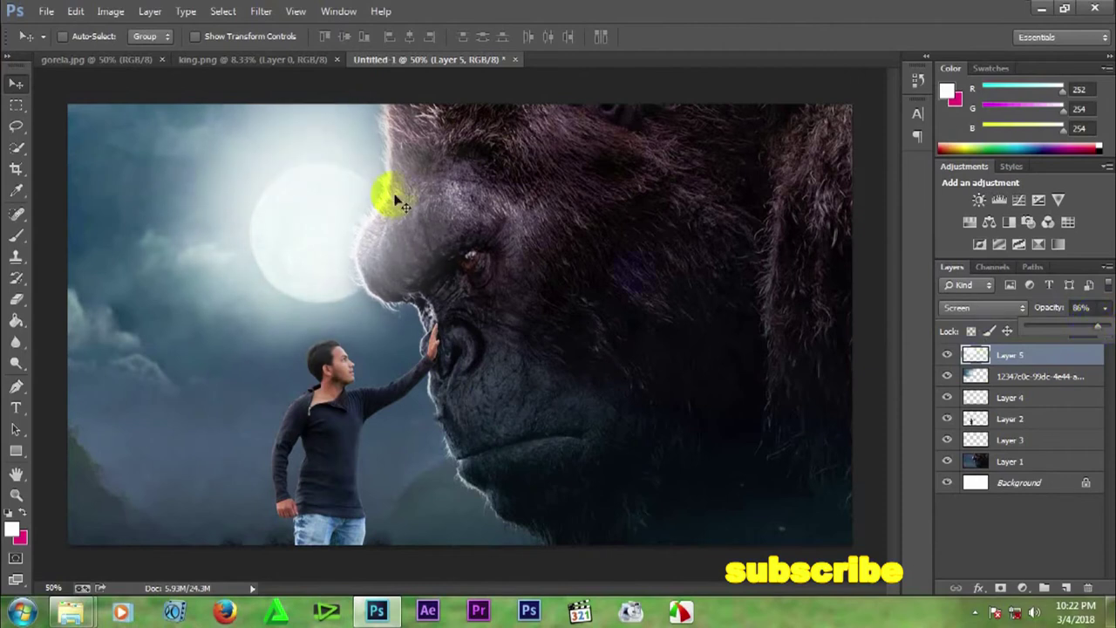
left_click_drag(349, 212, 336, 212)
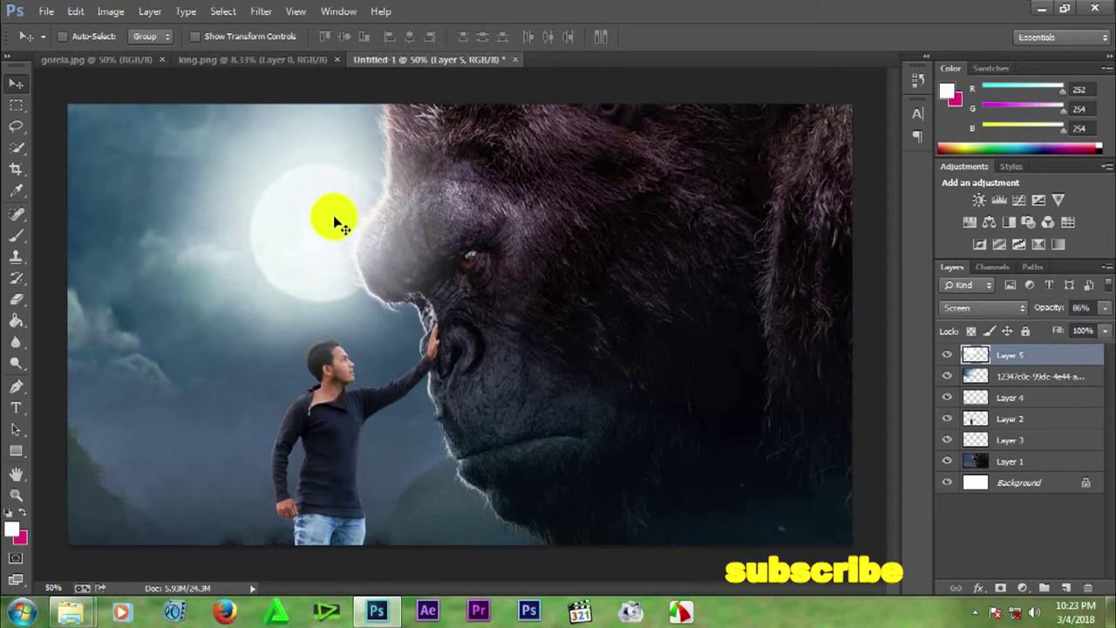
Enlarge the glow to about 106% and move it left beside the gorilla's nose.
key("ctrl+t")
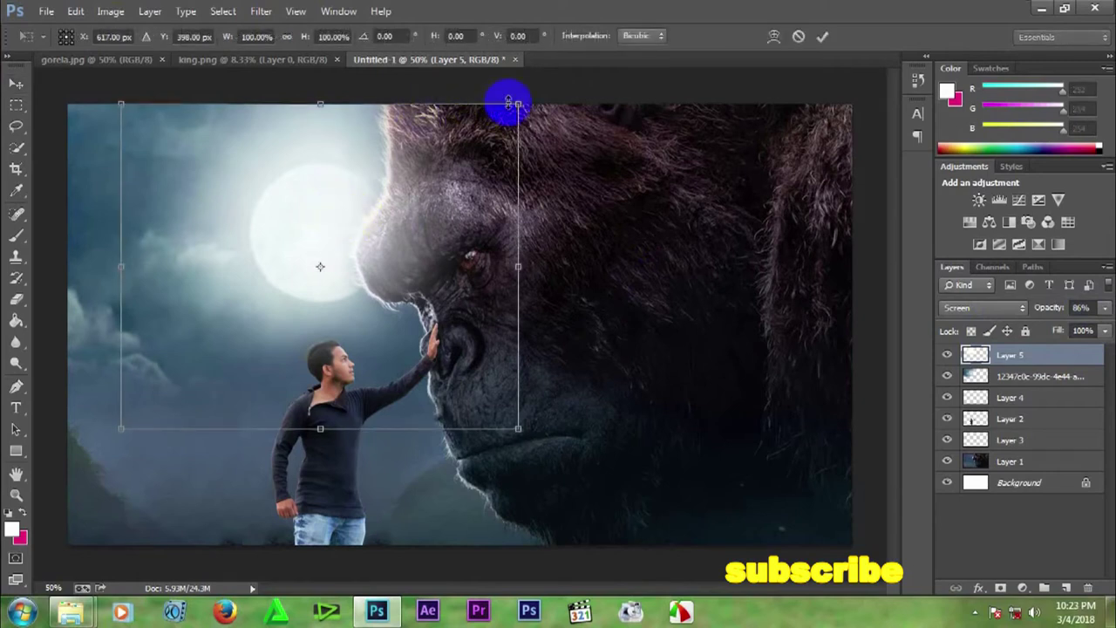
left_click_drag(515, 101, 529, 94)
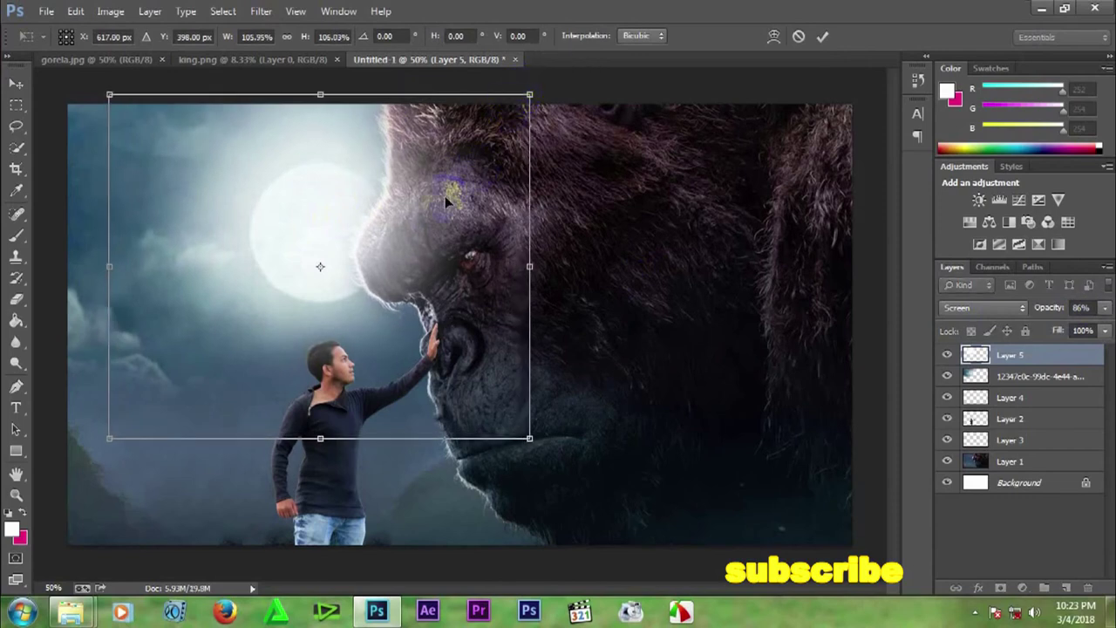
key("Return")
mouse_move(386, 218)
left_mouse_down()
mouse_move(361, 252)
mouse_move(368, 261)
mouse_move(371, 253)
left_mouse_up()
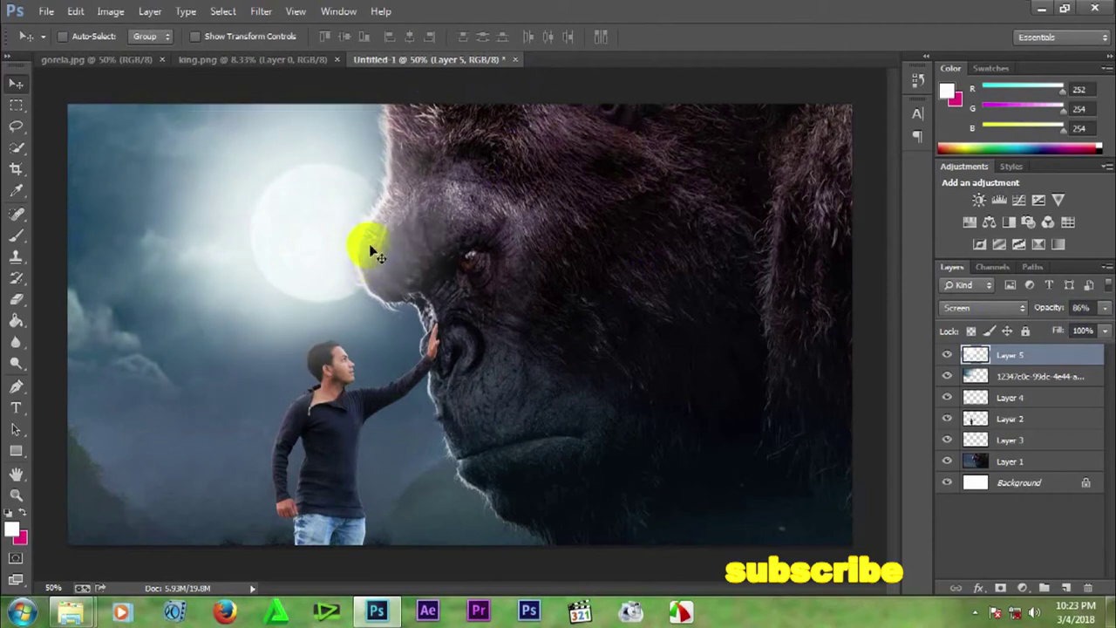
left_click(397, 281)
Add Layer 6 and merge the whole composite into it with Apply Image.
left_click(1068, 589)
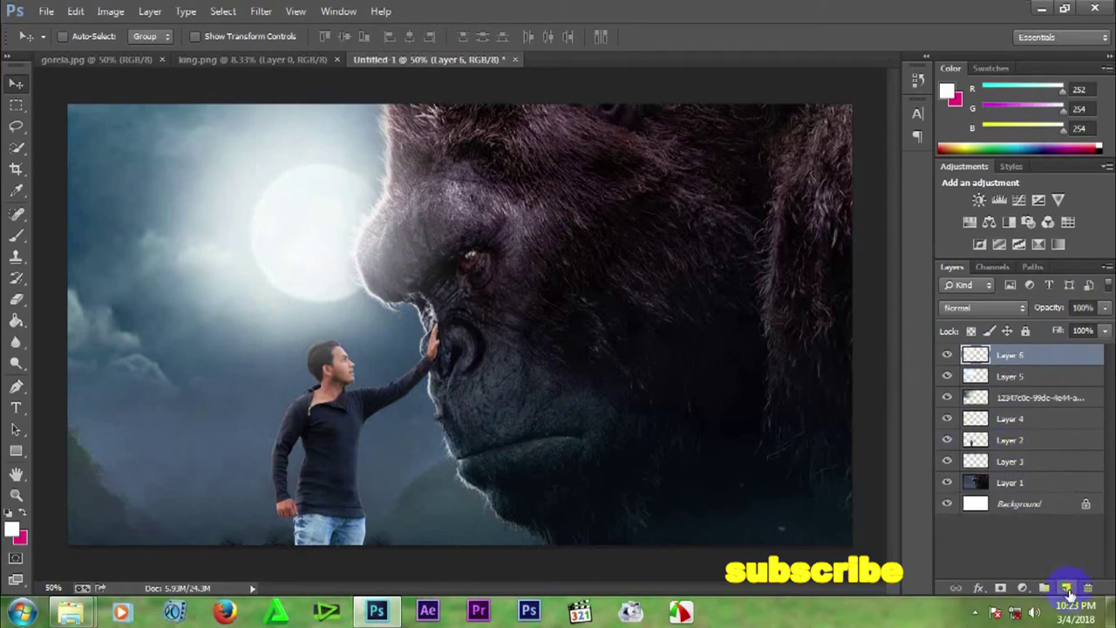
left_click(110, 12)
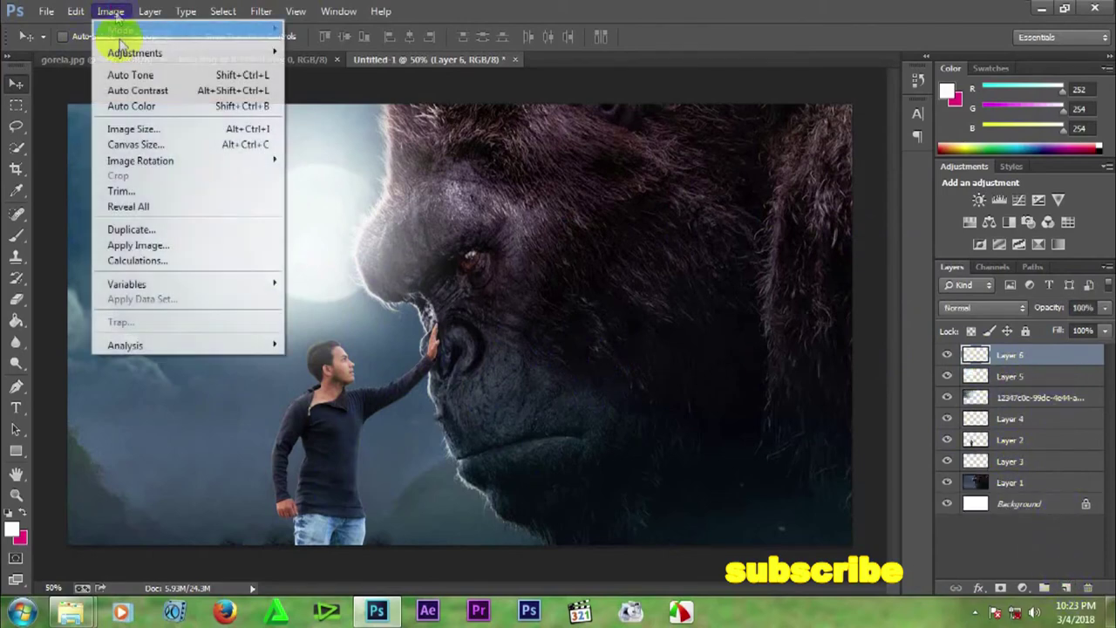
left_click(155, 251)
left_click(702, 166)
Duplicate Layer 6 as Layer 6 copy and hide the original Layer 6.
left_click(978, 356)
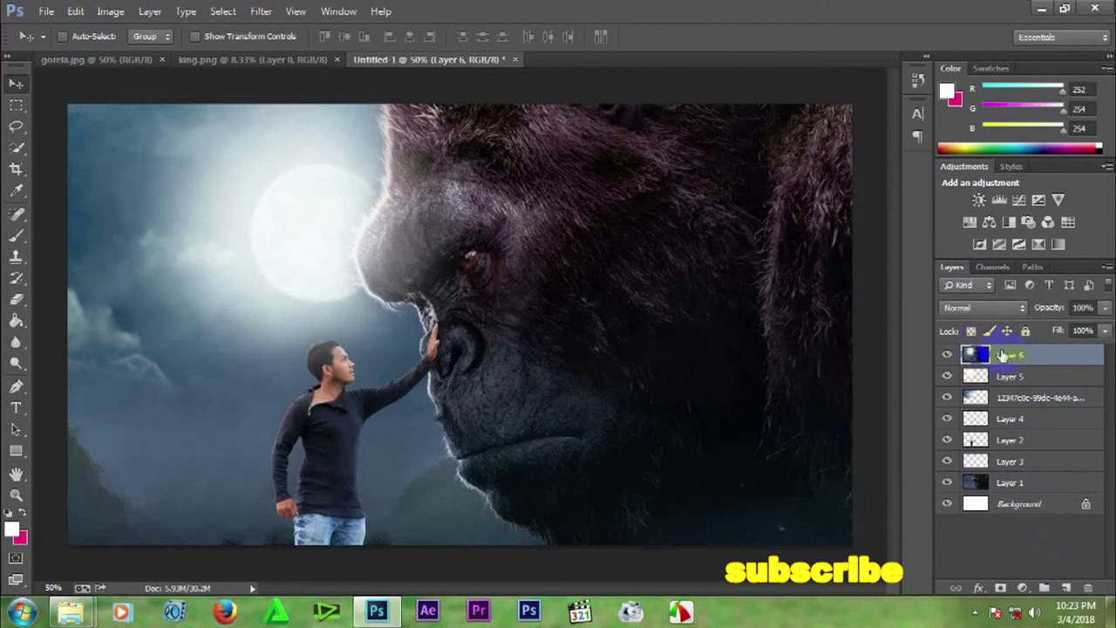
key("ctrl+j")
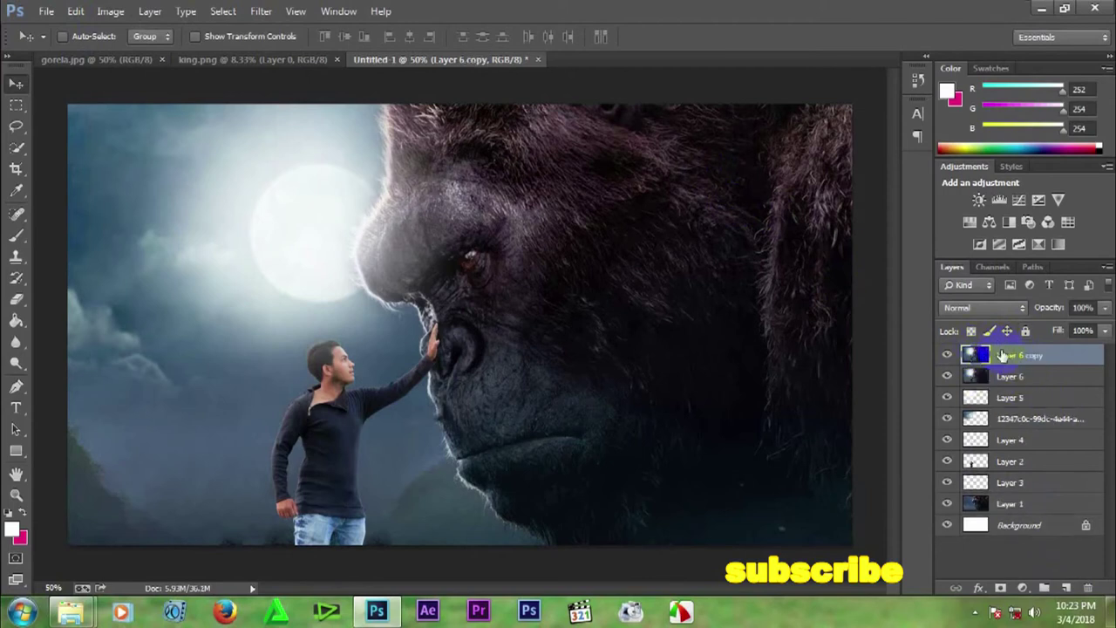
left_click(951, 377)
left_click(259, 12)
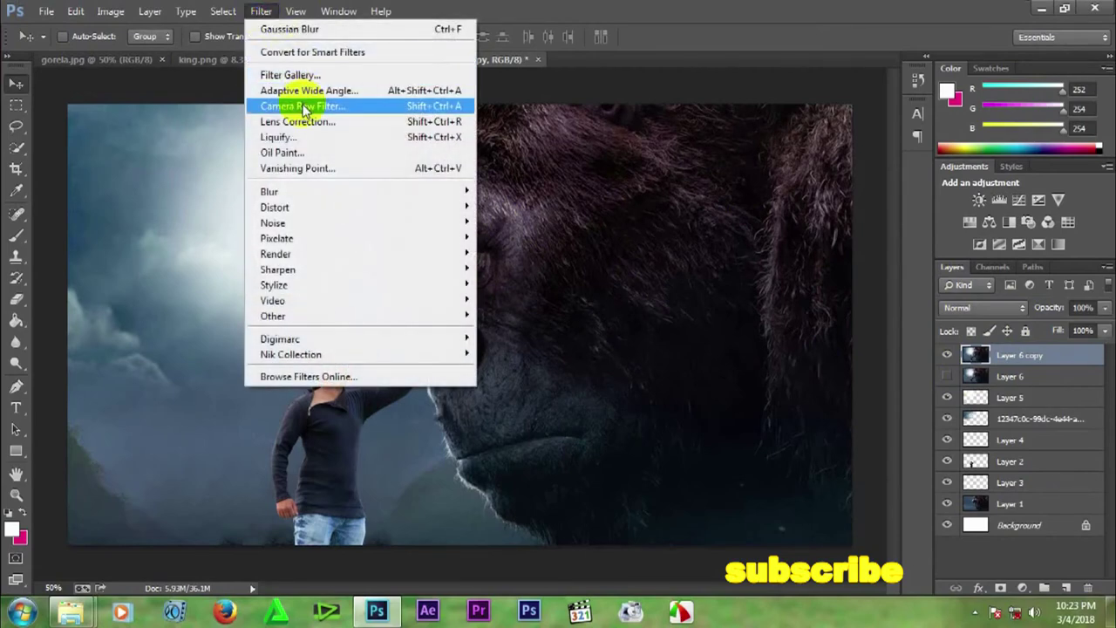
In the Camera Raw Filter, set Vibrance to +67 and Clarity to +28, and raise exposure and shadows slightly.
left_click(301, 106)
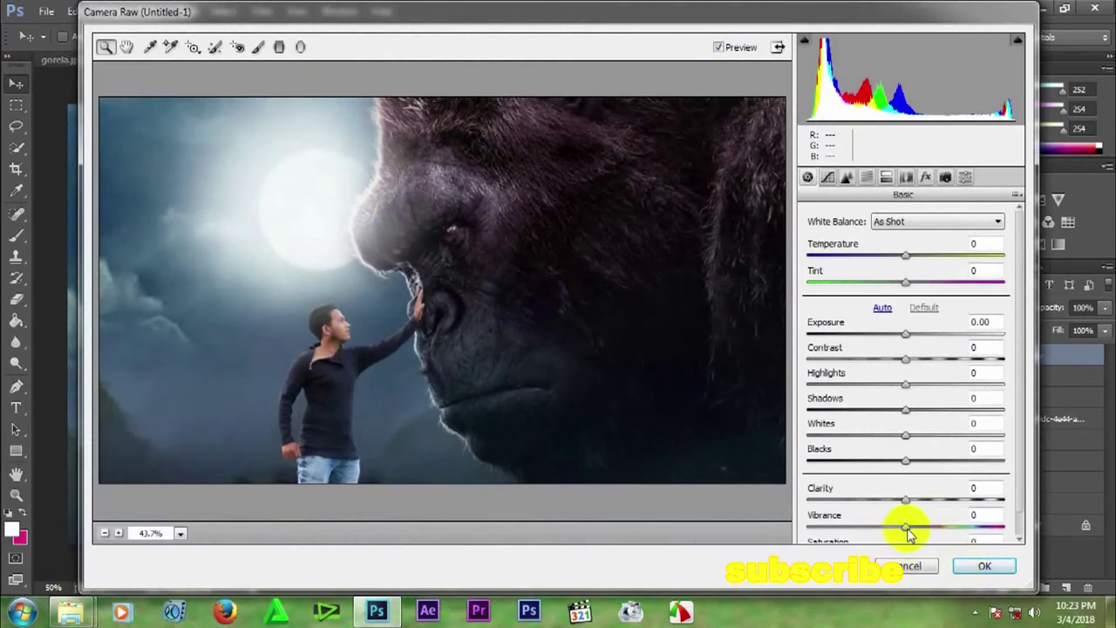
left_click_drag(908, 529, 959, 531)
mouse_move(970, 534)
left_mouse_down()
mouse_move(999, 531)
mouse_move(978, 533)
left_mouse_up()
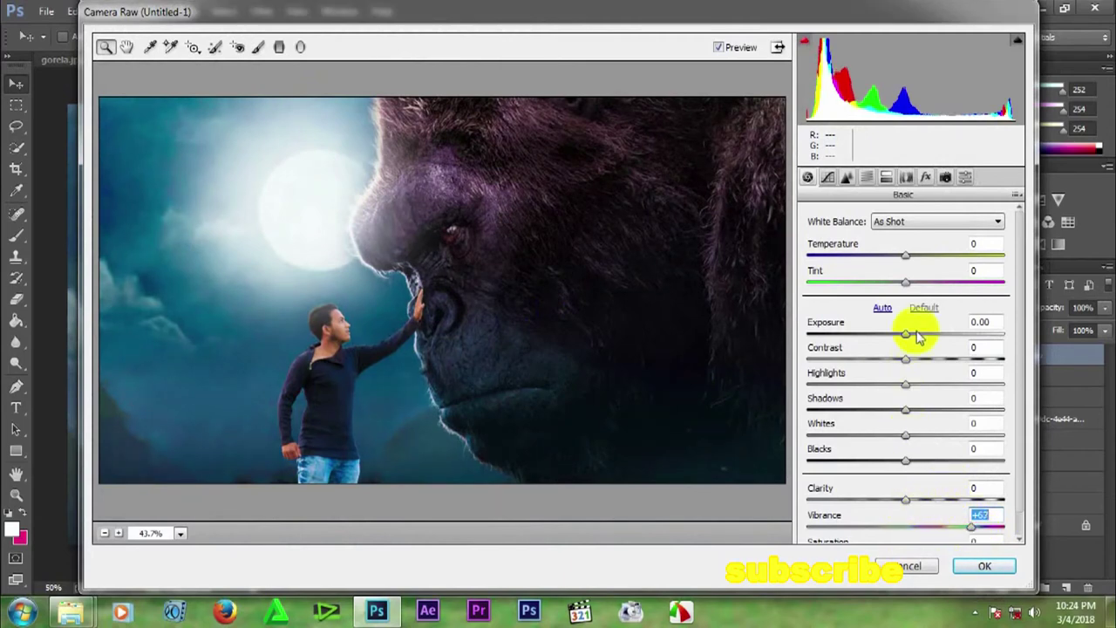
left_click_drag(909, 341, 923, 392)
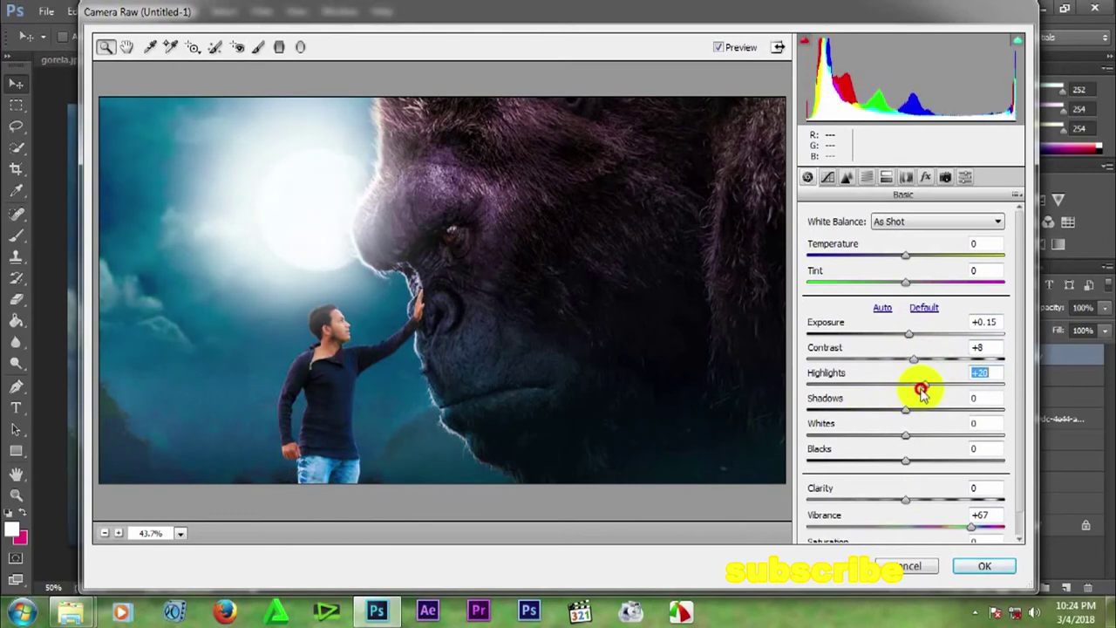
mouse_move(909, 411)
left_mouse_down()
mouse_move(929, 406)
mouse_move(848, 420)
mouse_move(924, 417)
left_mouse_up()
left_click_drag(905, 499, 933, 498)
Cool the colour temperature to about -15 and raise Luminance noise reduction in the Detail panel.
left_click_drag(909, 260, 894, 266)
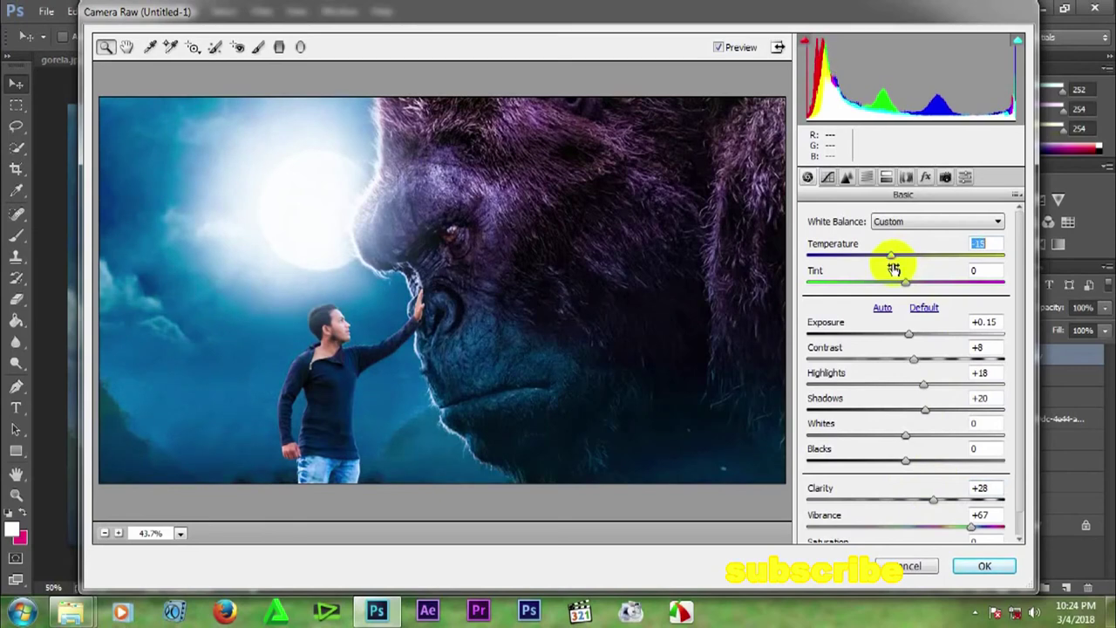
left_click(848, 177)
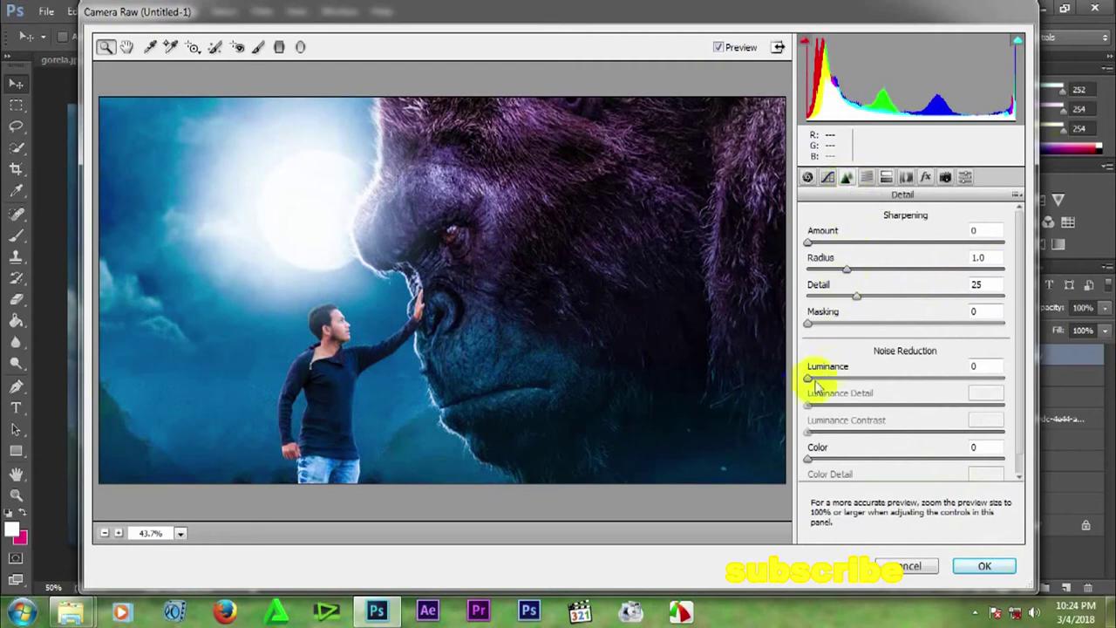
left_click_drag(809, 380, 893, 383)
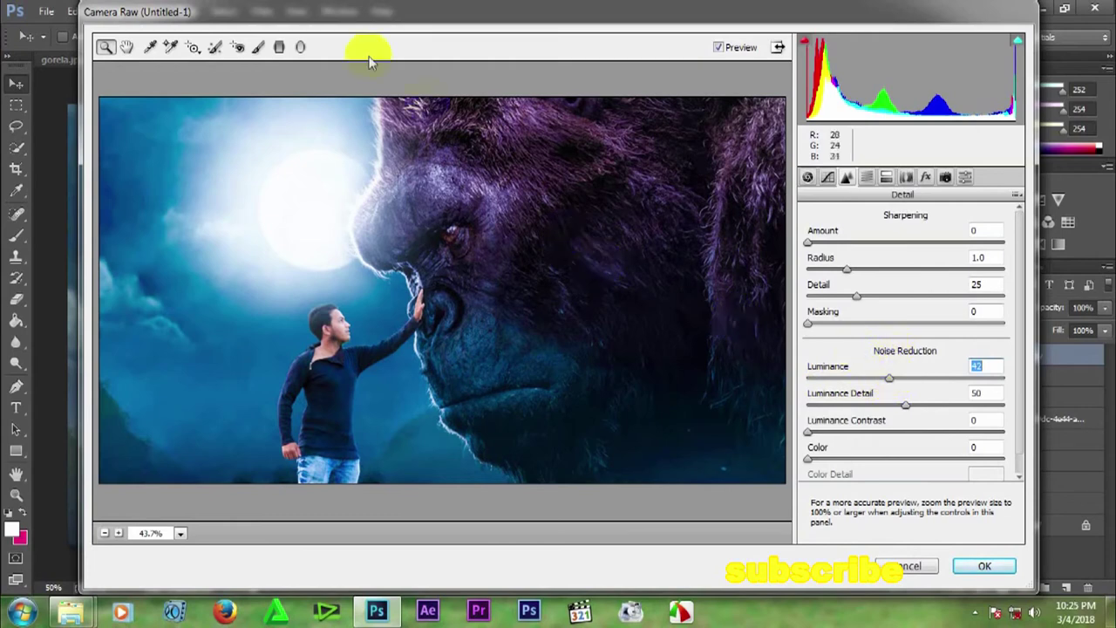
Draw a radial filter oval with Exposure -2.55, spanning the moon and the gorilla's face.
left_click(300, 47)
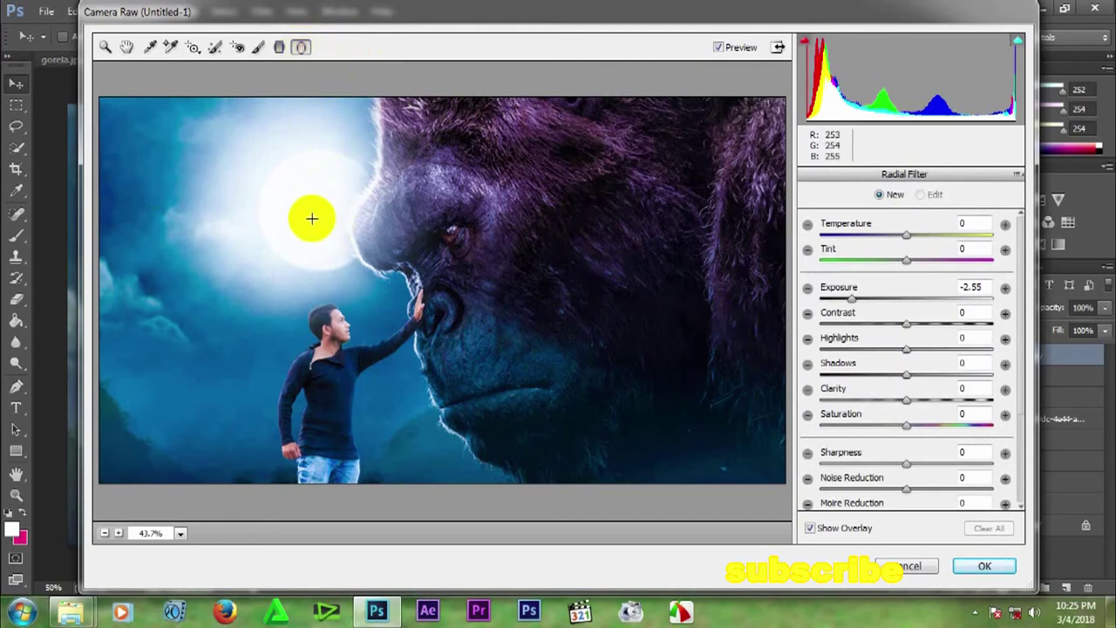
left_click_drag(312, 218, 463, 428)
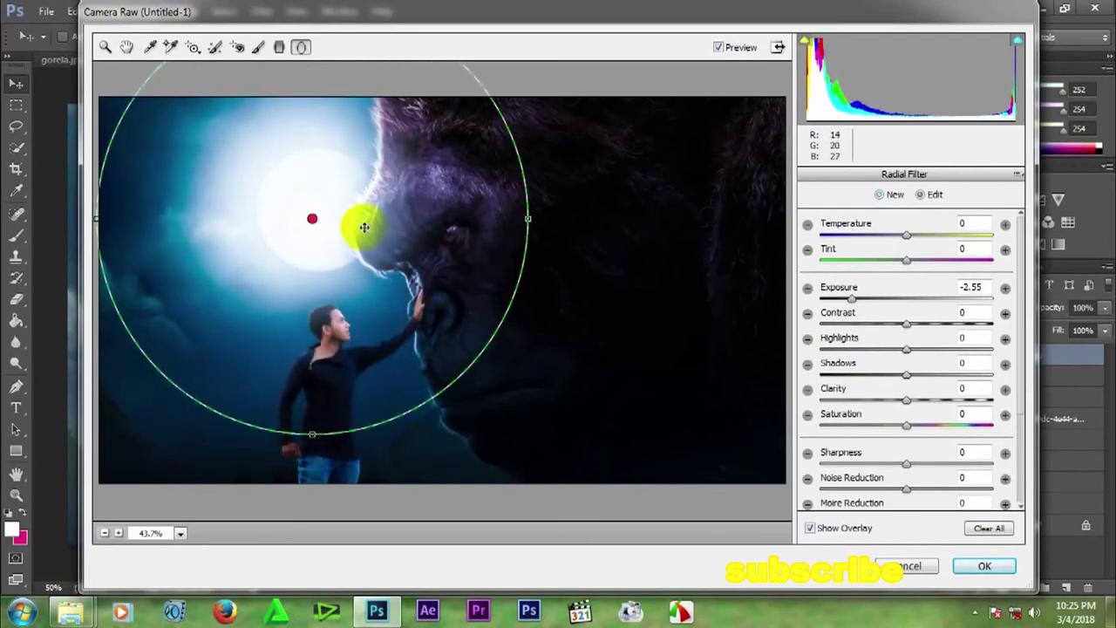
left_click_drag(366, 217, 424, 258)
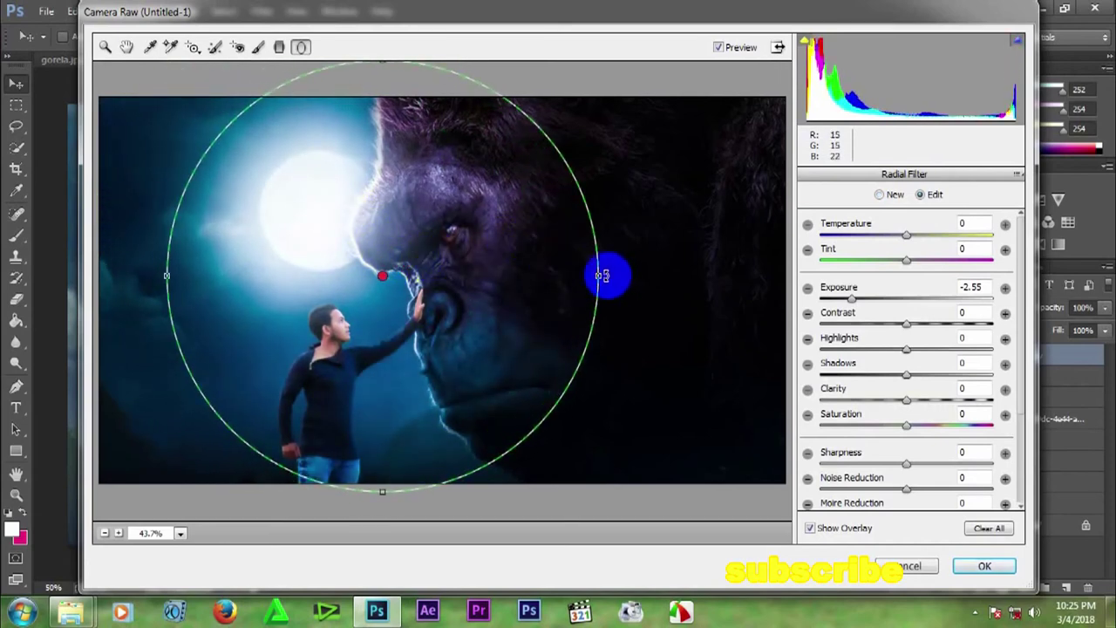
key("Delete")
left_click_drag(286, 116, 501, 341)
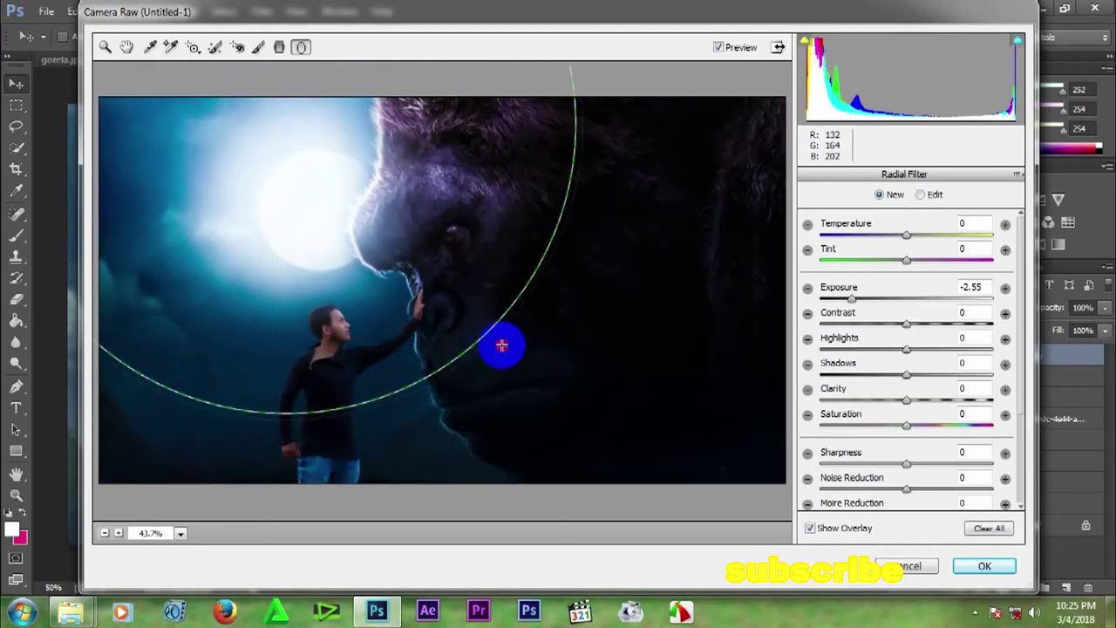
left_click_drag(374, 204, 511, 378)
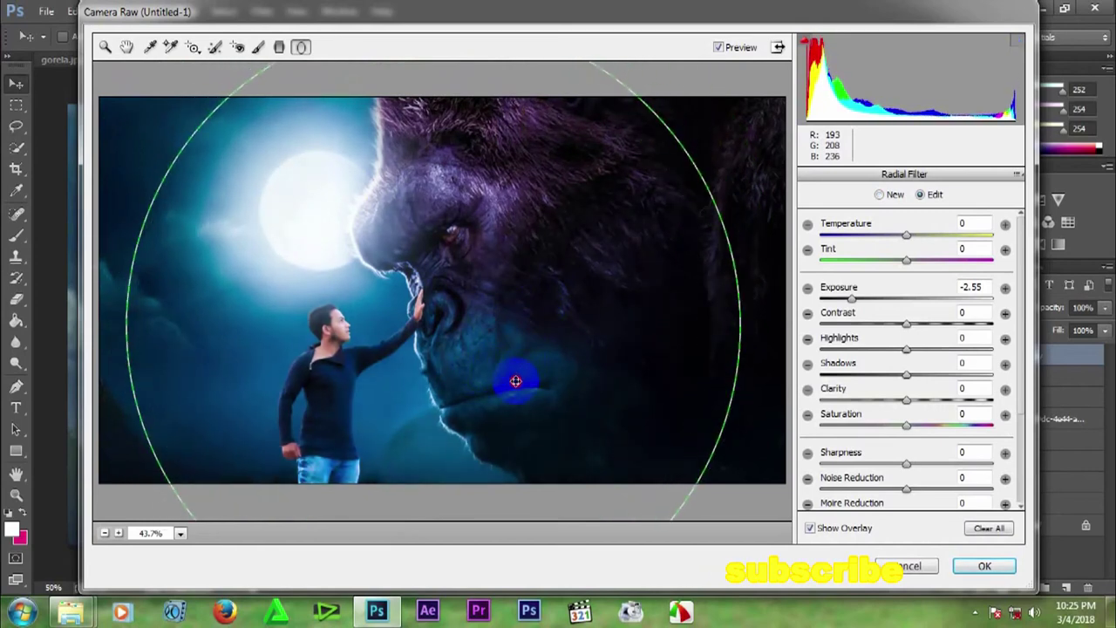
left_click_drag(742, 324, 722, 319)
left_click_drag(593, 311, 563, 267)
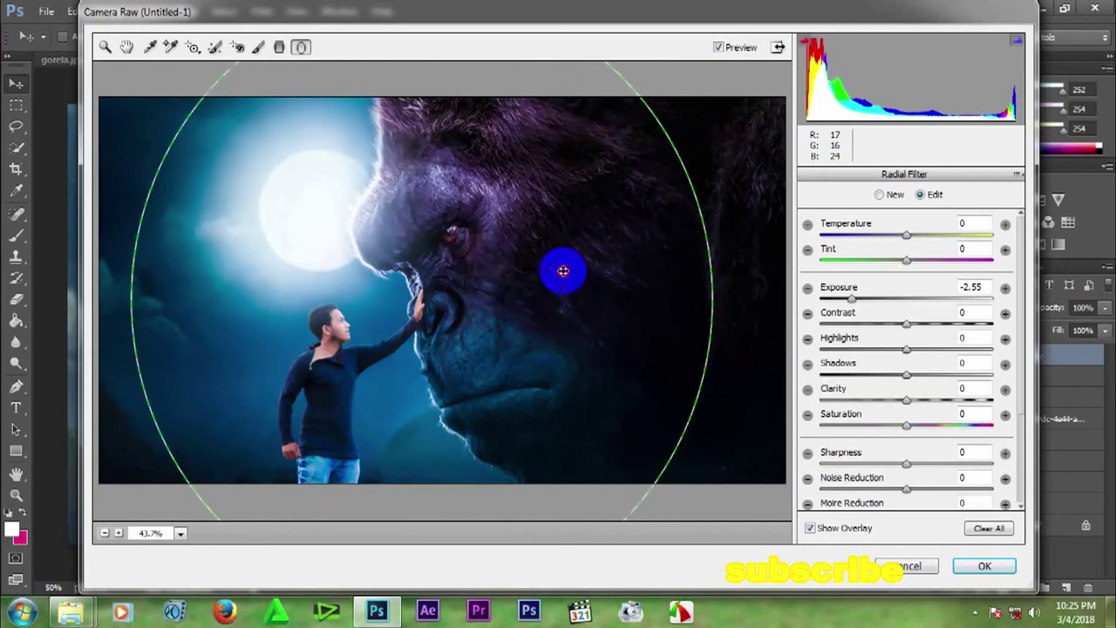
left_click_drag(433, 275, 444, 269)
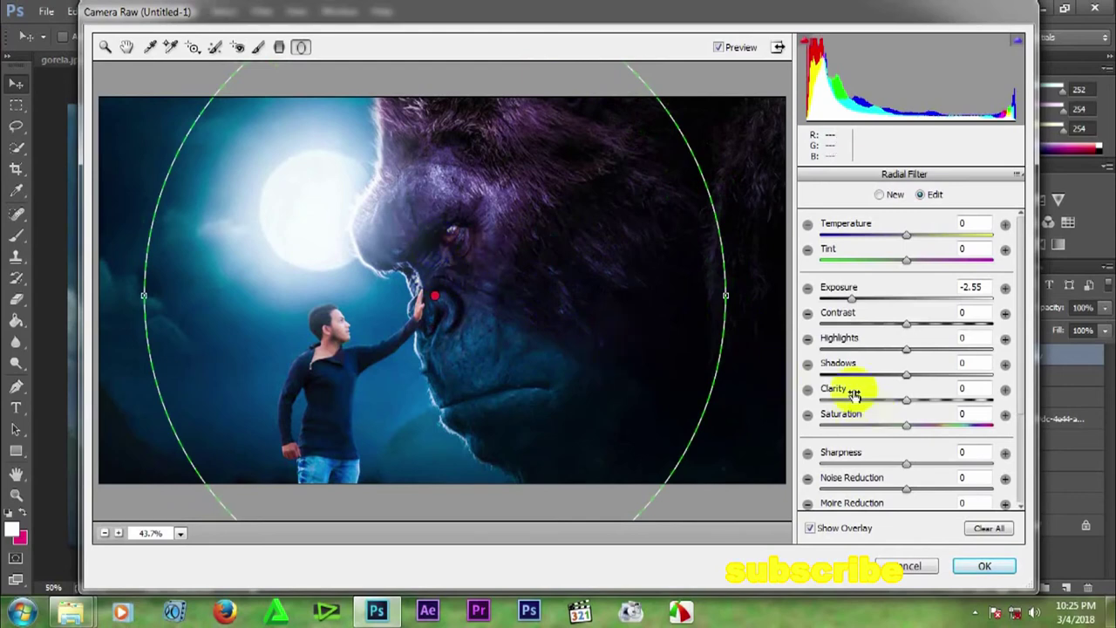
Lower the radial filter's temperature slightly and apply the Camera Raw adjustments to the layer.
left_click(885, 238)
mouse_move(888, 242)
left_mouse_down()
mouse_move(872, 242)
mouse_move(910, 236)
mouse_move(893, 247)
left_mouse_up()
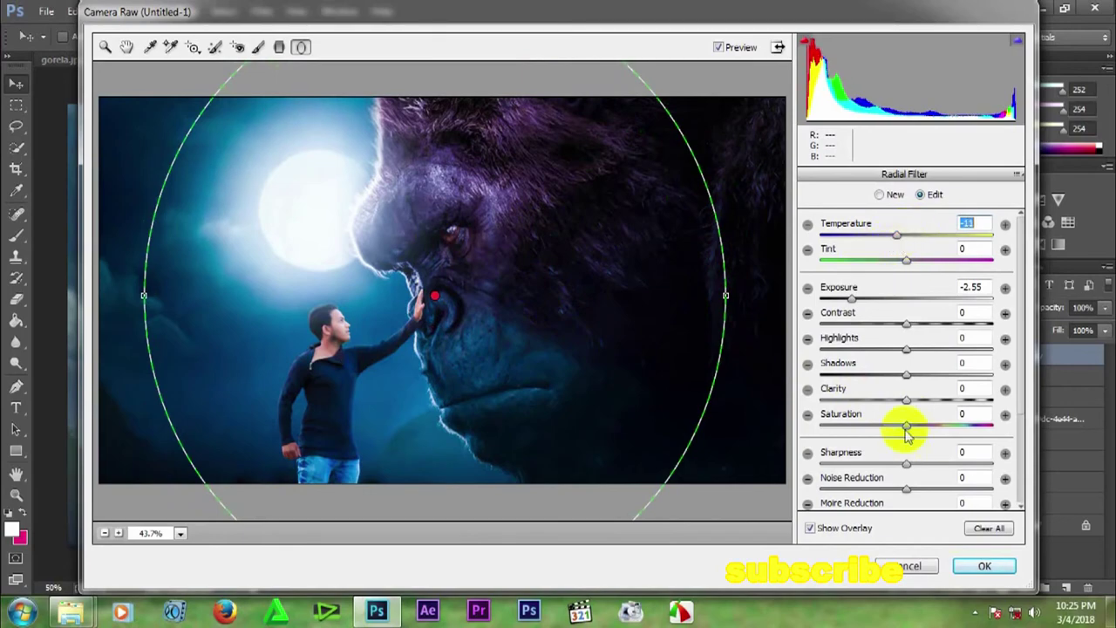
left_click(985, 565)
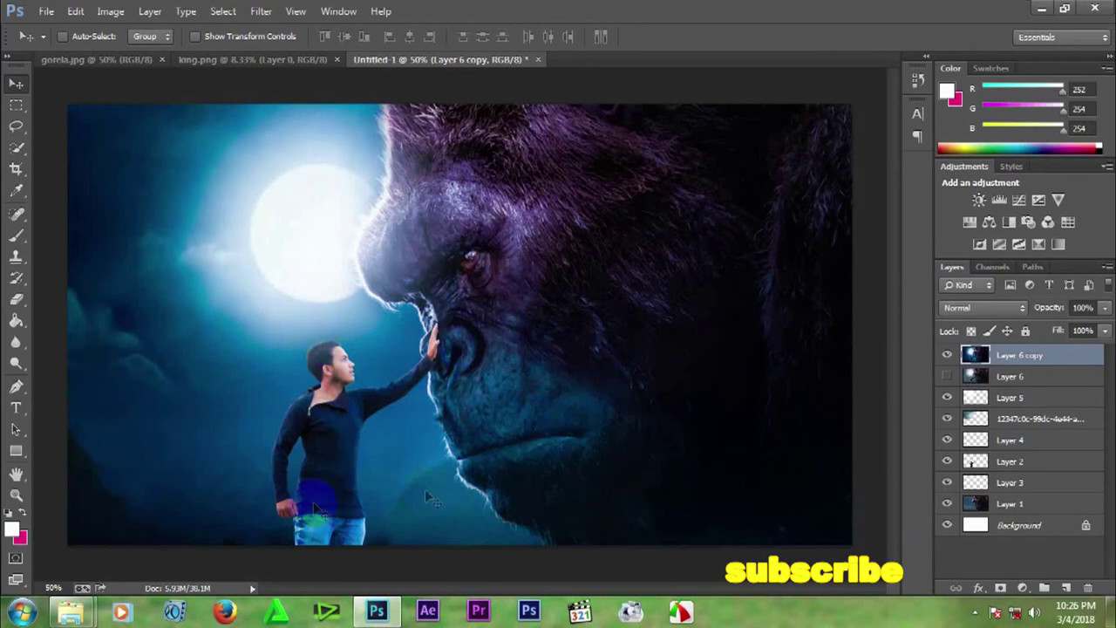
Add a new layer and set the brush's foreground colour to dark blue 022d5a.
left_click(1068, 588)
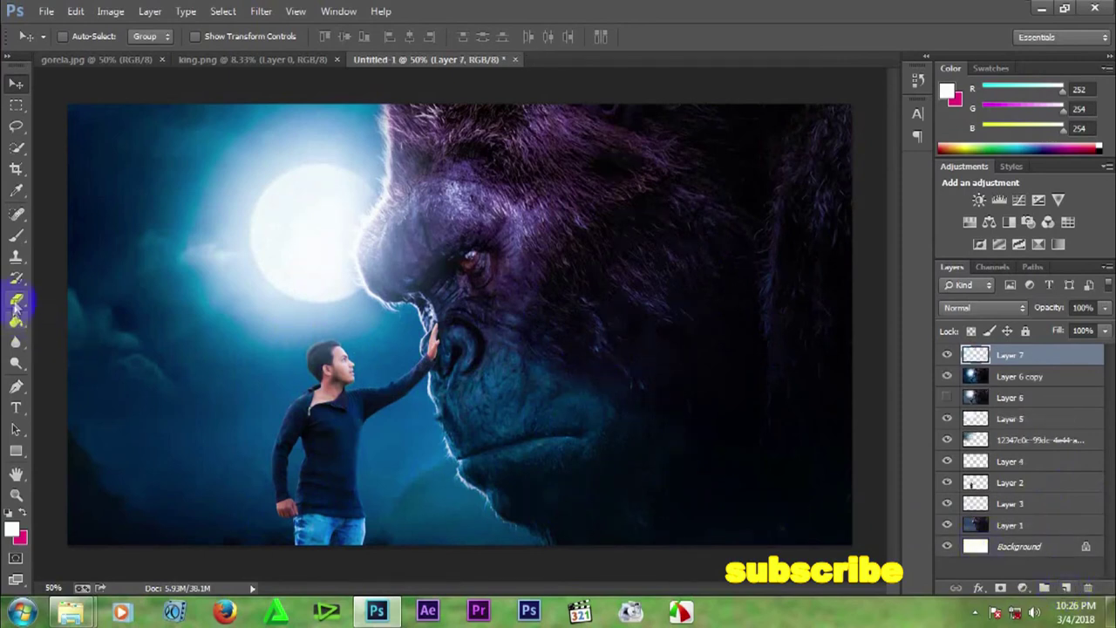
left_click(17, 242)
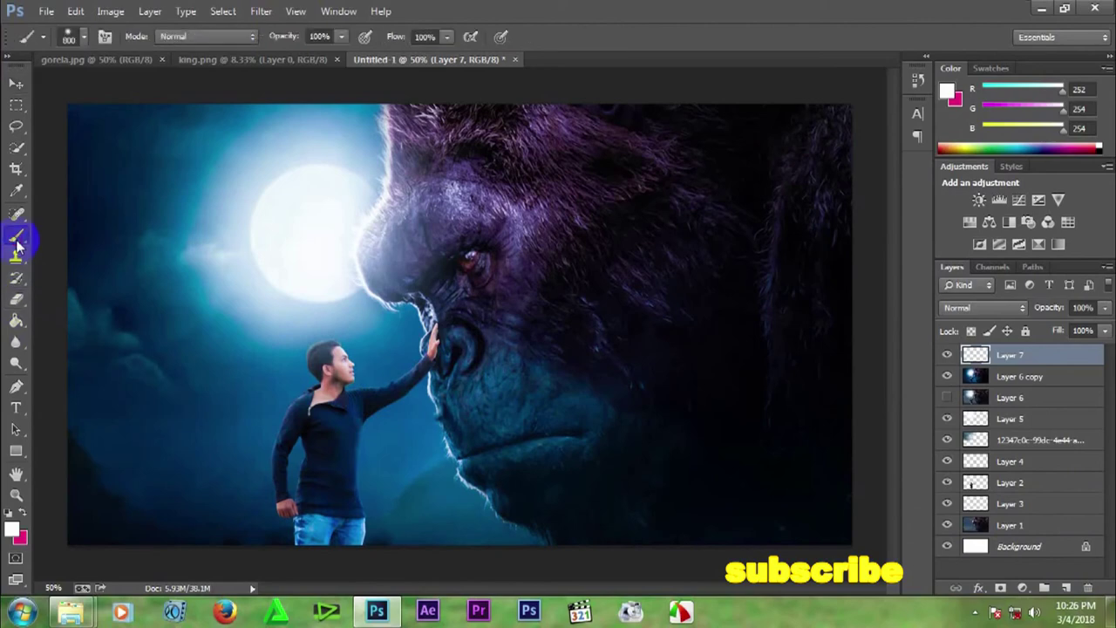
left_click(14, 532)
left_click(139, 208)
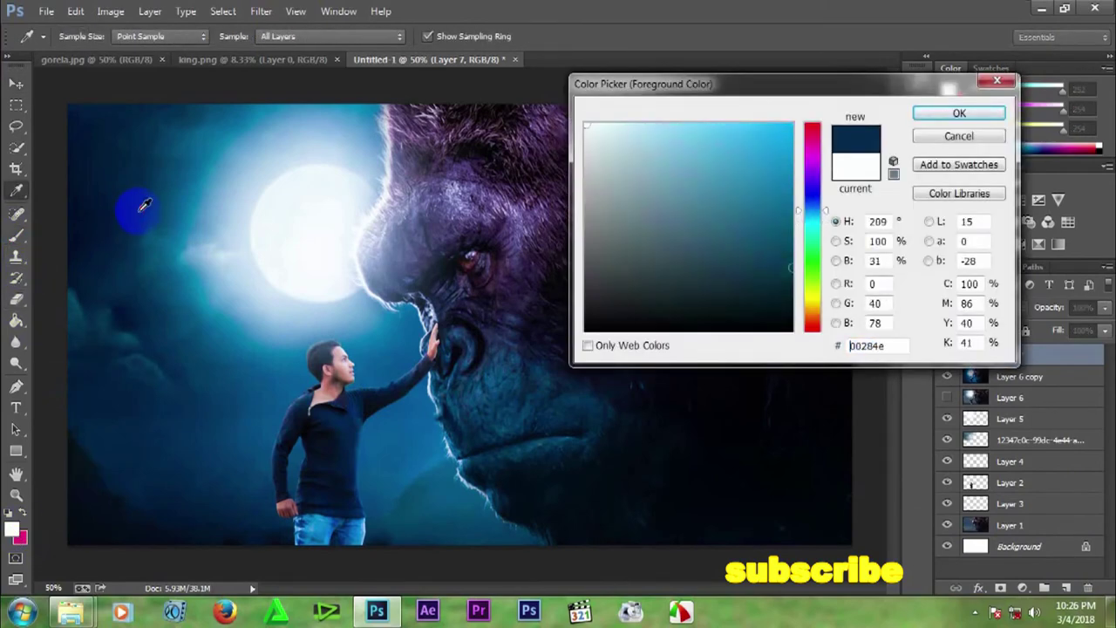
left_click(131, 205)
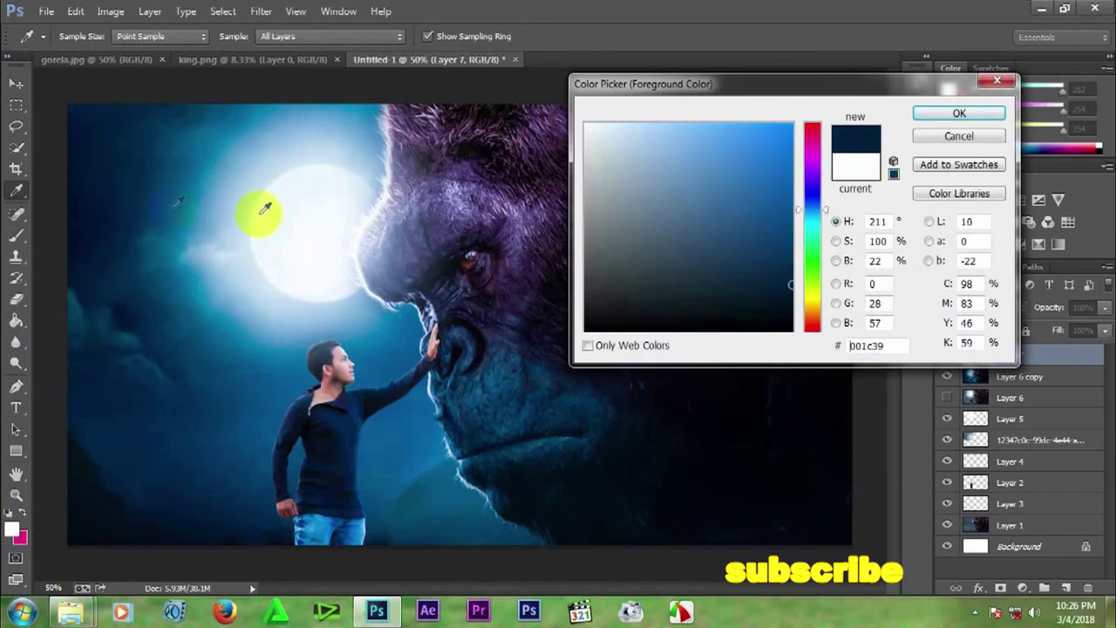
left_click(788, 259)
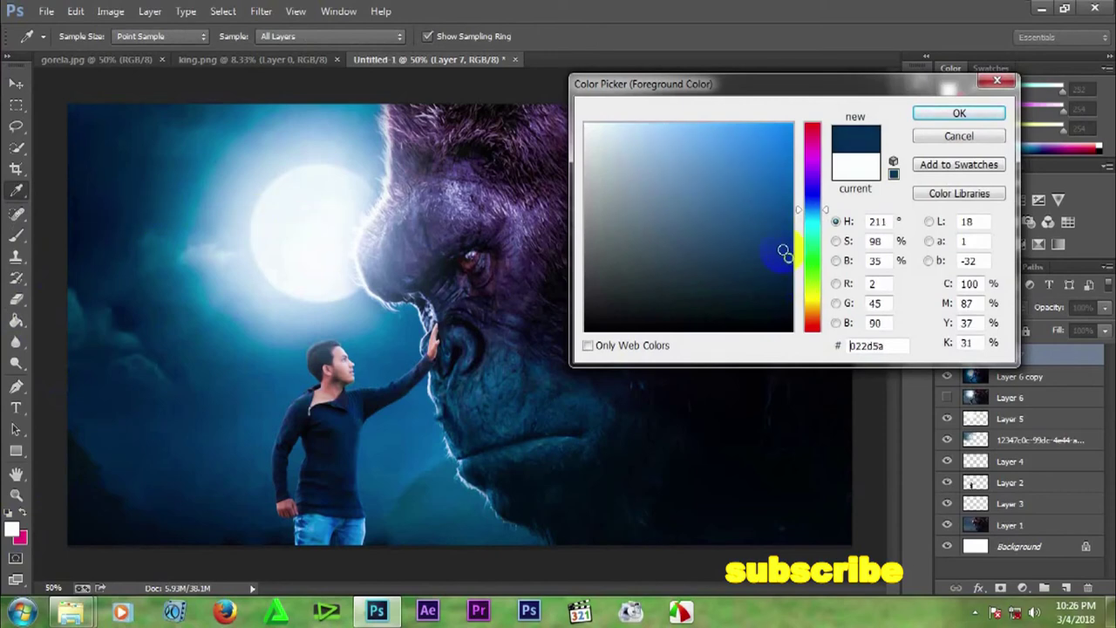
left_click(955, 116)
Paint a dark blue fog stroke across the bottom of the image.
key("b")
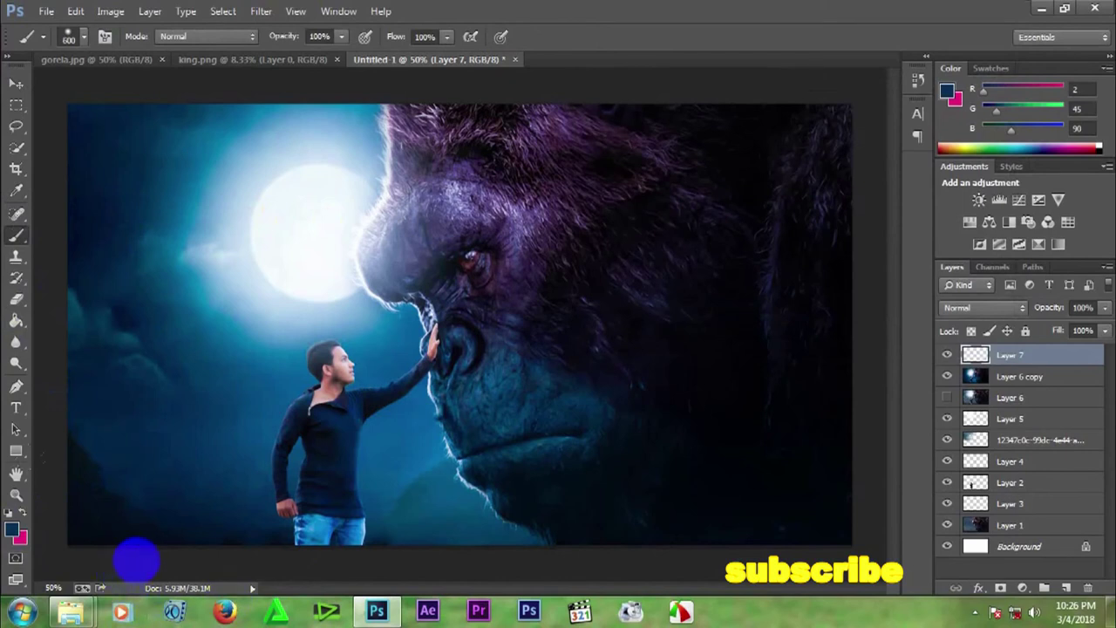
mouse_move(94, 536)
left_mouse_down()
mouse_move(785, 529)
mouse_move(850, 540)
left_mouse_up()
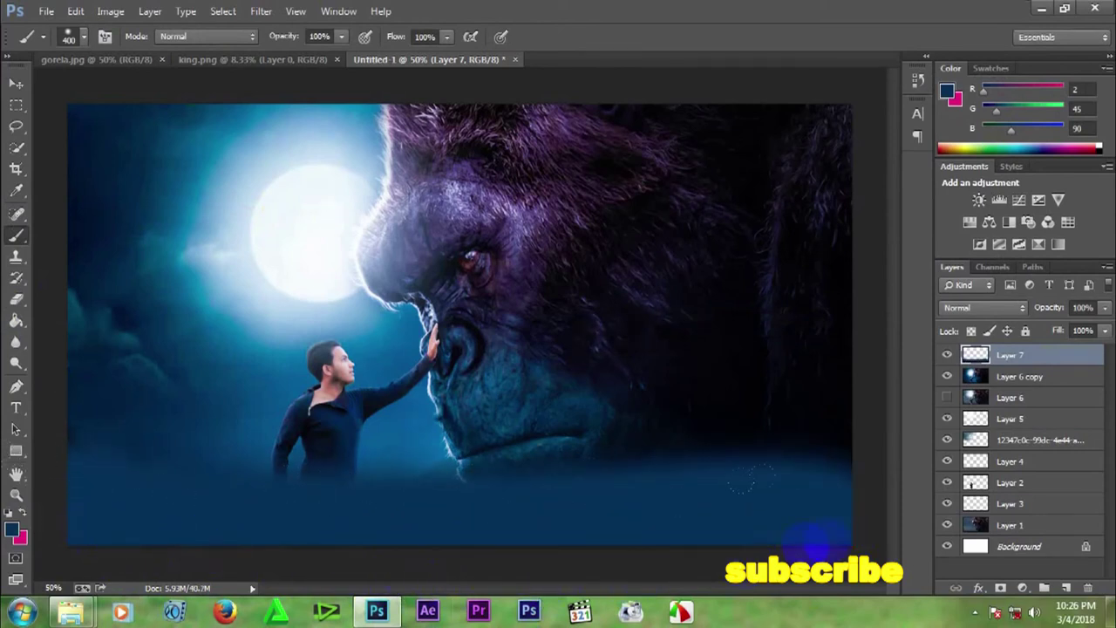
left_click(15, 84)
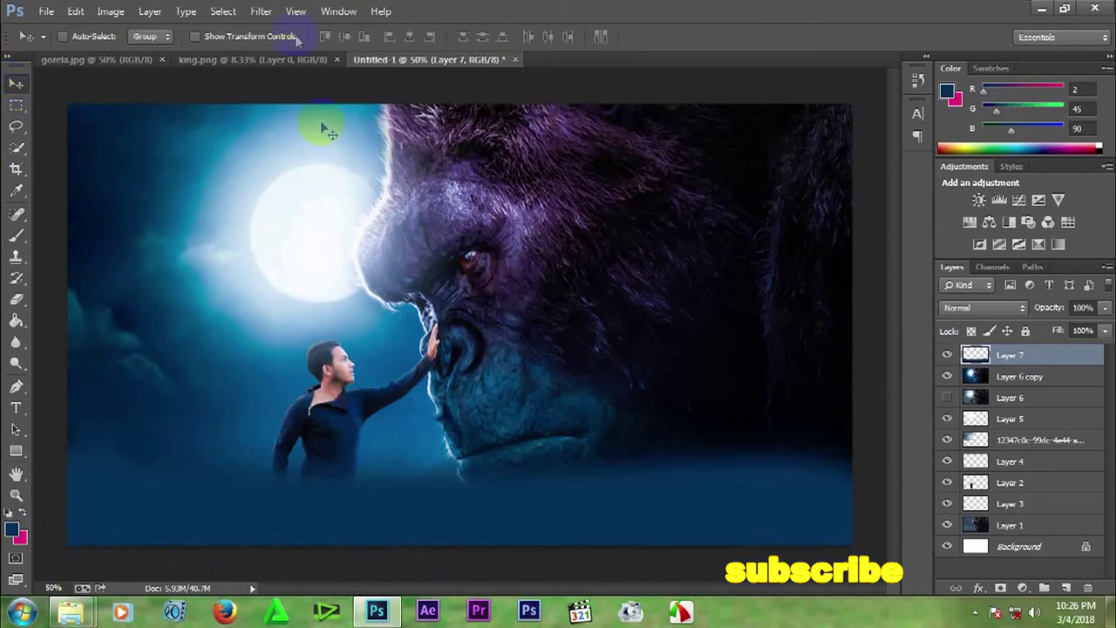
Apply a Gaussian Blur with radius 151.9 px to the fog layer.
left_click(261, 12)
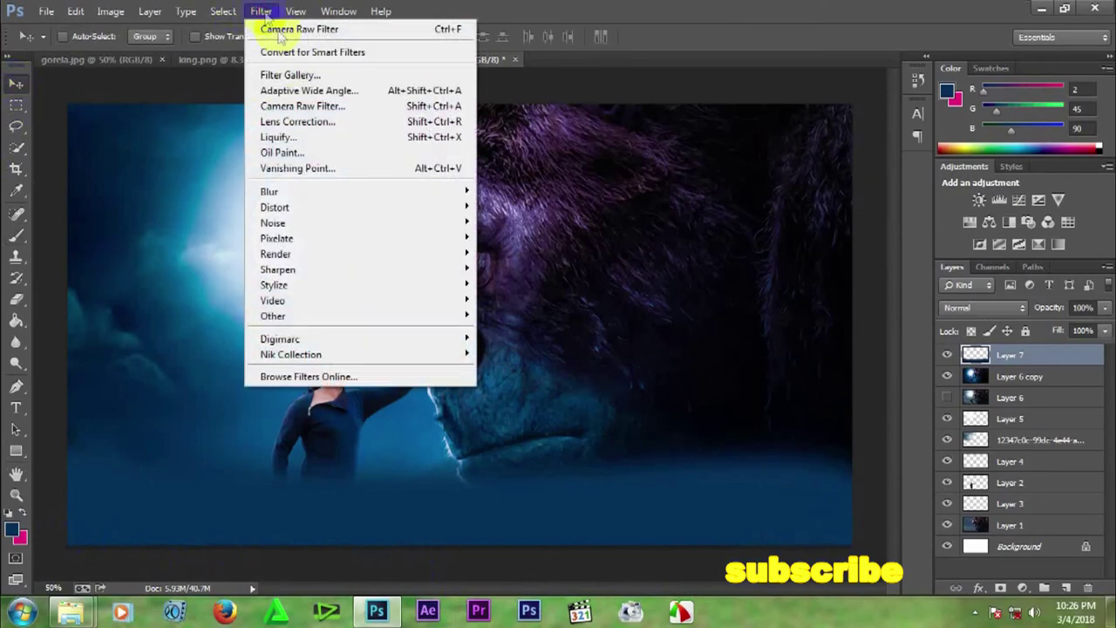
mouse_move(374, 190)
left_click(542, 307)
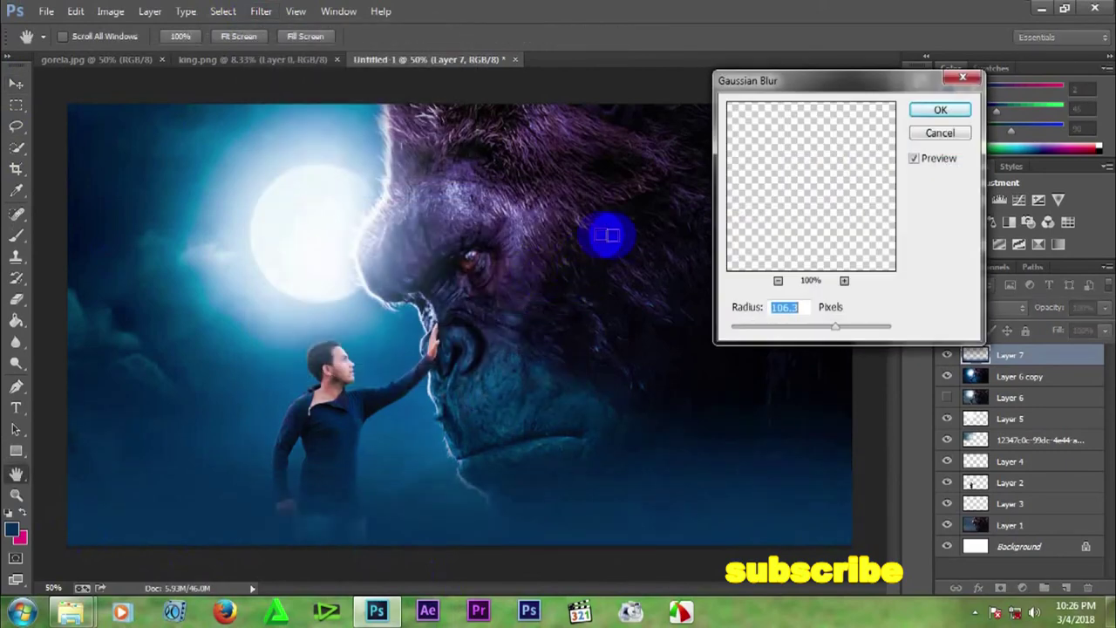
left_click_drag(828, 330, 893, 327)
left_click(940, 110)
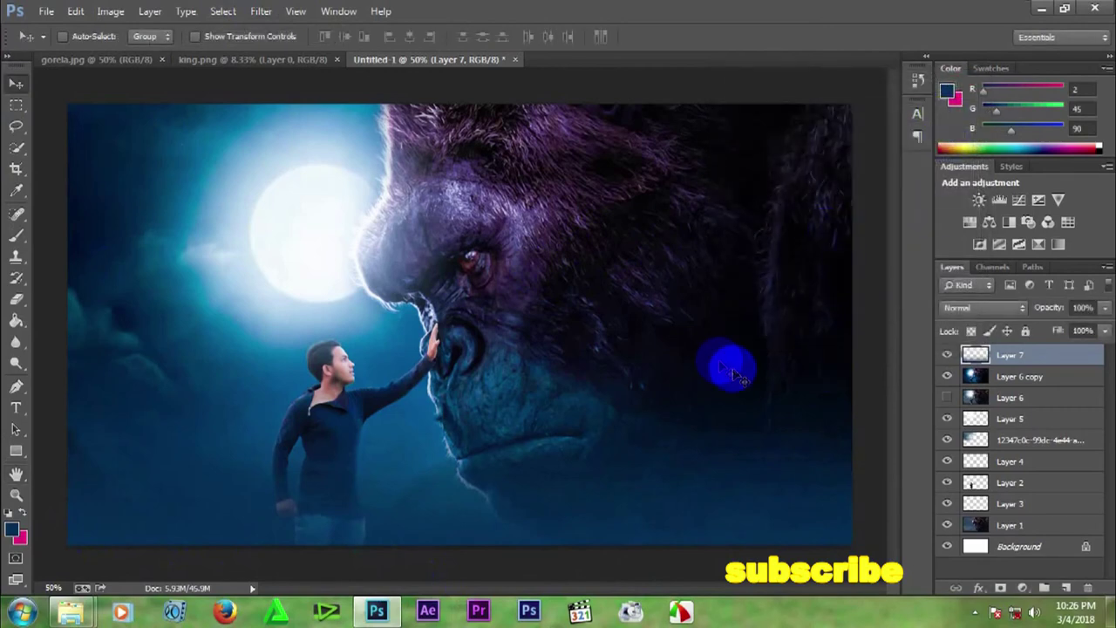
Lower Layer 7's opacity to 75%.
left_click(1104, 309)
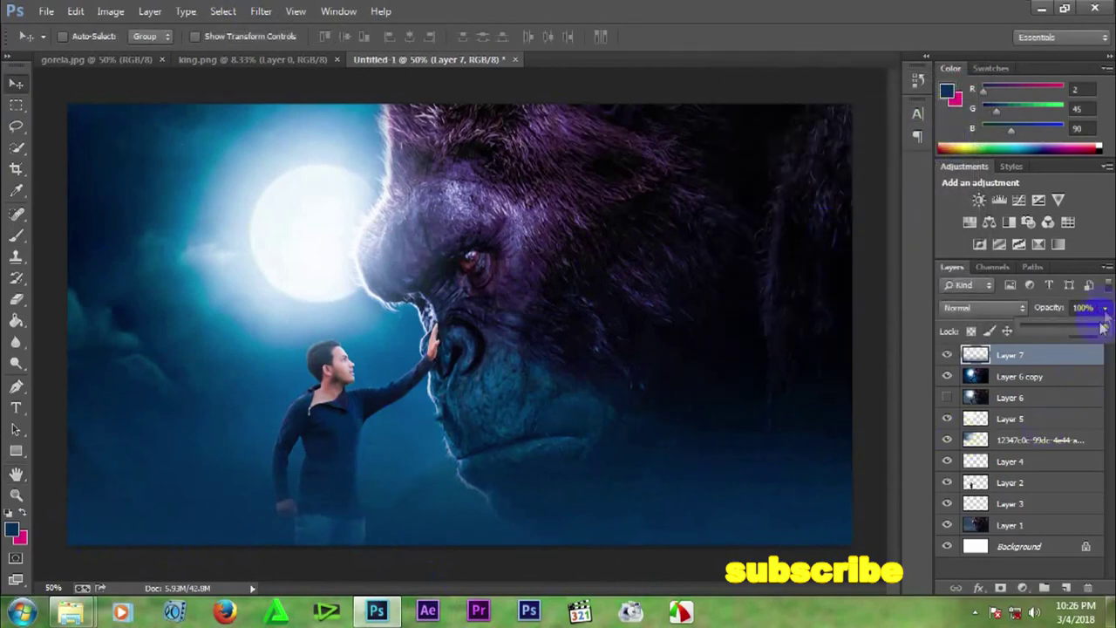
left_click_drag(1075, 328, 1076, 329)
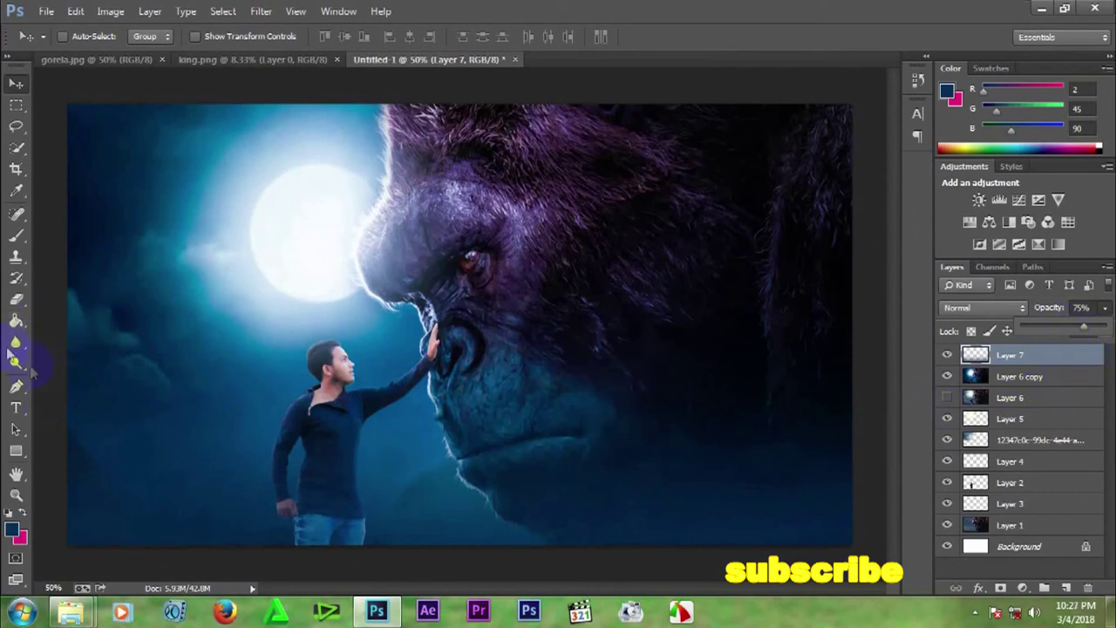
left_click(15, 298)
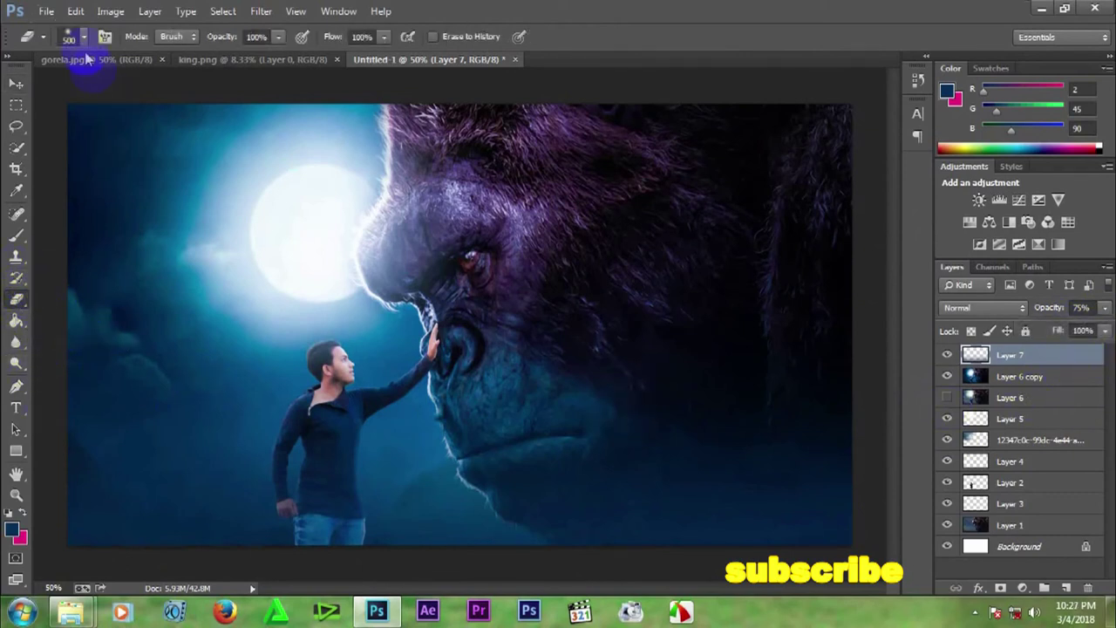
Use the Eraser at 34% opacity to fade the fog over the gorilla's jaw.
left_click(278, 37)
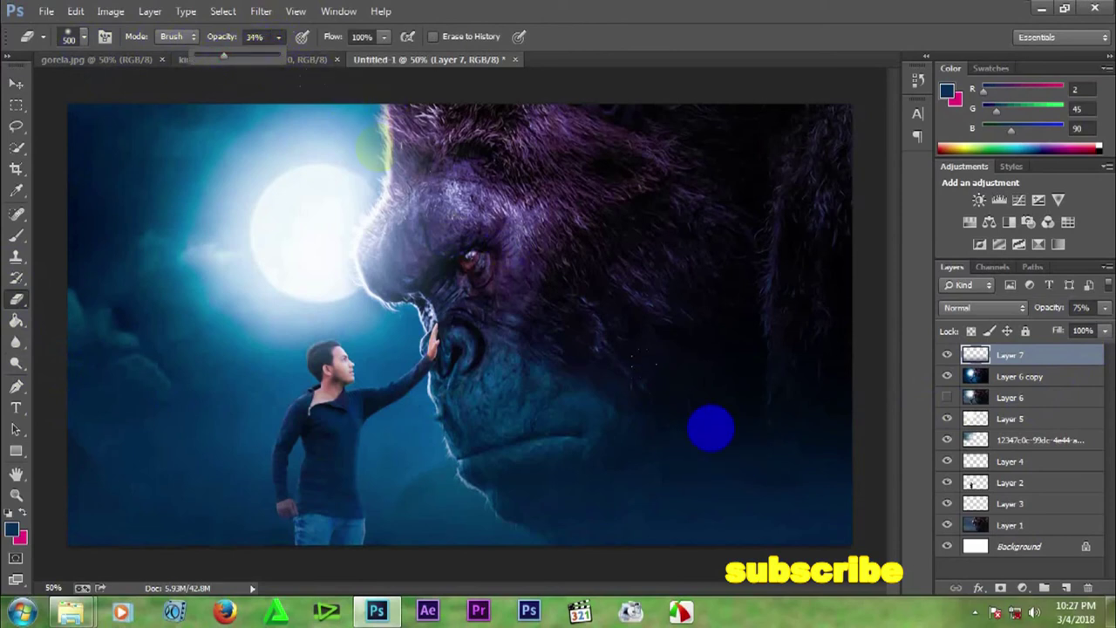
mouse_move(664, 465)
left_mouse_down()
mouse_move(731, 464)
mouse_move(617, 434)
left_mouse_up()
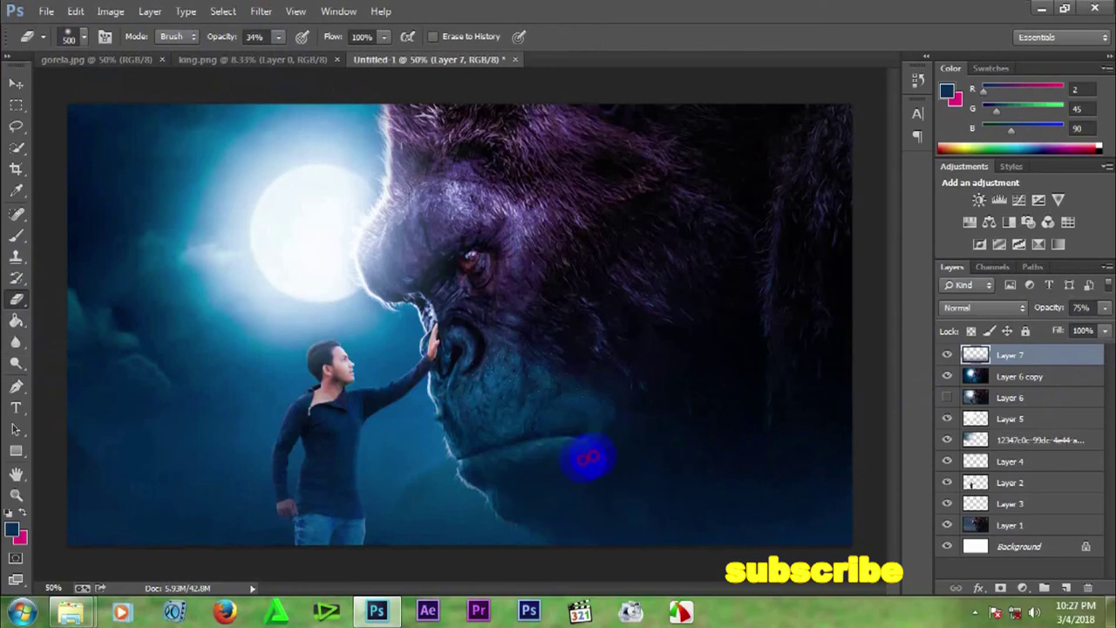
left_click_drag(742, 510, 796, 516)
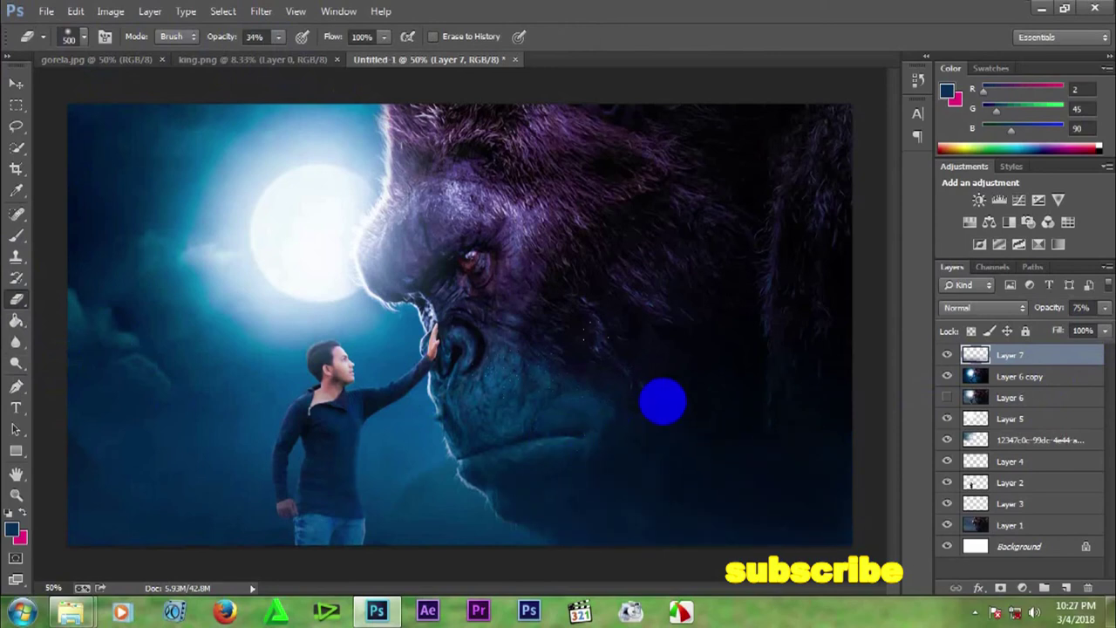
left_click(16, 84)
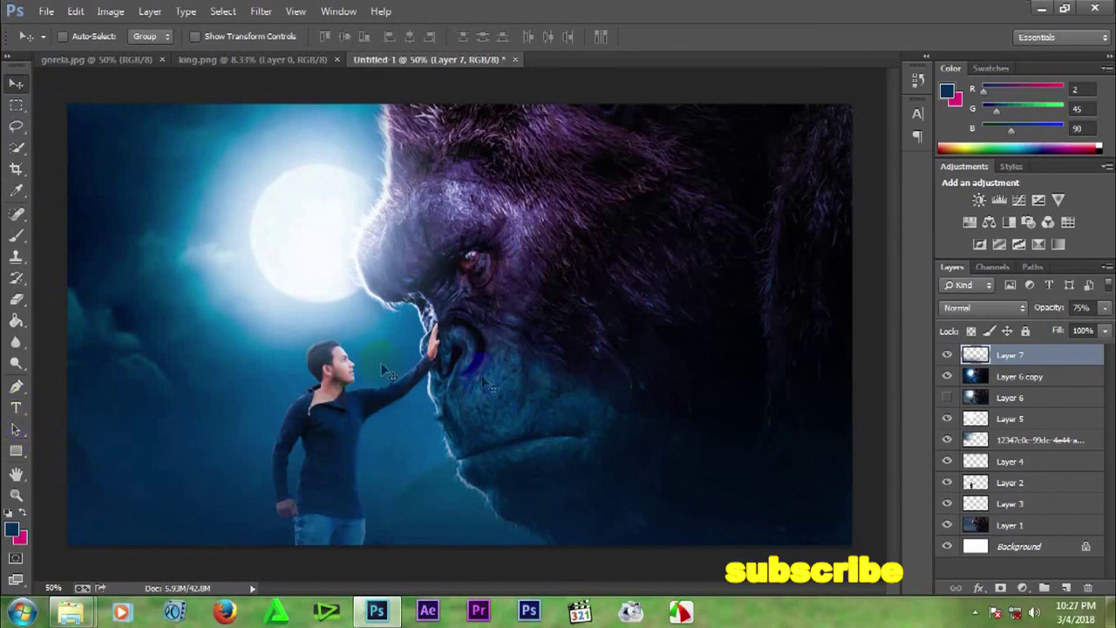
left_click(436, 323)
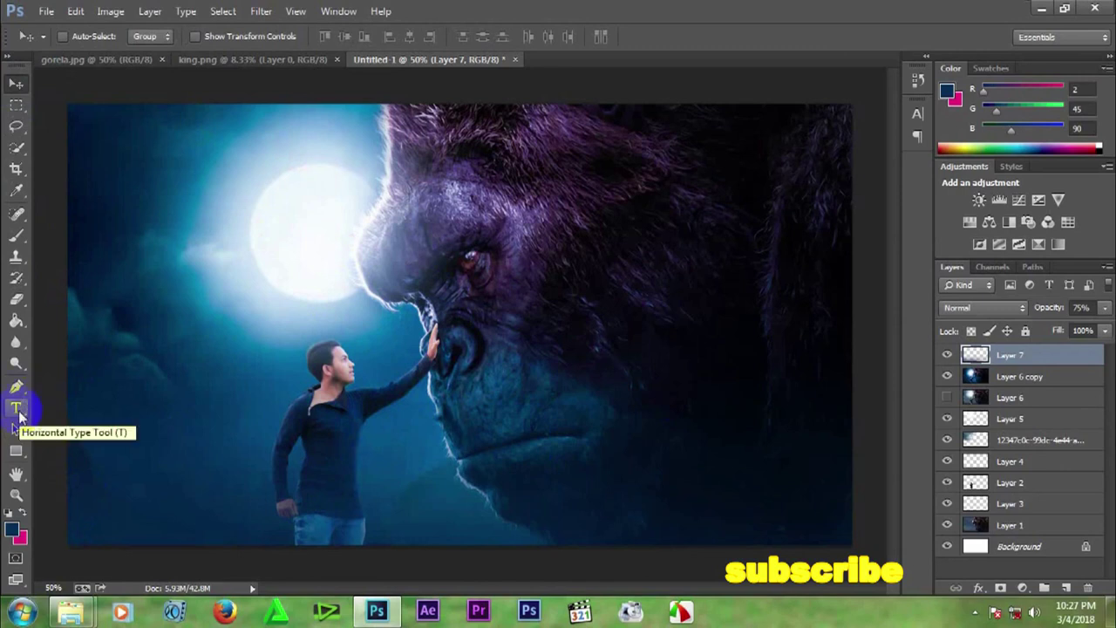
Type the title 'KING KONG' and move it toward the poster's bottom.
left_click(16, 408)
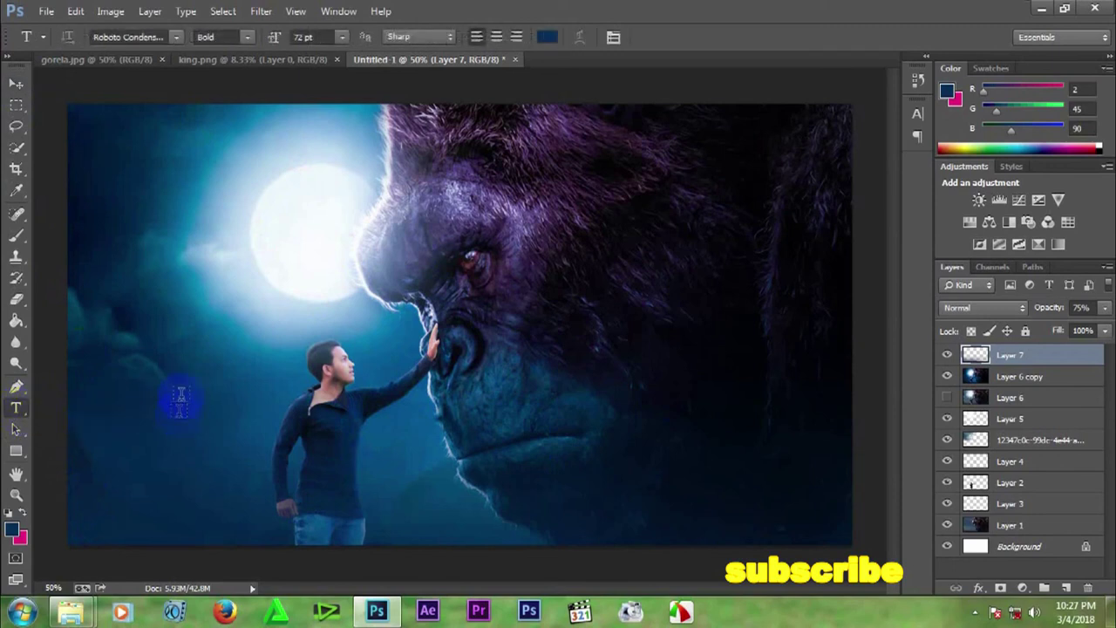
left_click(150, 369)
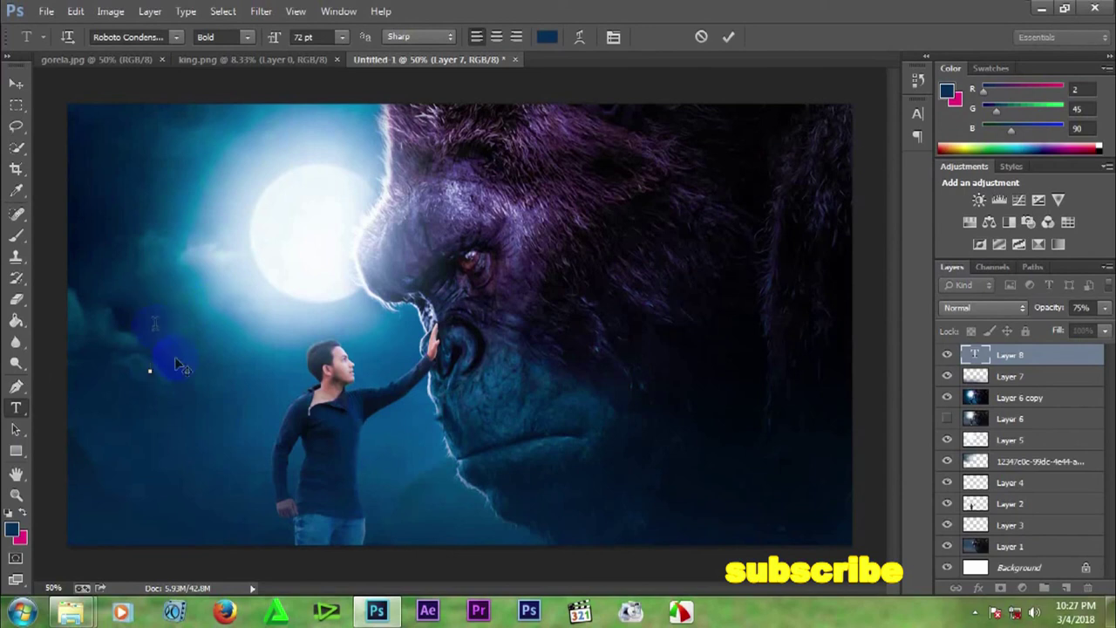
type("KI")
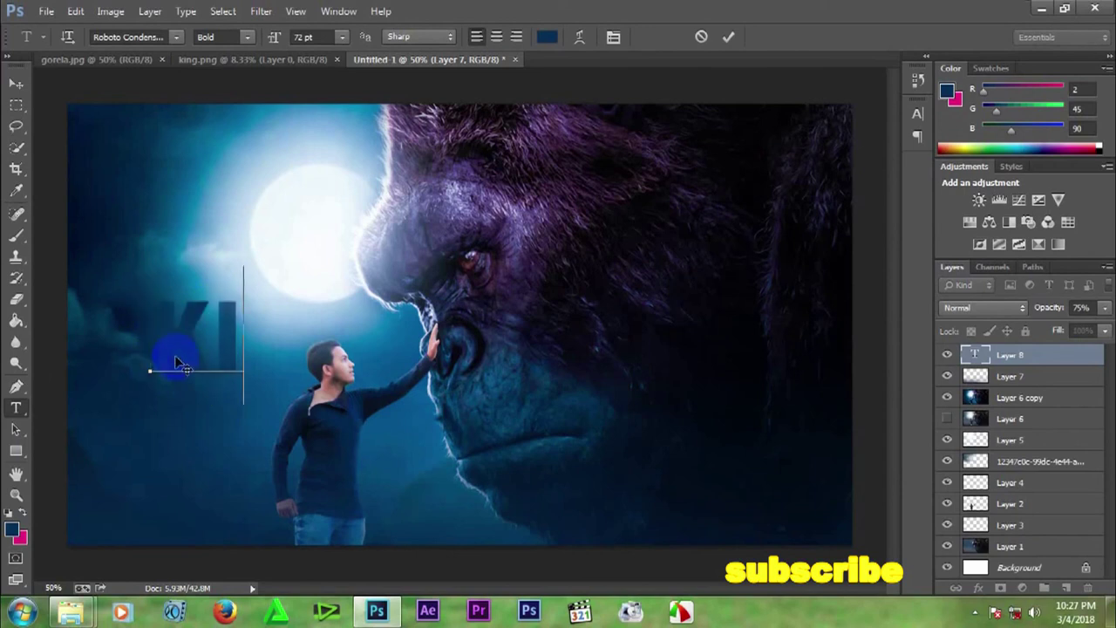
type("NG")
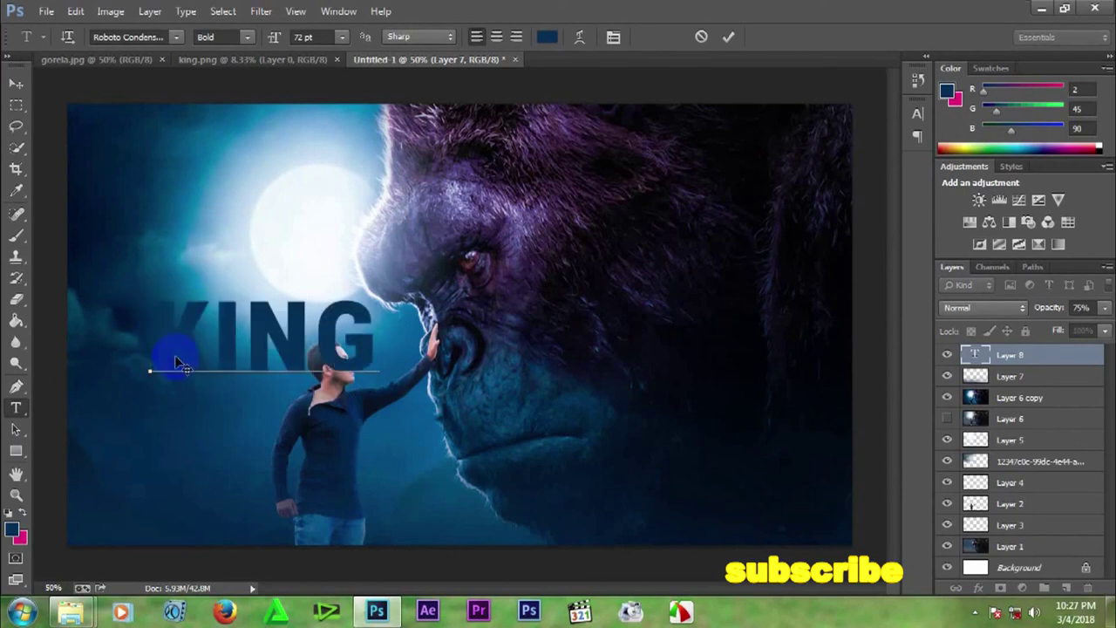
type(" KON")
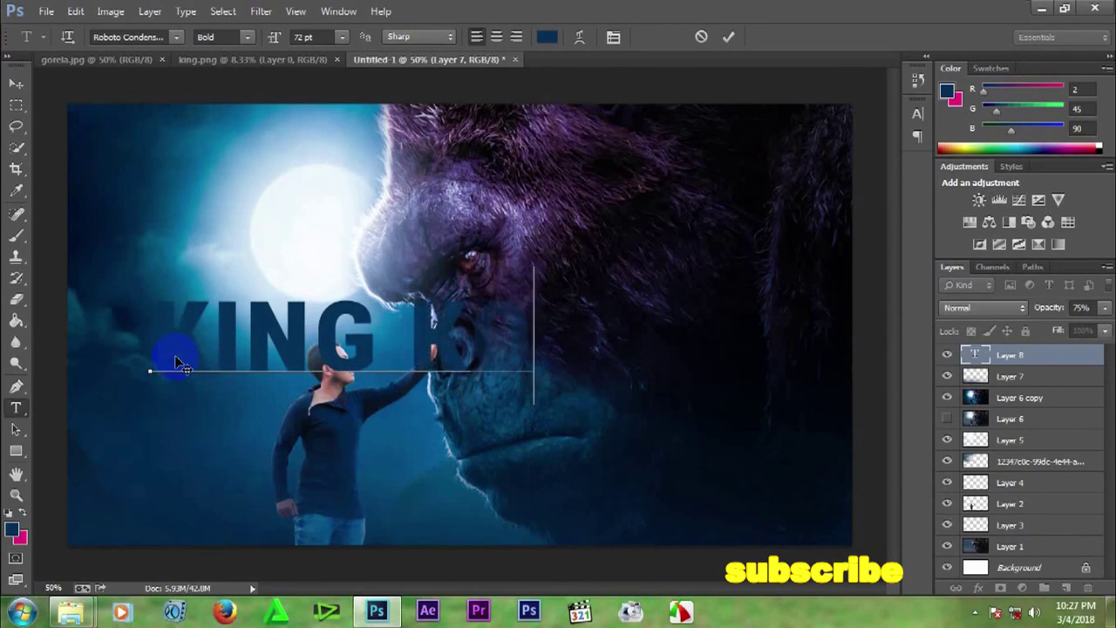
type("G")
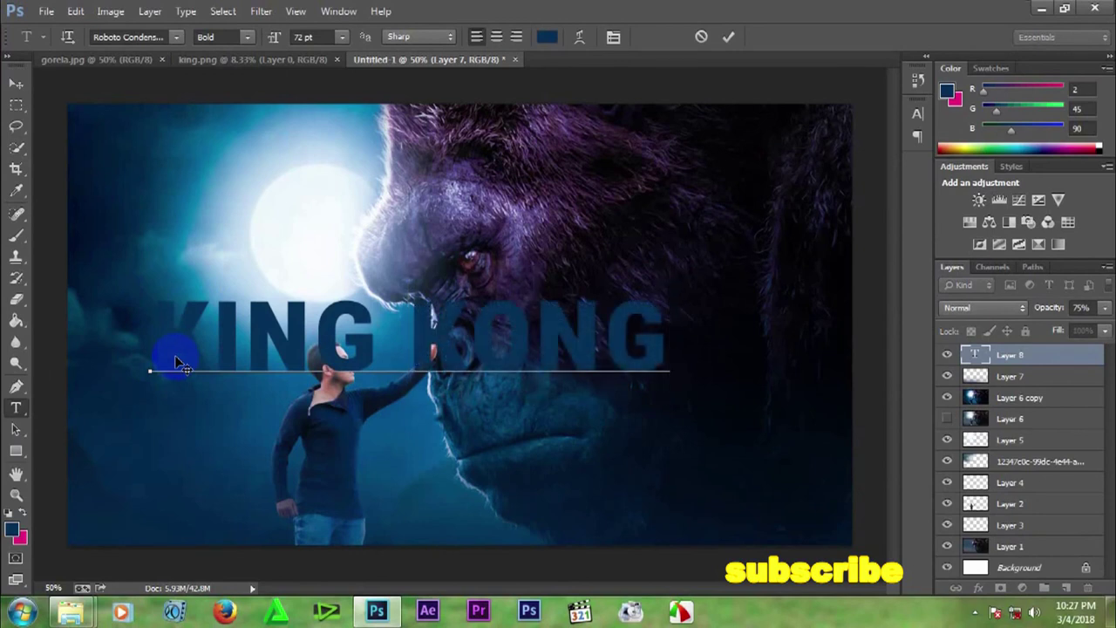
left_click(17, 84)
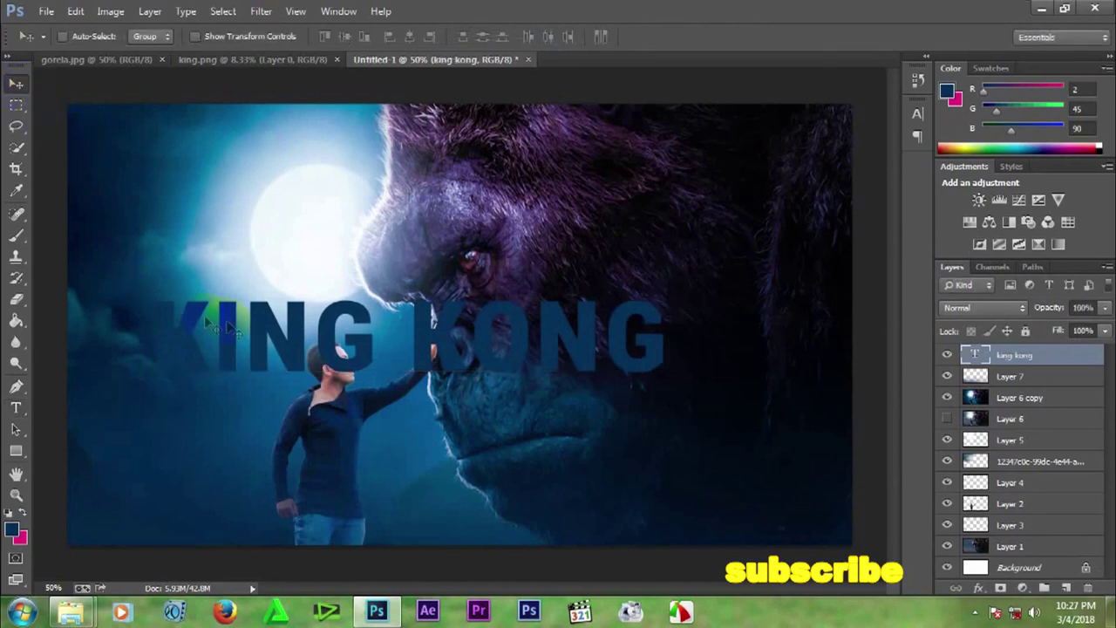
left_click_drag(331, 393, 249, 517)
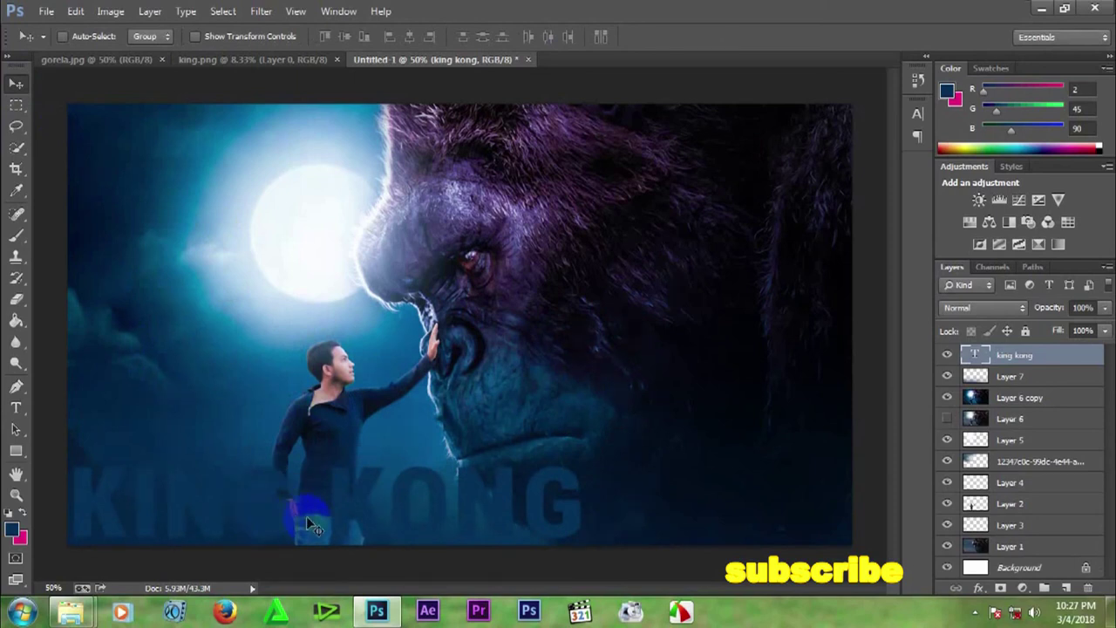
Scale the KING KONG title to about 83% and place it in the bottom-left corner.
key("ctrl+t")
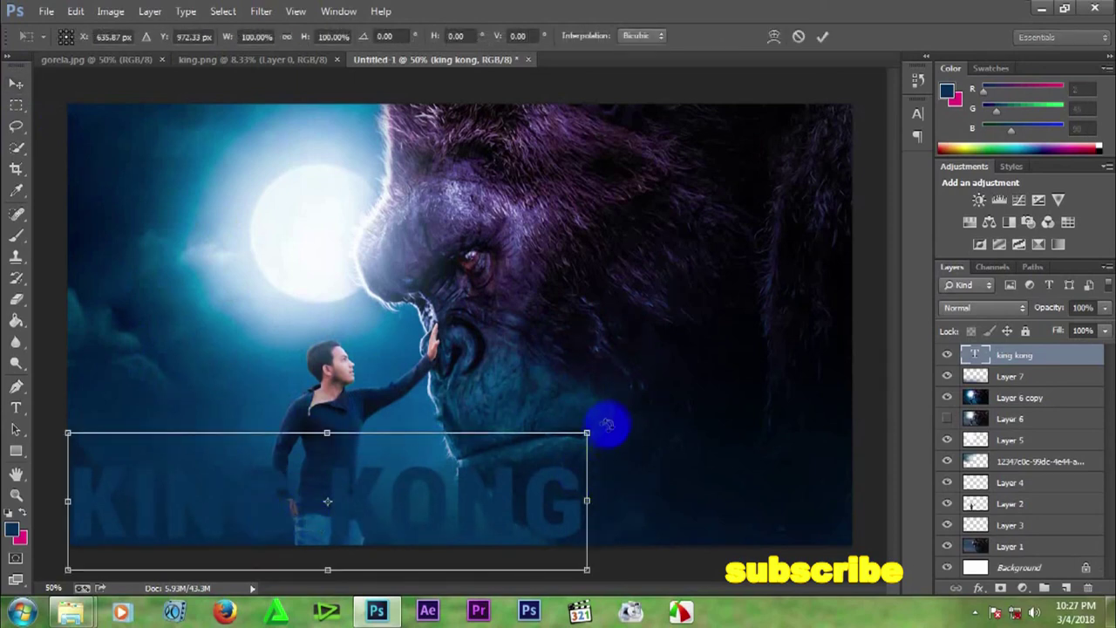
left_click_drag(586, 433, 543, 445)
left_click_drag(465, 499, 434, 505)
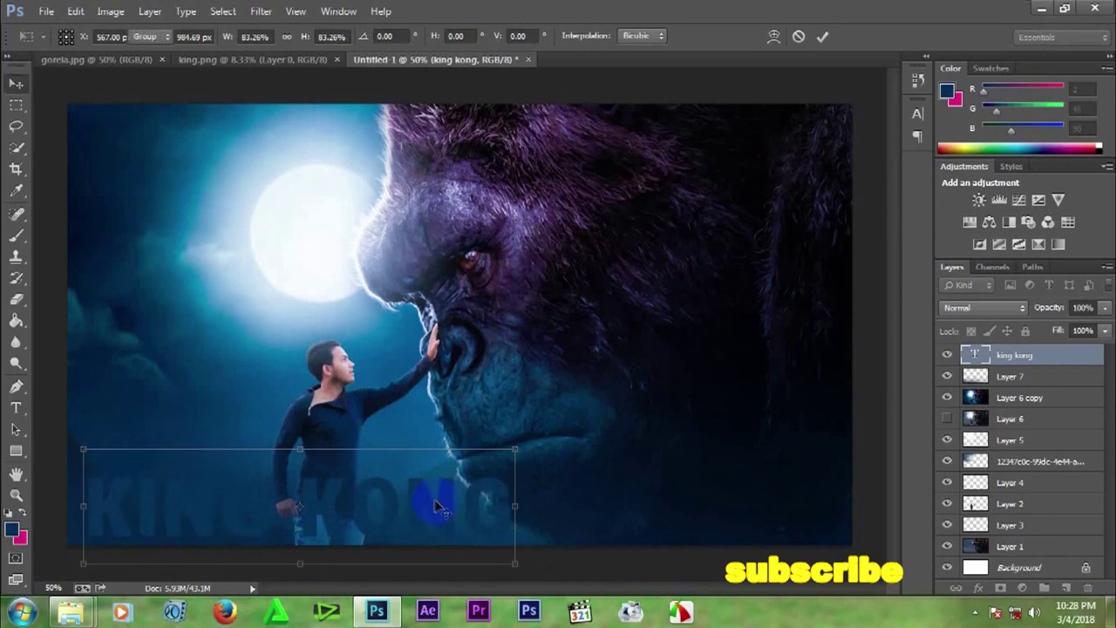
key("Return")
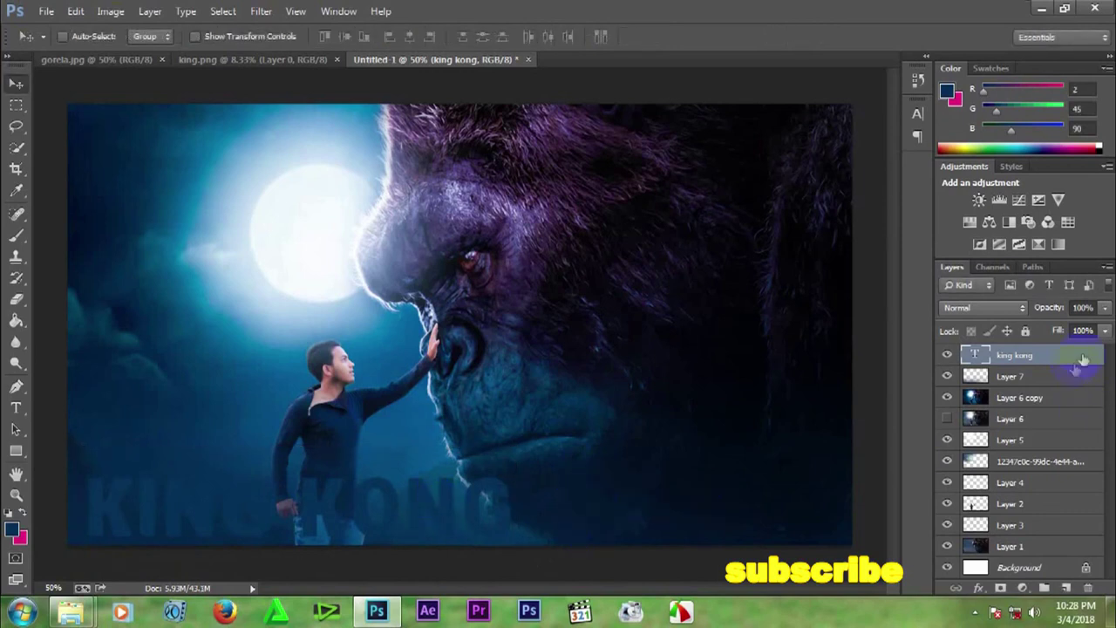
double_click(1016, 357)
Enable Drop Shadow and Gradient Overlay styles on the KING KONG layer.
double_click(1081, 360)
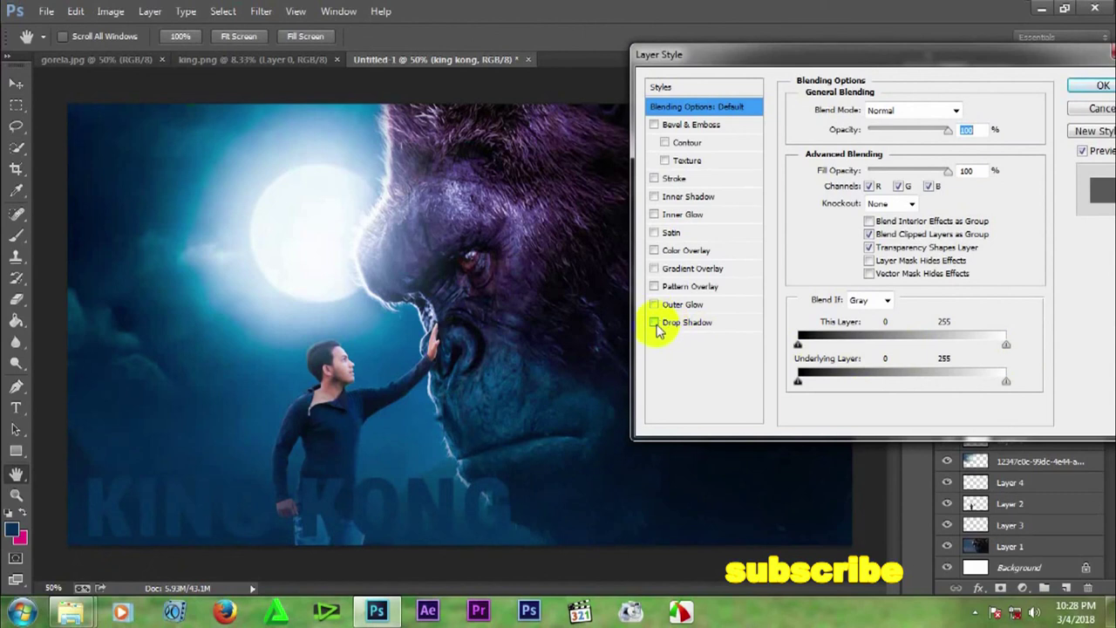
left_click(655, 324)
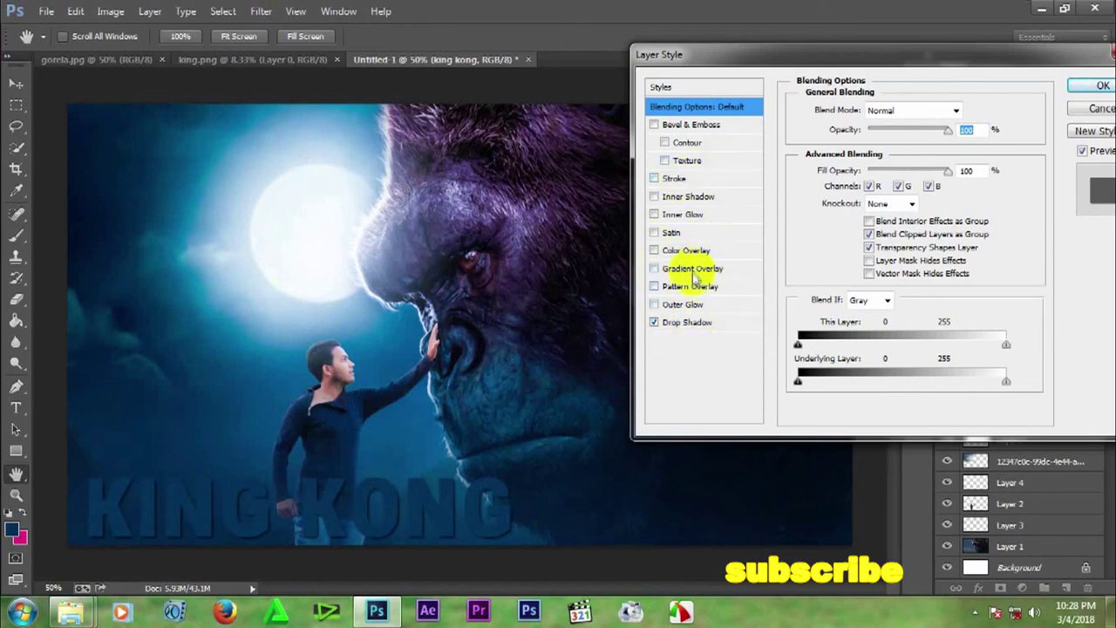
left_click(680, 269)
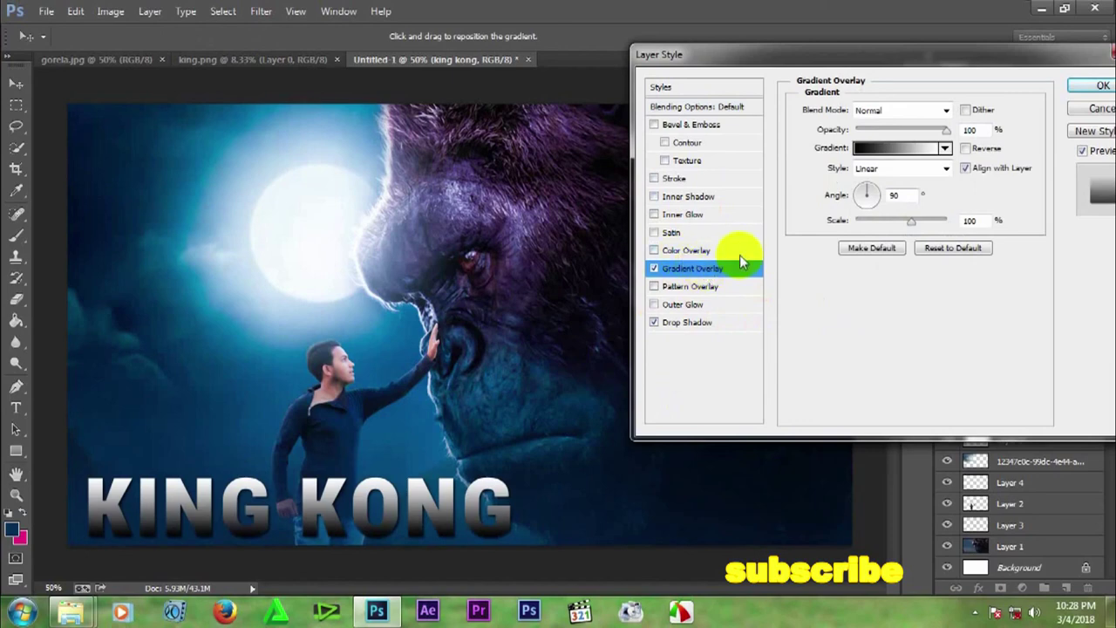
Set the overlay to a Foreground to Background navy-to-magenta gradient with left stops at 12%.
left_click(894, 150)
left_click(782, 212)
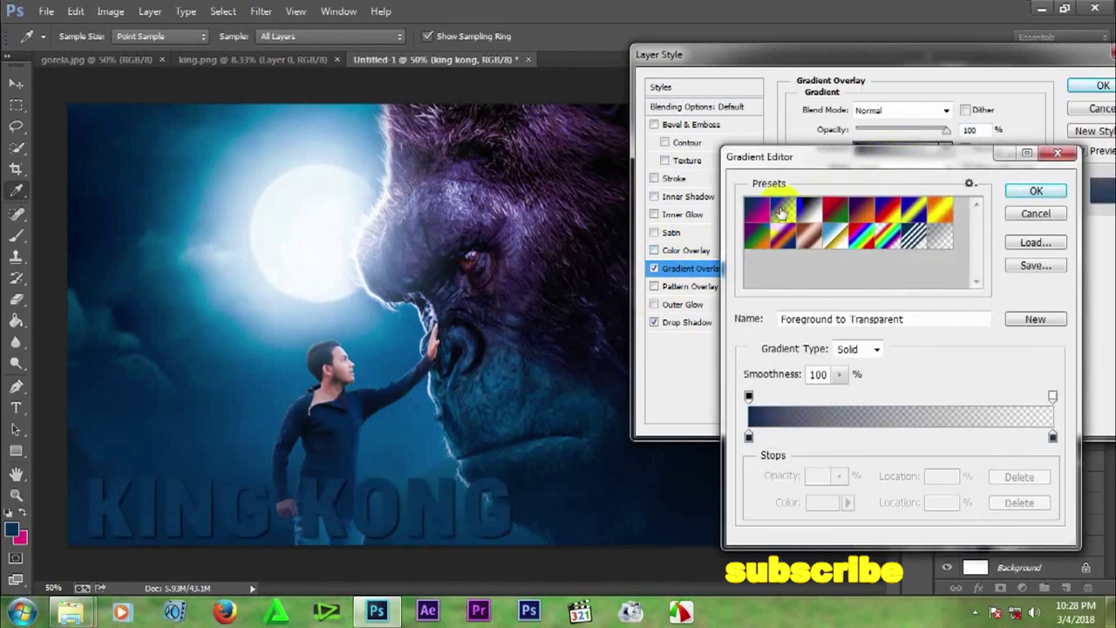
left_click(758, 222)
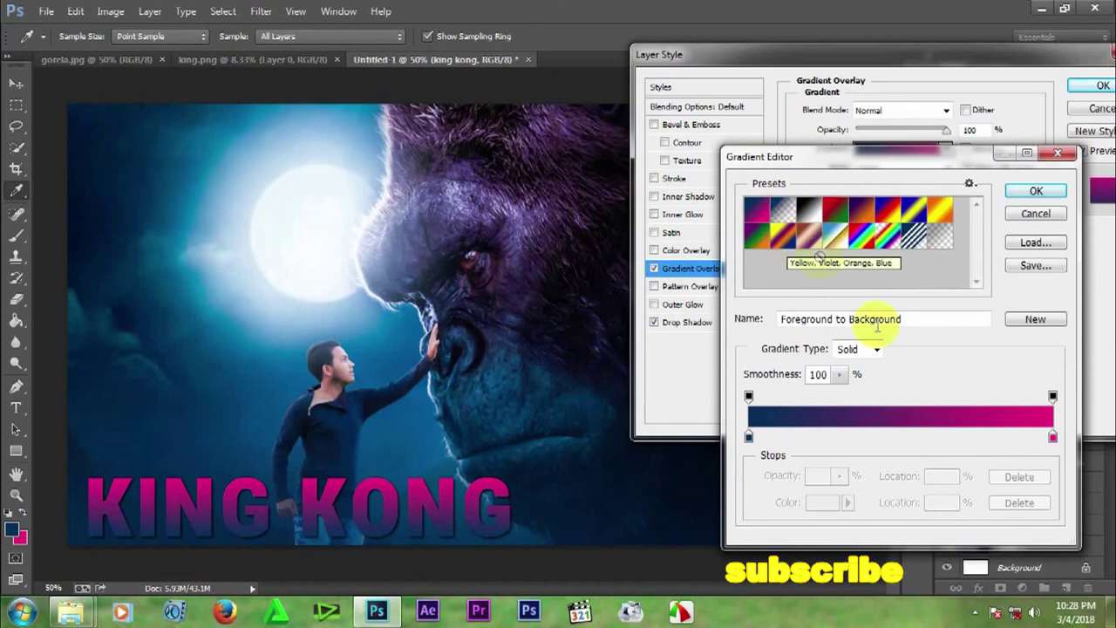
left_click_drag(748, 398, 783, 396)
left_click_drag(749, 439, 783, 438)
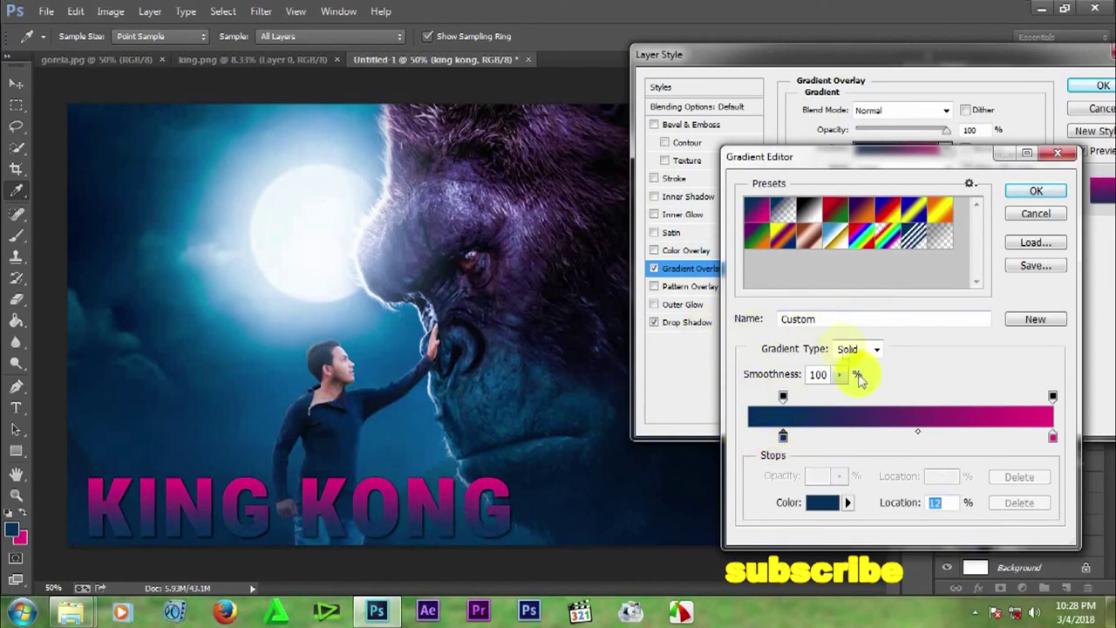
left_click(1046, 192)
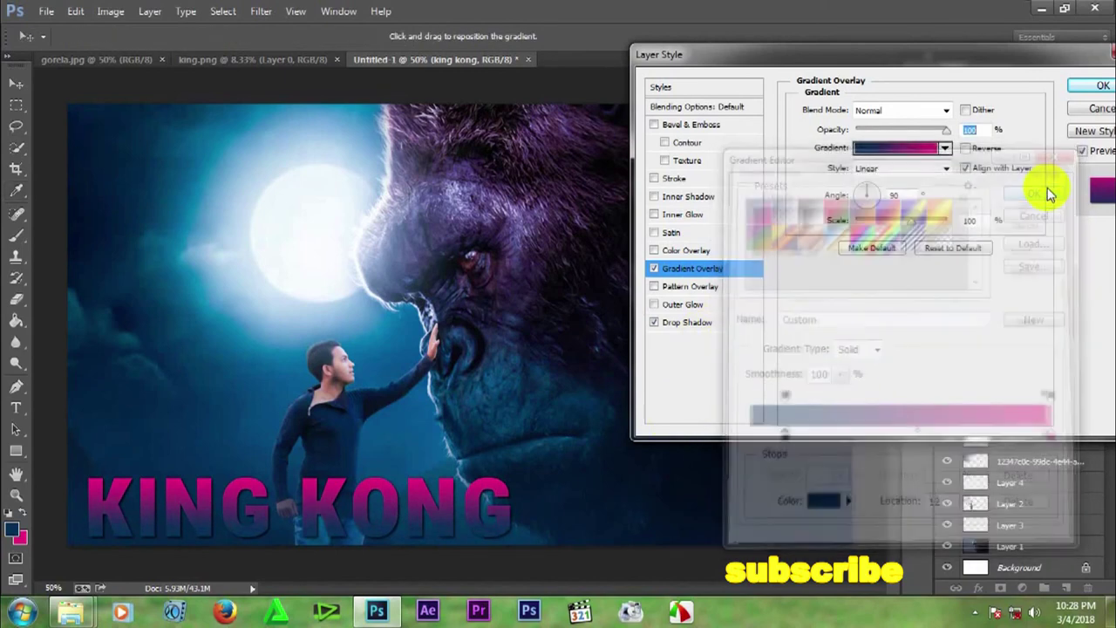